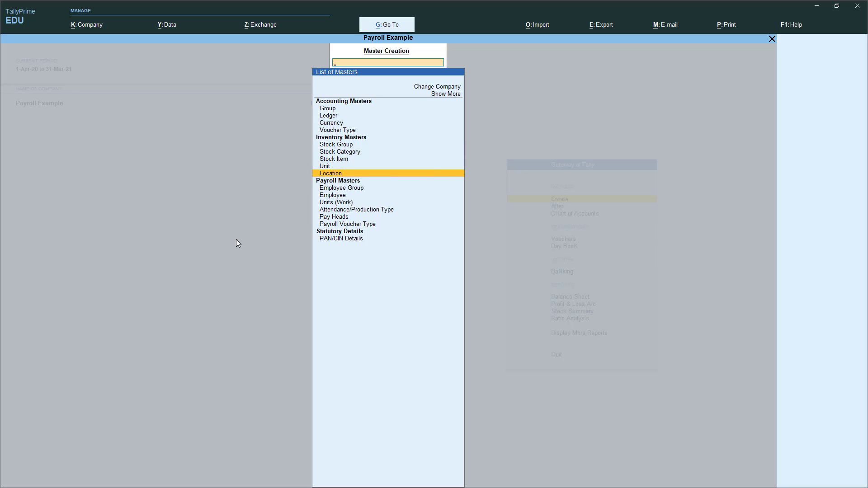
Expand the list of masters to show all master types, including the inactive ones
{"action": "key", "text": "Up"}
{"action": "key", "text": "Up"}
{"action": "key", "text": "Up"}
{"action": "key", "text": "Up"}
{"action": "key", "text": "Up"}
{"action": "key", "text": "Up"}
{"action": "key", "text": "Up"}
{"action": "key", "text": "Up"}
{"action": "key", "text": "Up"}
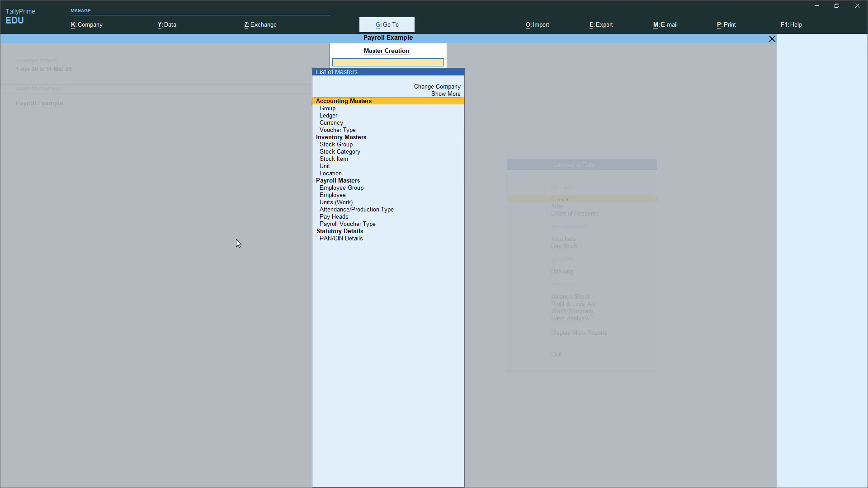
{"action": "key", "text": "Return"}
{"action": "key", "text": "Down"}
{"action": "key", "text": "Return"}
Create an employee category named Branch Office, with revenue item allocation set to Yes and non-revenue to No, and close the form
{"action": "key", "text": "Down"}
{"action": "key", "text": "Down"}
{"action": "key", "text": "Down"}
{"action": "key", "text": "Down"}
{"action": "key", "text": "Down"}
{"action": "key", "text": "Down"}
{"action": "key", "text": "Down"}
{"action": "key", "text": "Down"}
{"action": "key", "text": "Down"}
{"action": "key", "text": "Down"}
{"action": "key", "text": "Down"}
{"action": "key", "text": "Down"}
{"action": "key", "text": "Down"}
{"action": "key", "text": "Down"}
{"action": "key", "text": "Down"}
{"action": "key", "text": "Down"}
{"action": "key", "text": "Down"}
{"action": "key", "text": "Down"}
{"action": "key", "text": "Down"}
{"action": "key", "text": "Down"}
{"action": "key", "text": "Down"}
{"action": "key", "text": "Down"}
{"action": "key", "text": "Down"}
{"action": "key", "text": "Down"}
{"action": "key", "text": "Down"}
{"action": "key", "text": "Down"}
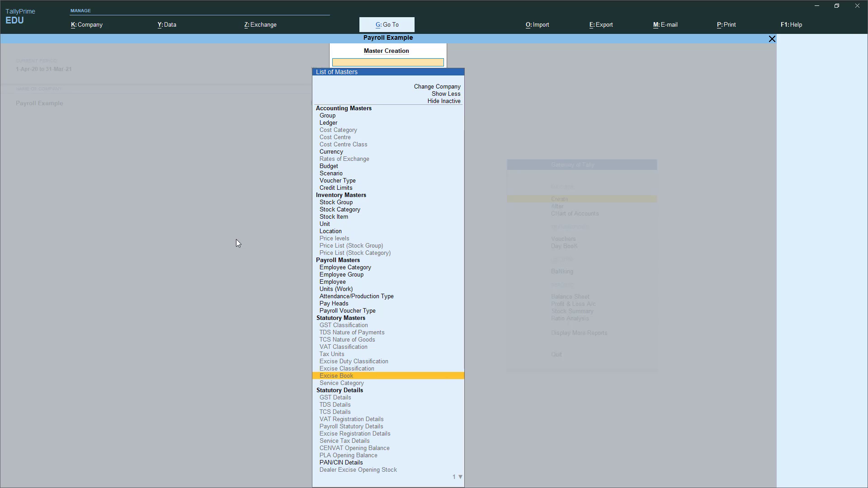
{"action": "key", "text": "Up"}
{"action": "key", "text": "Up"}
{"action": "key", "text": "Up"}
{"action": "key", "text": "Up"}
{"action": "key", "text": "Up"}
{"action": "key", "text": "Up"}
{"action": "key", "text": "Up"}
{"action": "key", "text": "Up"}
{"action": "key", "text": "Up"}
{"action": "key", "text": "Up"}
{"action": "key", "text": "Up"}
{"action": "key", "text": "Up"}
{"action": "key", "text": "Up"}
{"action": "key", "text": "Up"}
{"action": "key", "text": "Up"}
{"action": "key", "text": "Up"}
{"action": "key", "text": "Up"}
{"action": "key", "text": "Up"}
{"action": "key", "text": "Up"}
{"action": "key", "text": "Up"}
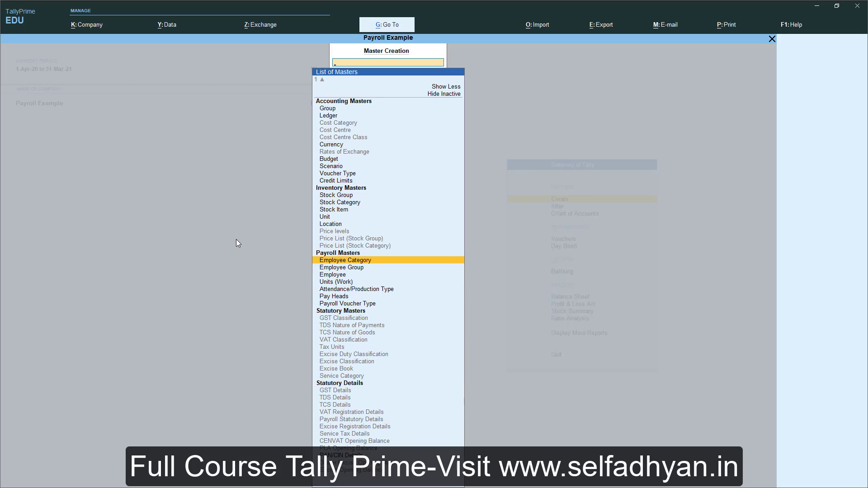
{"action": "key", "text": "Return"}
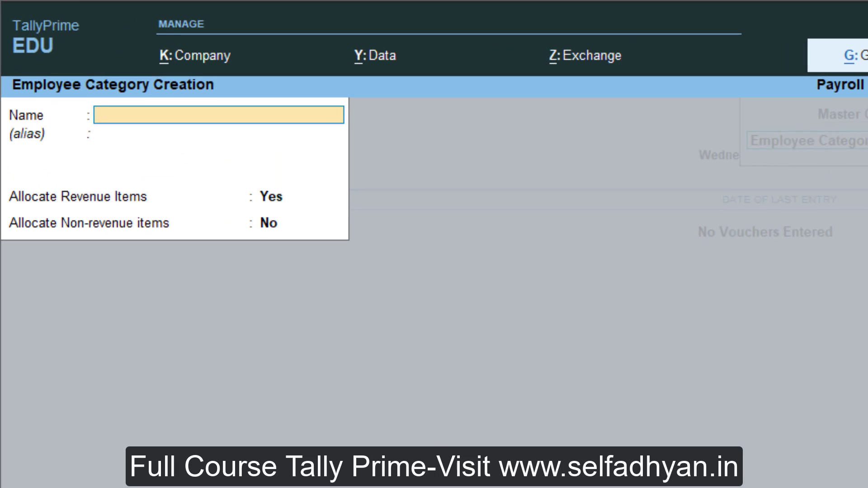
{"action": "type", "text": "Branch Offi"}
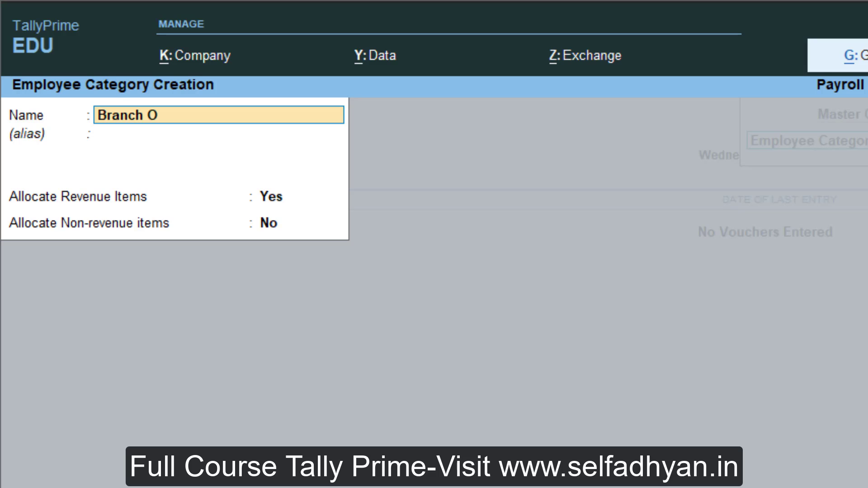
{"action": "type", "text": "ce"}
{"action": "key", "text": "Return"}
{"action": "key", "text": "Return"}
{"action": "key", "text": "Return"}
{"action": "key", "text": "Return"}
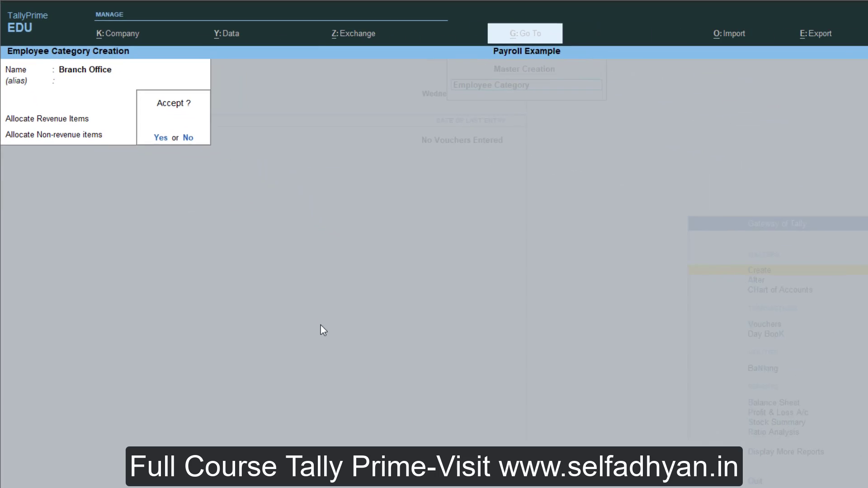
{"action": "key", "text": "Return"}
{"action": "key", "text": "Escape"}
{"action": "key", "text": "Return"}
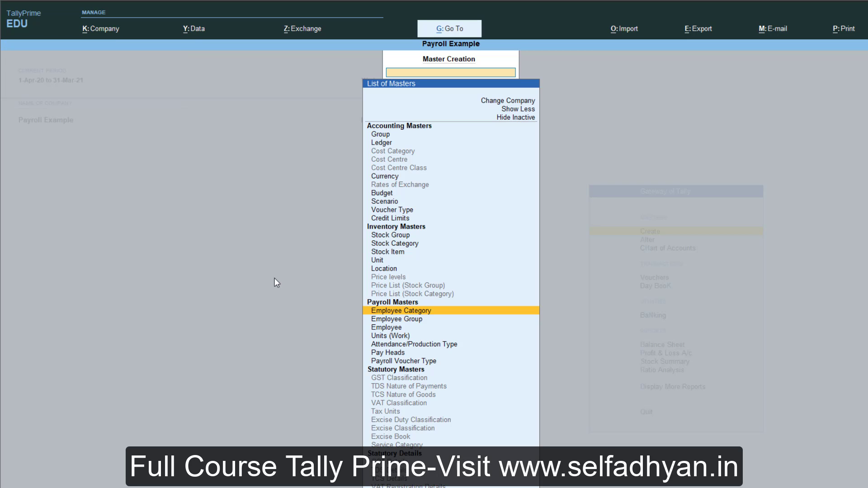
Create an employee group named Mkt Dept in the Branch Office category, under Primary and without salary details
{"action": "key", "text": "Down"}
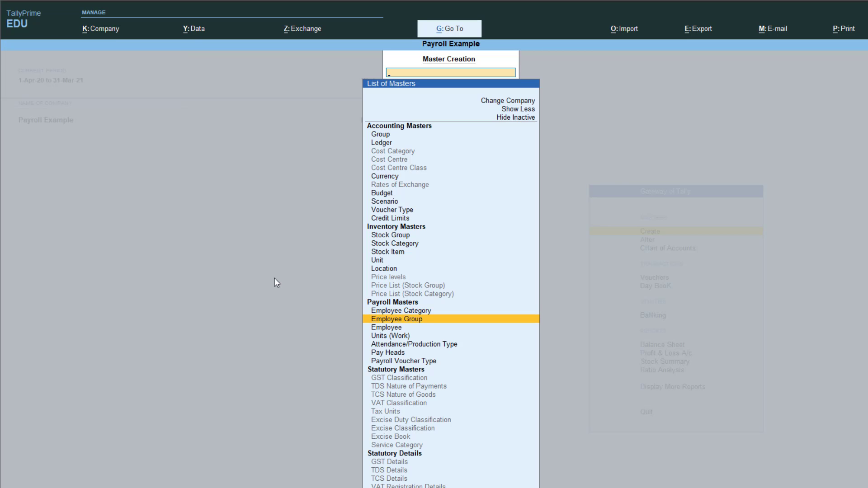
{"action": "key", "text": "Return"}
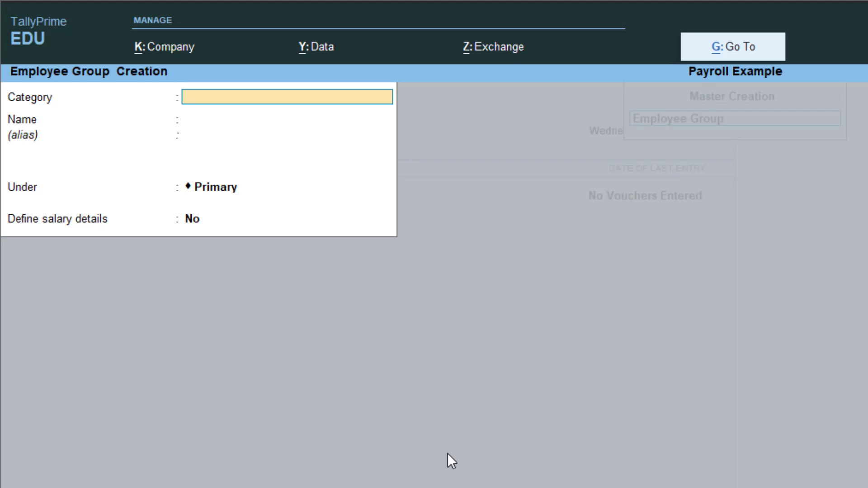
{"action": "key", "text": "Return"}
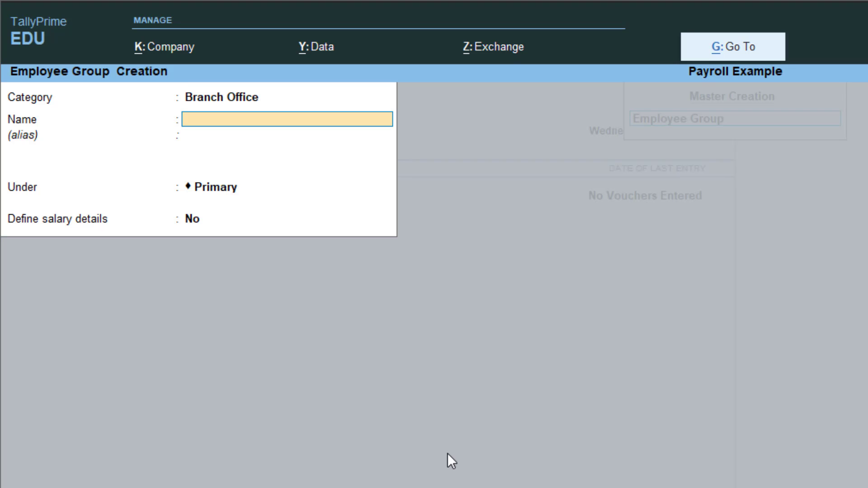
{"action": "type", "text": "Mkt Dept"}
{"action": "key", "text": "Return"}
{"action": "key", "text": "Return"}
{"action": "key", "text": "Return"}
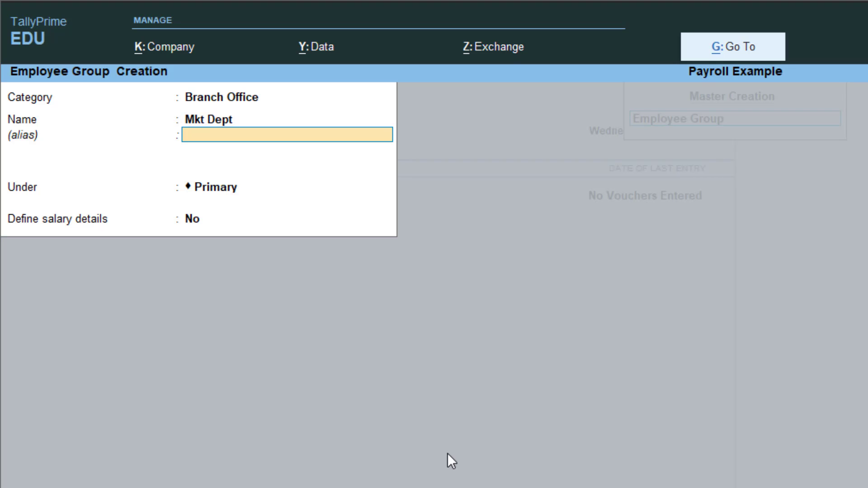
{"action": "key", "text": "Return"}
{"action": "key", "text": "Return"}
Create a second Branch Office employee group named Sales Dept under Primary without salary details, and close the form
{"action": "type", "text": "Sales Dept"}
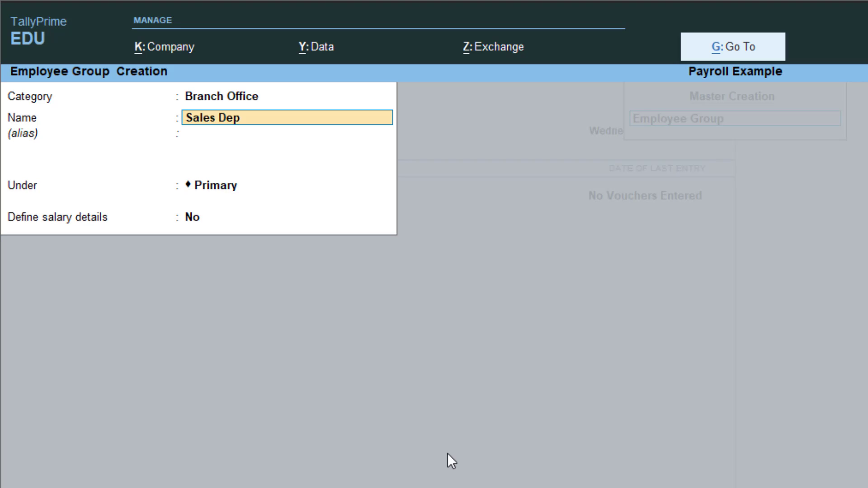
{"action": "key", "text": "Return"}
{"action": "key", "text": "Return"}
{"action": "key", "text": "Return"}
{"action": "key", "text": "Return"}
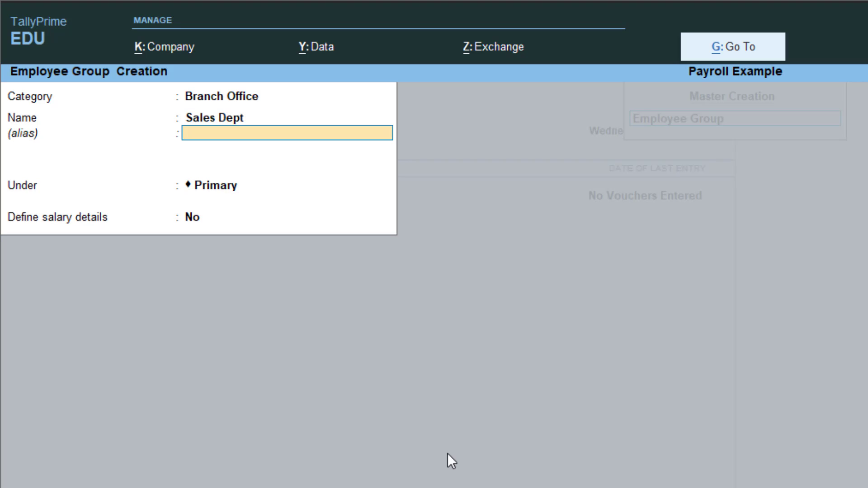
{"action": "key", "text": "Return"}
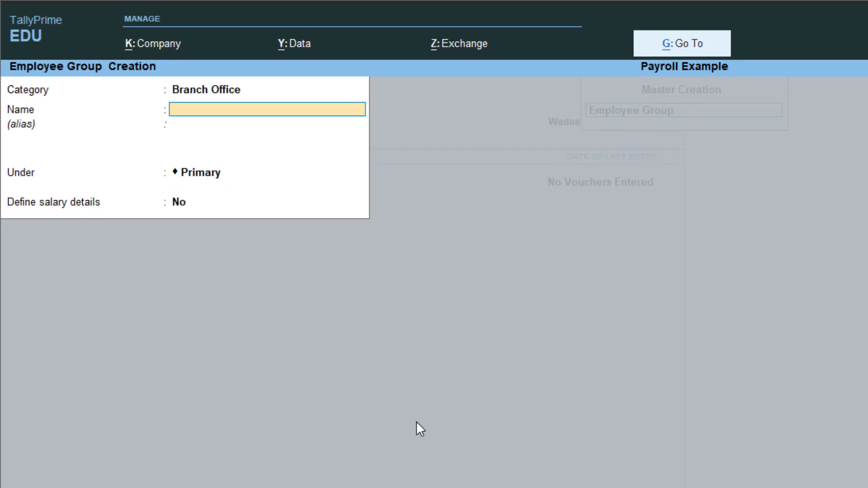
{"action": "key", "text": "Escape"}
{"action": "key", "text": "Return"}
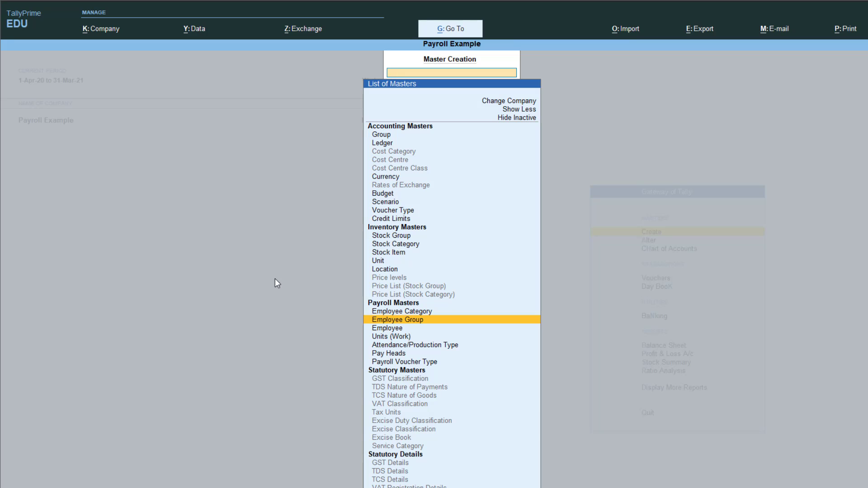
Create a simple payroll work unit with symbol Hrs, formal name Hours and 0 decimal places
{"action": "key", "text": "Down"}
{"action": "key", "text": "Down"}
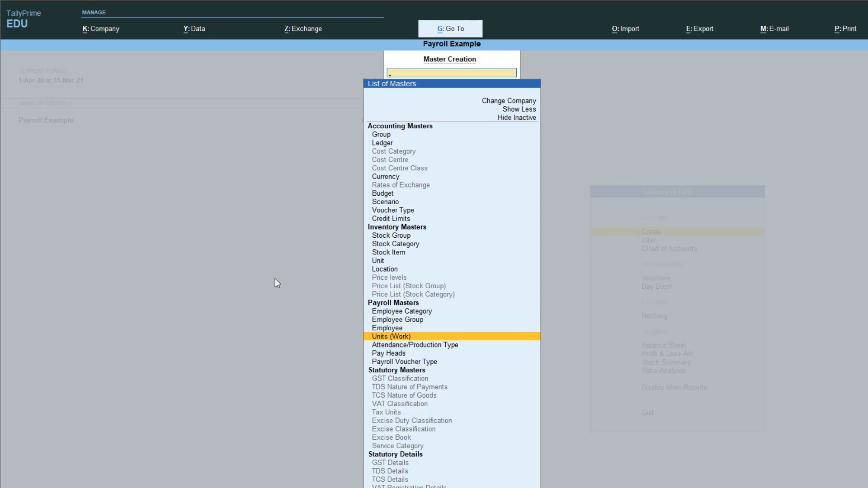
{"action": "key", "text": "Return"}
{"action": "type", "text": "Hrs"}
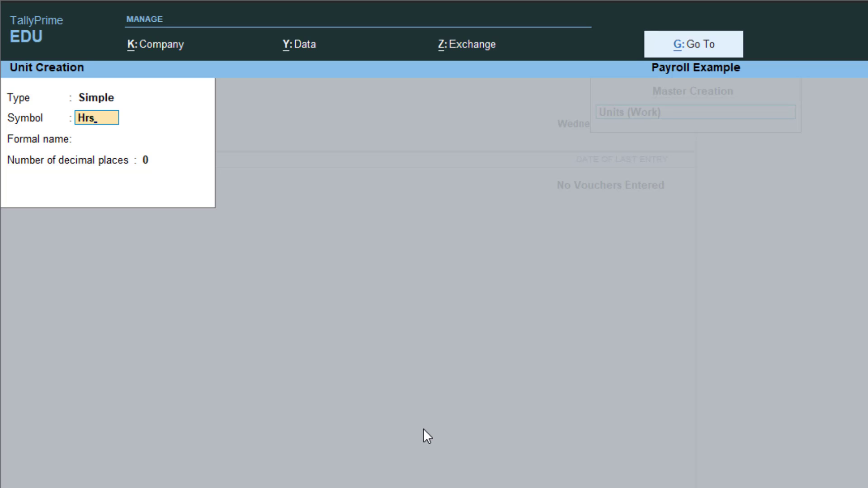
{"action": "key", "text": "Return"}
{"action": "type", "text": "Hours"}
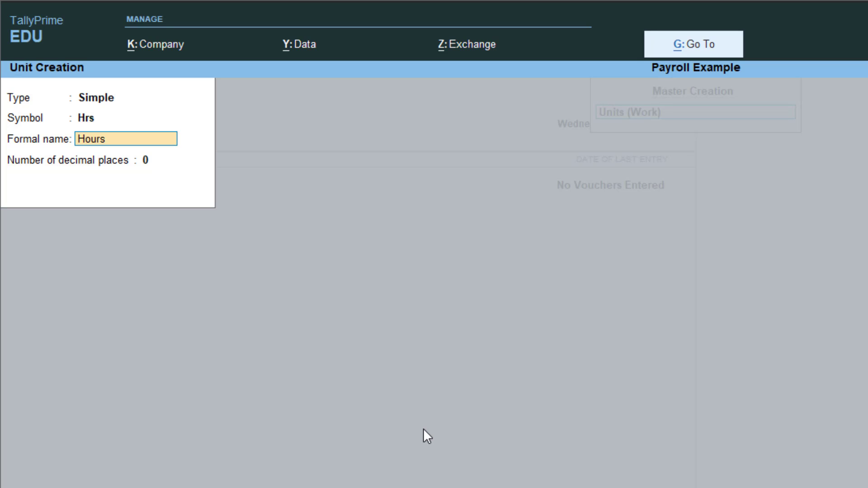
{"action": "key", "text": "Return"}
{"action": "key", "text": "Return"}
{"action": "key", "text": "Return"}
Create a simple payroll work unit with symbol mins, no formal name and 0 decimal places
{"action": "type", "text": "mins"}
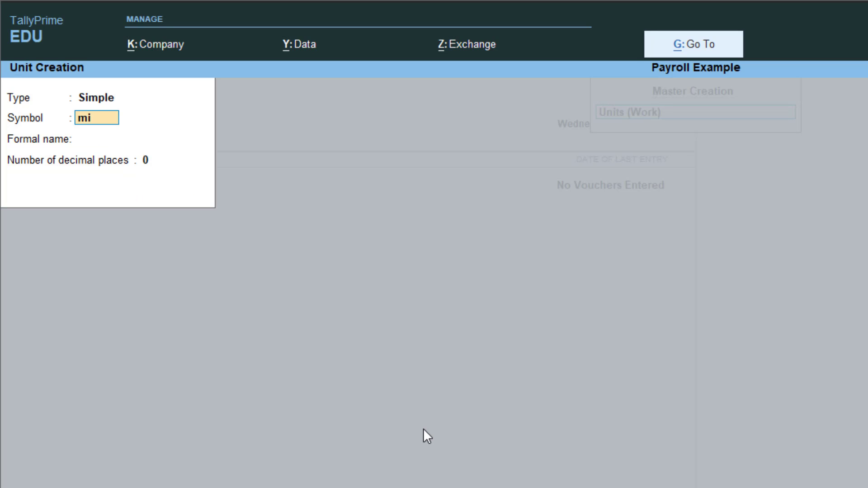
{"action": "key", "text": "Return"}
{"action": "key", "text": "Return"}
{"action": "key", "text": "Return"}
{"action": "key", "text": "Return"}
Create a compound work unit of Hrs of 60 mins and leave unit creation
{"action": "key", "text": "BackSpace"}
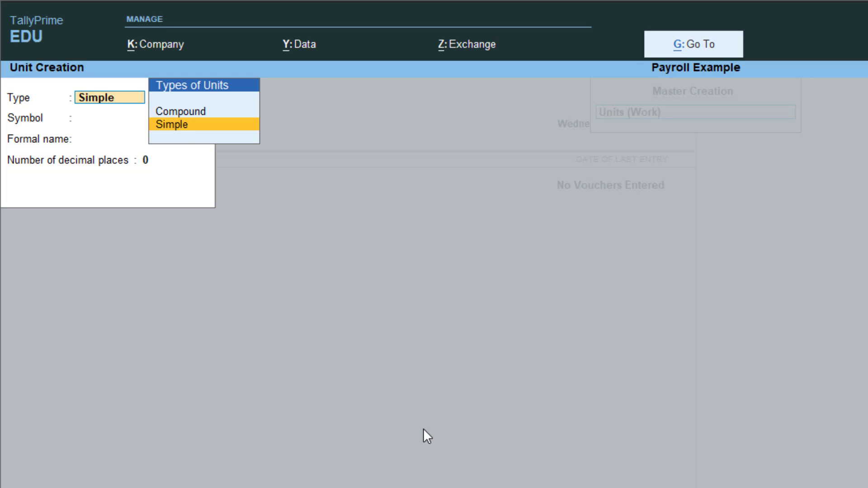
{"action": "key", "text": "Up"}
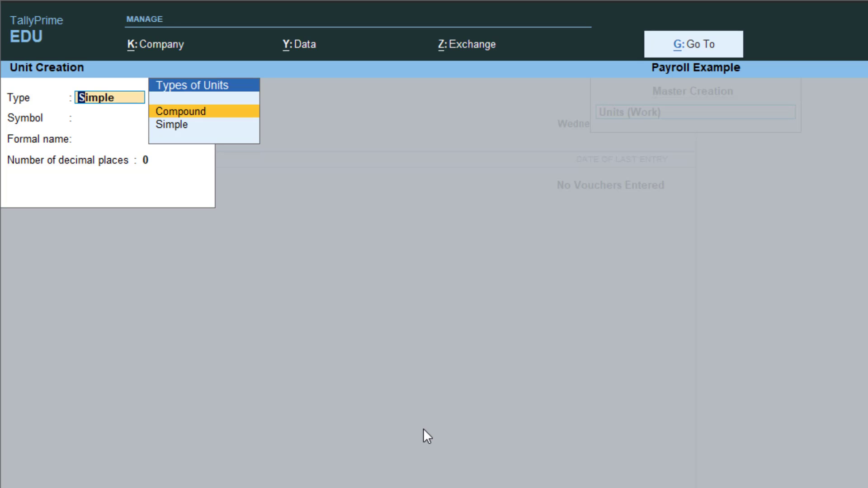
{"action": "key", "text": "Return"}
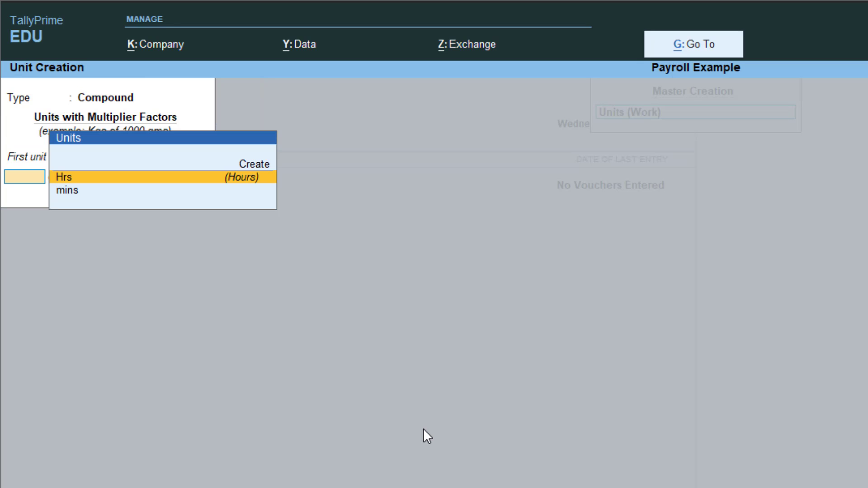
{"action": "key", "text": "Return"}
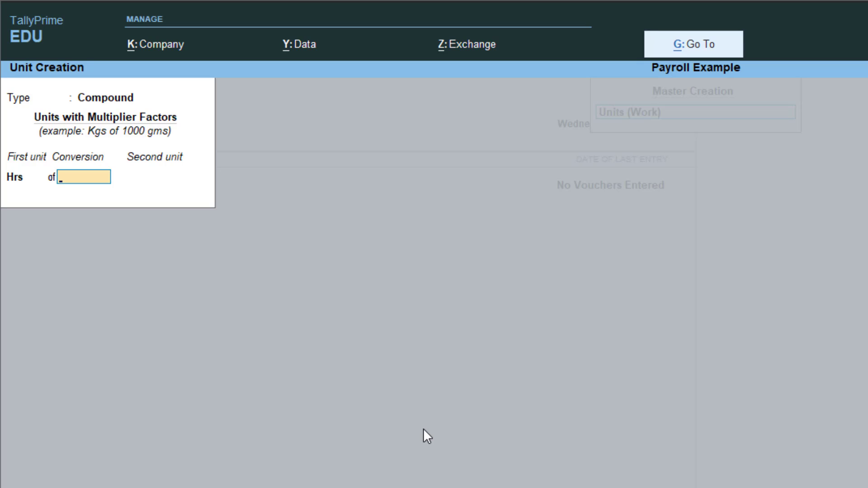
{"action": "type", "text": "60"}
{"action": "key", "text": "Return"}
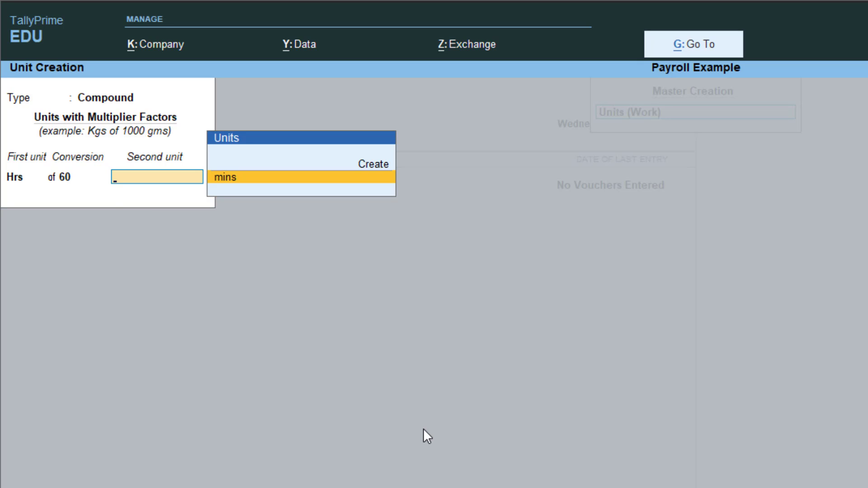
{"action": "key", "text": "Return"}
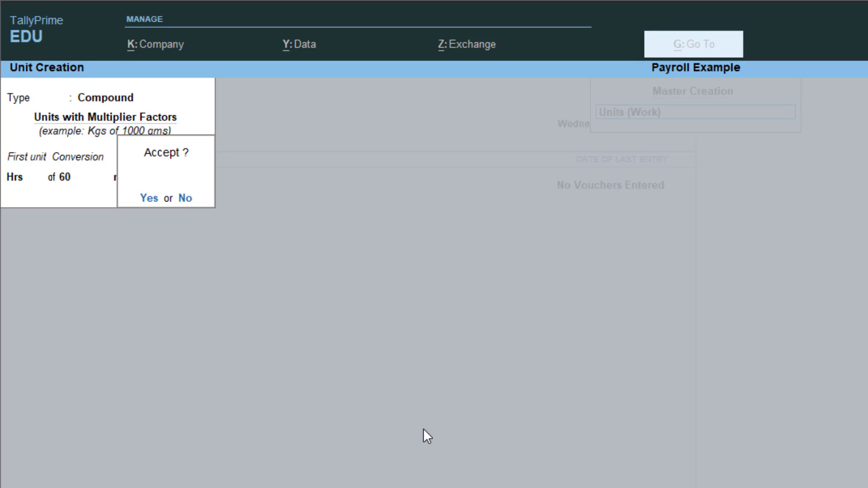
{"action": "key", "text": "n"}
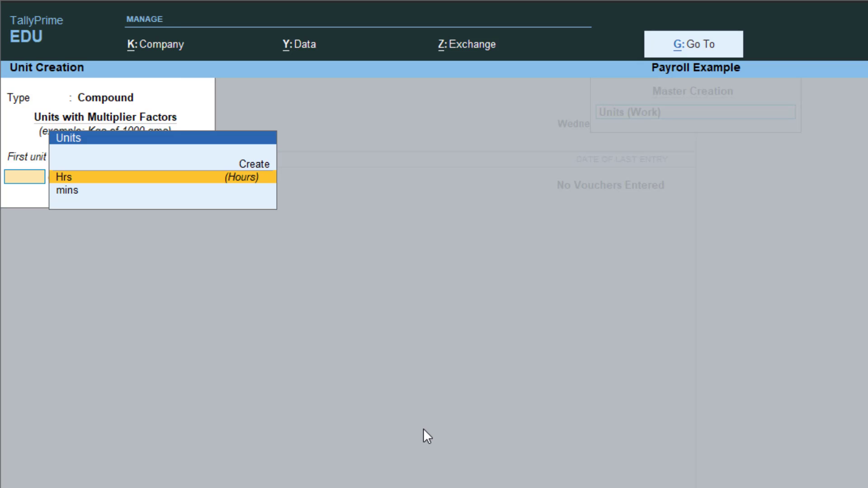
{"action": "key", "text": "Escape"}
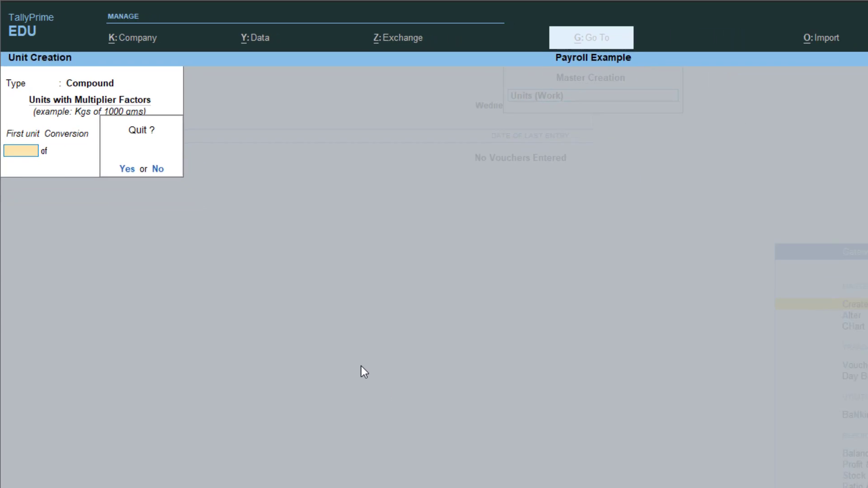
{"action": "key", "text": "y"}
Create an attendance type named Absent under Primary, with the type Leave without Pay
{"action": "key", "text": "Down"}
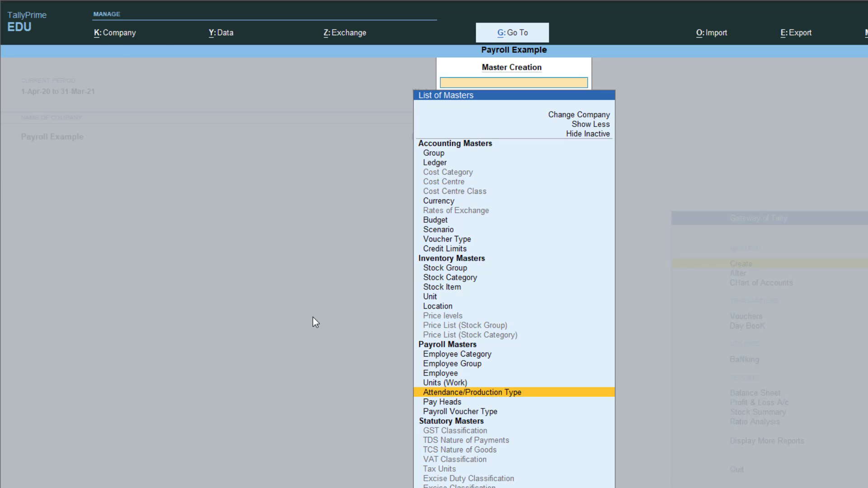
{"action": "key", "text": "Return"}
{"action": "type", "text": "Absent"}
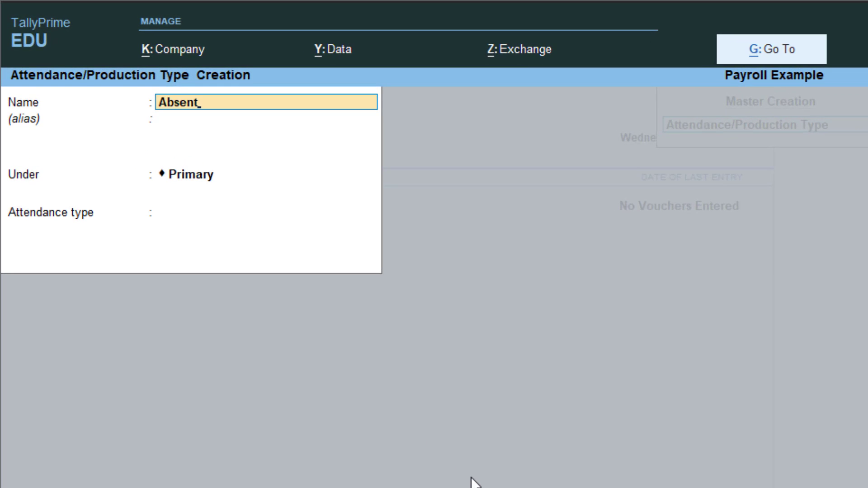
{"action": "key", "text": "Return"}
{"action": "key", "text": "Return"}
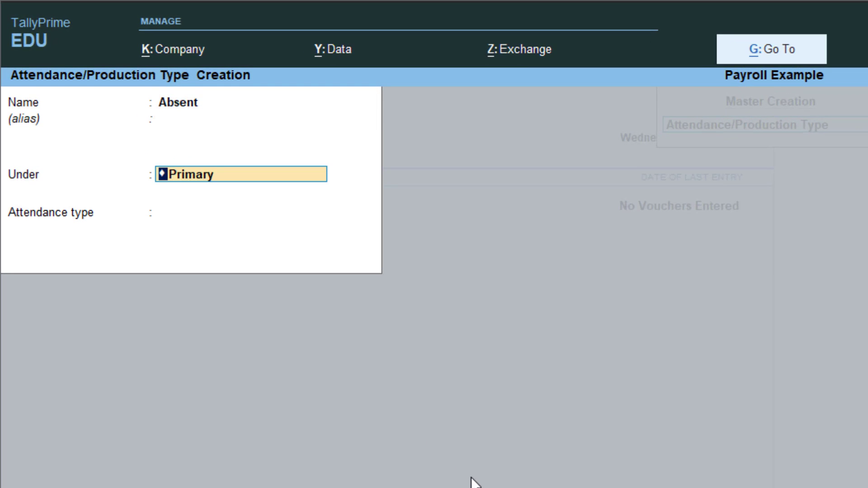
{"action": "key", "text": "Return"}
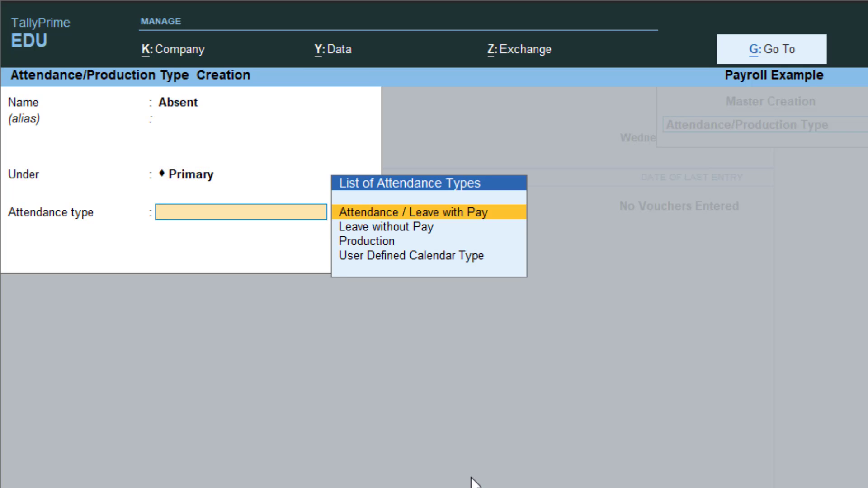
{"action": "key", "text": "Down"}
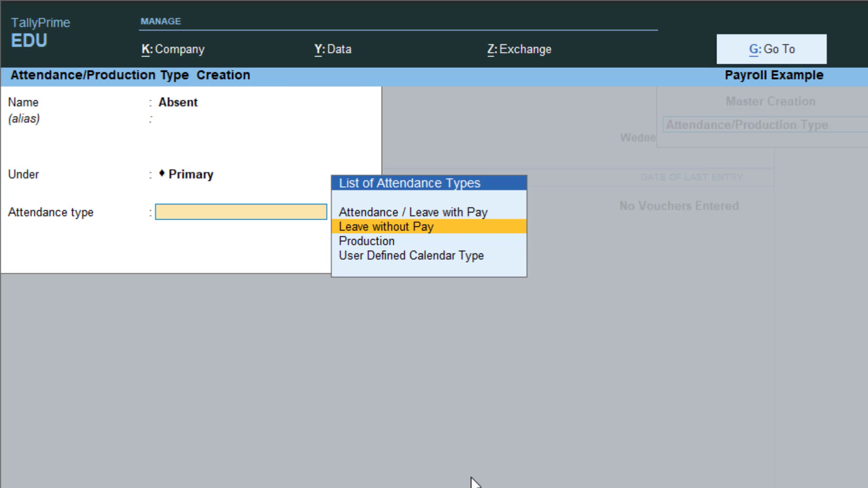
{"action": "key", "text": "Return"}
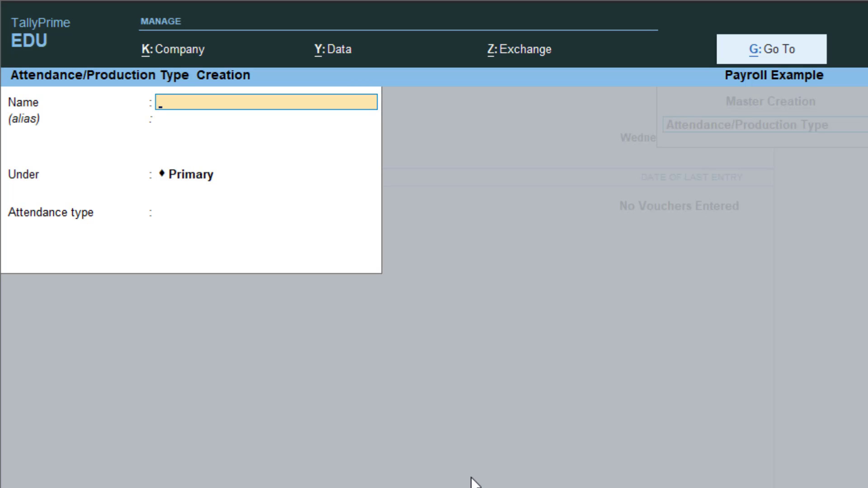
Create an attendance type named Overtime under Primary, with type Production and unit Hrs of 60 mins, and leave attendance type creation
{"action": "type", "text": "Overtime"}
{"action": "key", "text": "Return"}
{"action": "key", "text": "Return"}
{"action": "key", "text": "Return"}
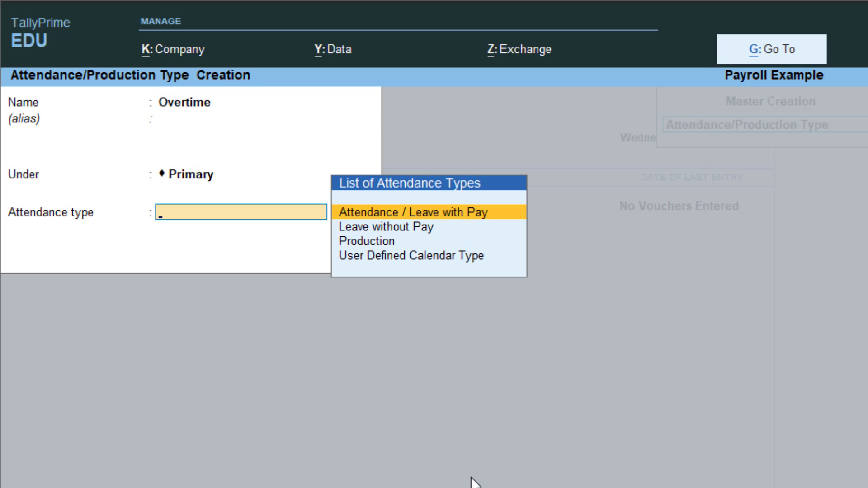
{"action": "key", "text": "Down"}
{"action": "key", "text": "Down"}
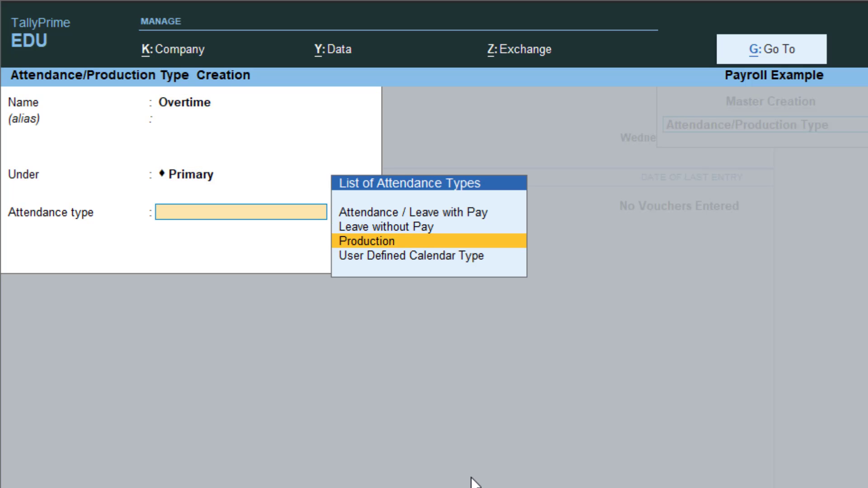
{"action": "key", "text": "Return"}
{"action": "key", "text": "Down"}
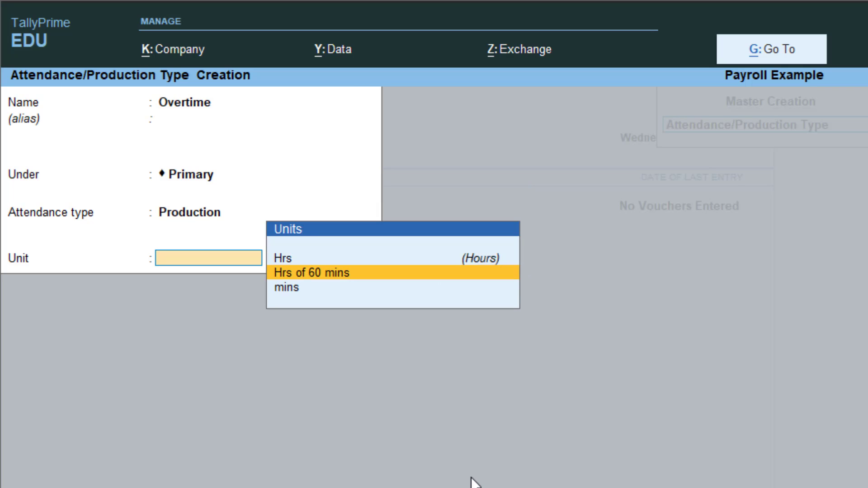
{"action": "key", "text": "Return"}
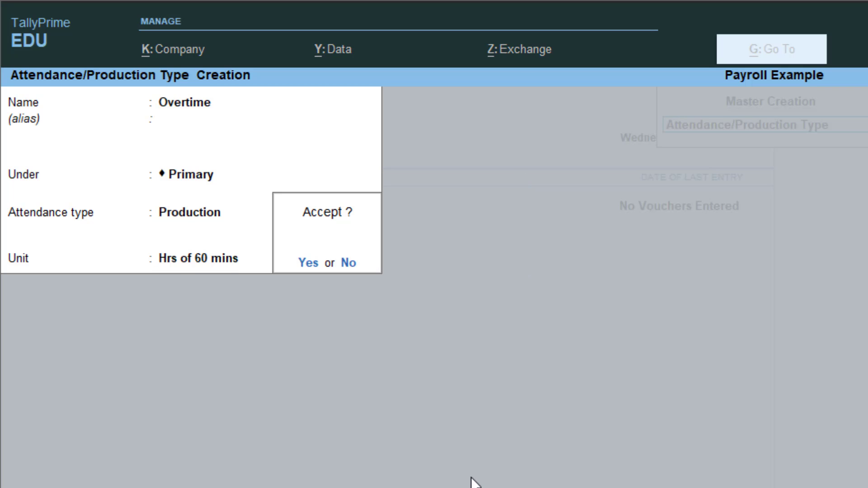
{"action": "key", "text": "Return"}
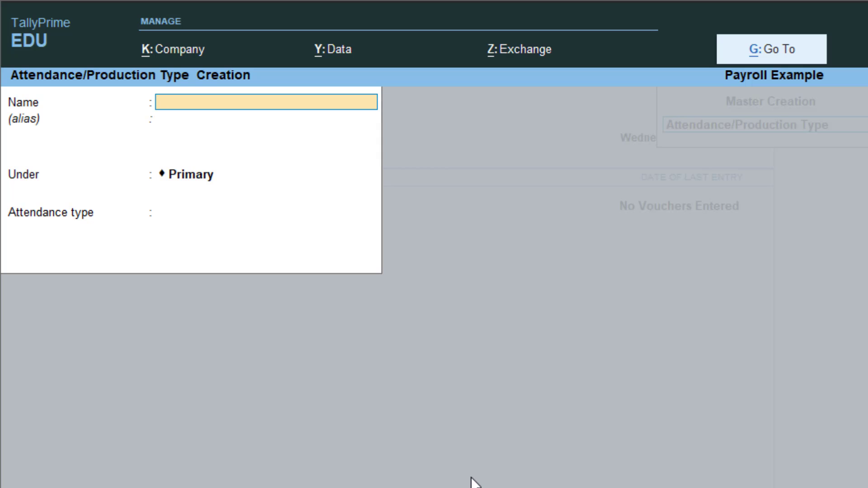
{"action": "key", "text": "Escape"}
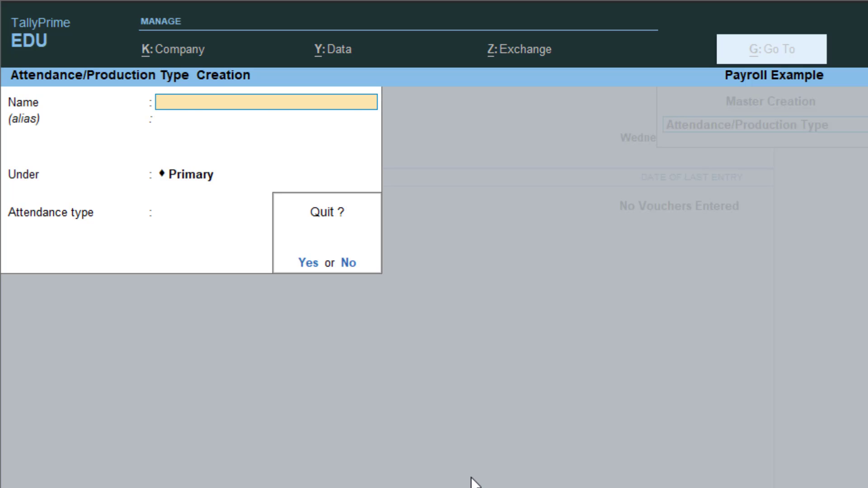
{"action": "key", "text": "Return"}
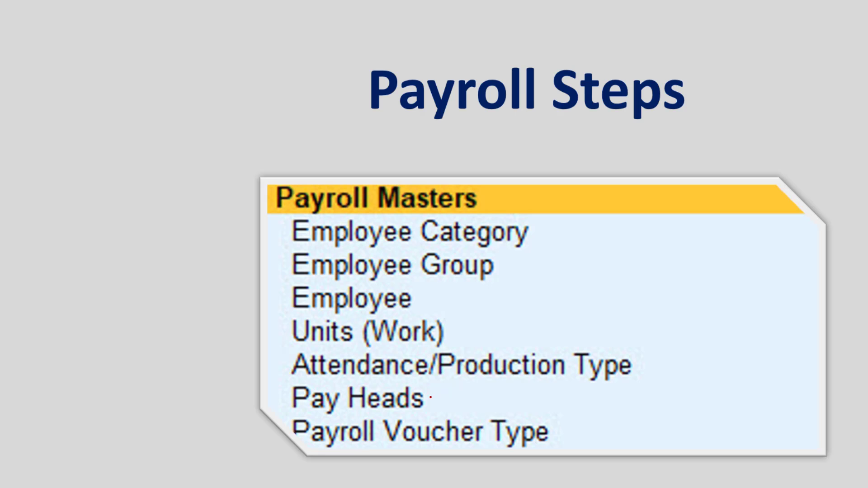
{"action": "mouse_move", "coordinate": [434, 399]}
{"action": "left_mouse_down"}
{"action": "mouse_move", "coordinate": [468, 392]}
{"action": "mouse_move", "coordinate": [468, 408]}
{"action": "mouse_move", "coordinate": [483, 385]}
{"action": "mouse_move", "coordinate": [473, 414]}
{"action": "mouse_move", "coordinate": [489, 395]}
{"action": "mouse_move", "coordinate": [483, 384]}
{"action": "left_mouse_up"}
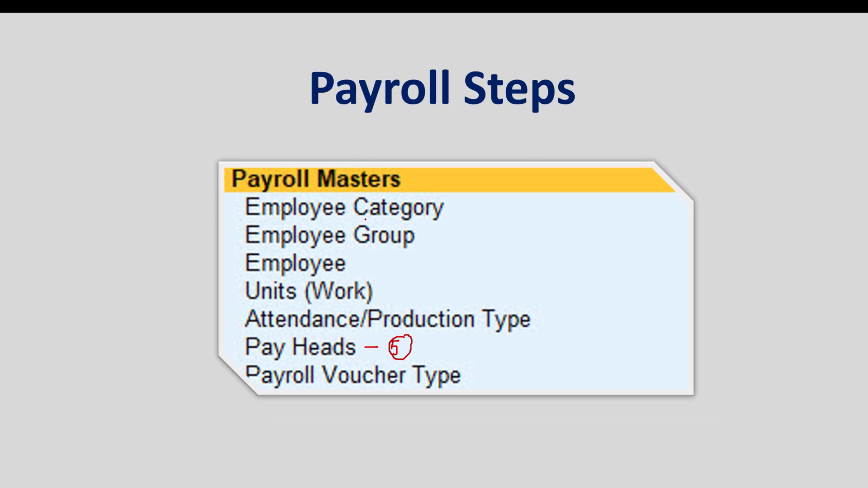
{"action": "mouse_move", "coordinate": [661, 67]}
{"action": "left_mouse_down"}
{"action": "mouse_move", "coordinate": [662, 81]}
{"action": "mouse_move", "coordinate": [686, 63]}
{"action": "mouse_move", "coordinate": [683, 71]}
{"action": "left_mouse_up"}
{"action": "mouse_move", "coordinate": [695, 64]}
{"action": "left_mouse_down"}
{"action": "mouse_move", "coordinate": [695, 71]}
{"action": "mouse_move", "coordinate": [727, 59]}
{"action": "left_mouse_up"}
{"action": "left_click_drag", "start_coordinate": [744, 50], "coordinate": [749, 55]}
{"action": "mouse_move", "coordinate": [751, 40]}
{"action": "left_mouse_down"}
{"action": "mouse_move", "coordinate": [752, 55]}
{"action": "mouse_move", "coordinate": [775, 43]}
{"action": "left_mouse_up"}
{"action": "mouse_move", "coordinate": [777, 41]}
{"action": "left_mouse_down"}
{"action": "mouse_move", "coordinate": [781, 56]}
{"action": "mouse_move", "coordinate": [792, 45]}
{"action": "left_mouse_up"}
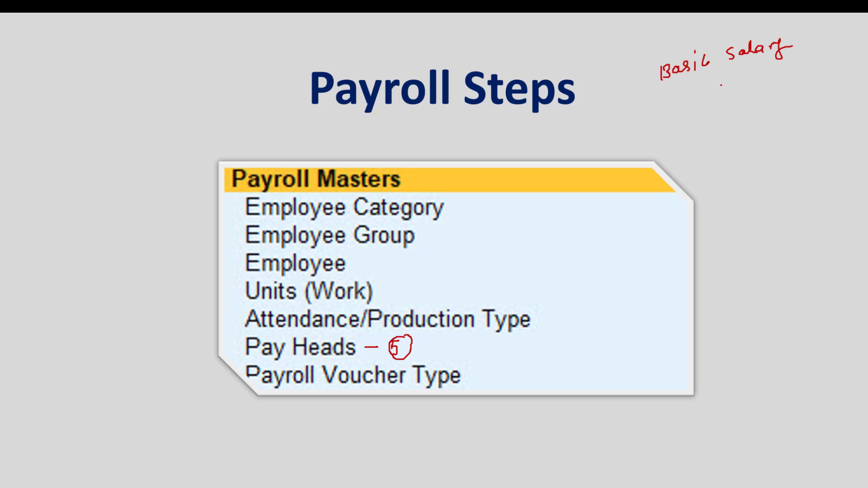
{"action": "mouse_move", "coordinate": [709, 89]}
{"action": "left_mouse_down"}
{"action": "mouse_move", "coordinate": [710, 105]}
{"action": "mouse_move", "coordinate": [719, 96]}
{"action": "left_mouse_up"}
{"action": "left_click_drag", "start_coordinate": [720, 92], "coordinate": [724, 103]}
{"action": "left_click_drag", "start_coordinate": [723, 86], "coordinate": [746, 93]}
{"action": "mouse_move", "coordinate": [722, 126]}
{"action": "left_mouse_down"}
{"action": "mouse_move", "coordinate": [723, 134]}
{"action": "mouse_move", "coordinate": [729, 123]}
{"action": "mouse_move", "coordinate": [747, 121]}
{"action": "left_mouse_up"}
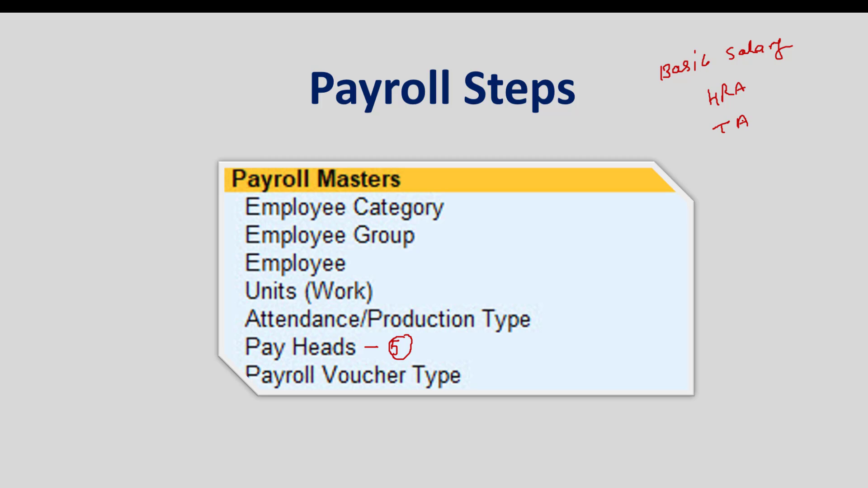
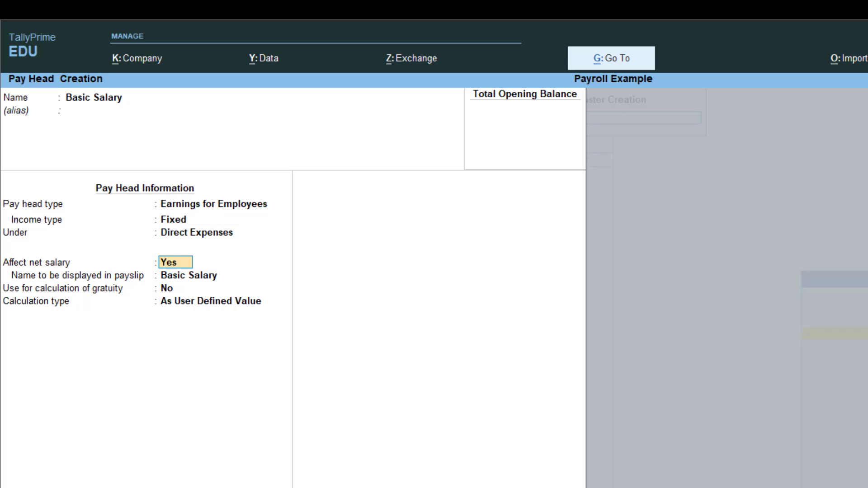
Finish the Basic Salary pay head, affecting net salary, not used for gratuity, calculated As User Defined Value, and save it
{"action": "key", "text": "Return"}
{"action": "key", "text": "Return"}
{"action": "key", "text": "Return"}
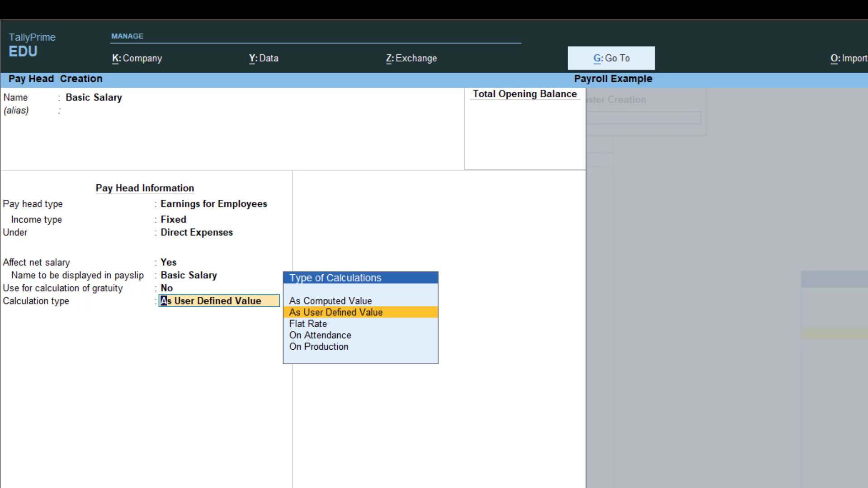
{"action": "key", "text": "Return"}
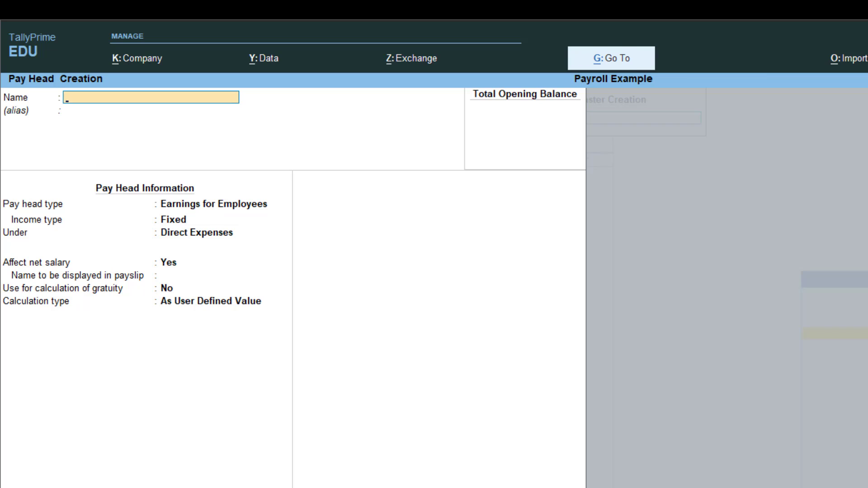
Start a pay head named HRA as Earnings for Employees, Fixed income, under Indirect Expenses, affecting net salary and not used for gratuity
{"action": "type", "text": "HRA"}
{"action": "key", "text": "Return"}
{"action": "key", "text": "Return"}
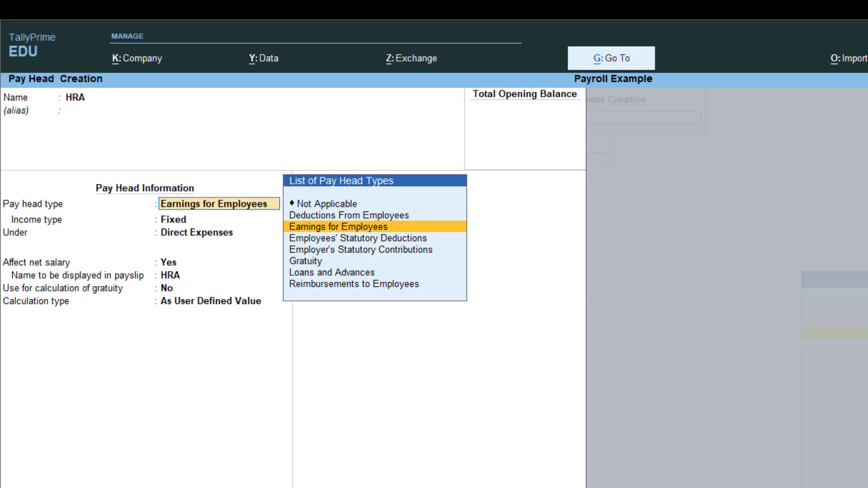
{"action": "key", "text": "Return"}
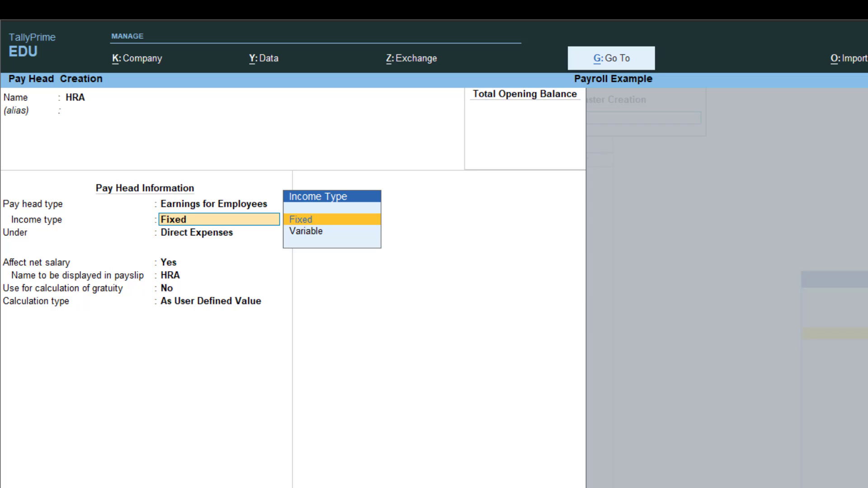
{"action": "key", "text": "Return"}
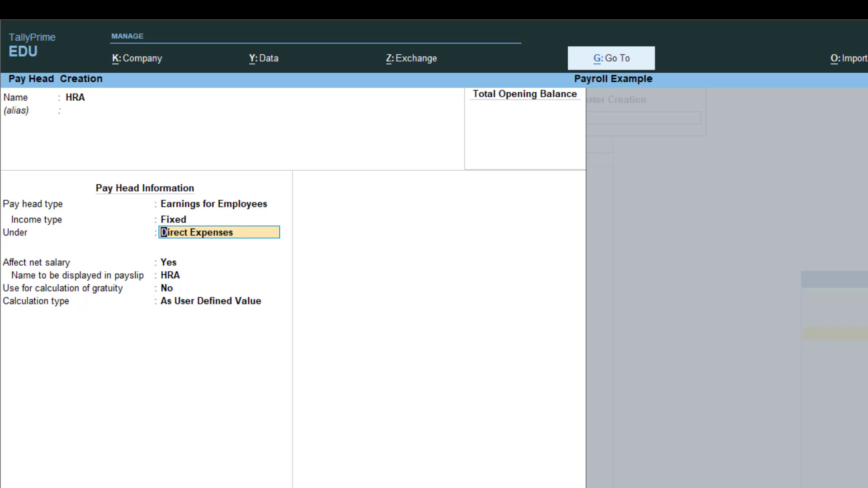
{"action": "key", "text": "Return"}
{"action": "key", "text": "Return"}
{"action": "key", "text": "Return"}
{"action": "key", "text": "Return"}
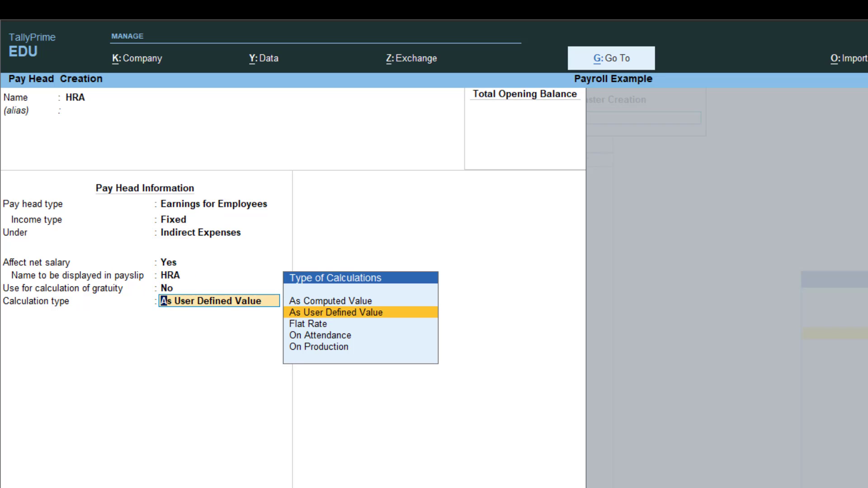
Set HRA to As Computed Value with a Months period, computed On Specified Formula that adds the Basic Salary pay head
{"action": "key", "text": "Up"}
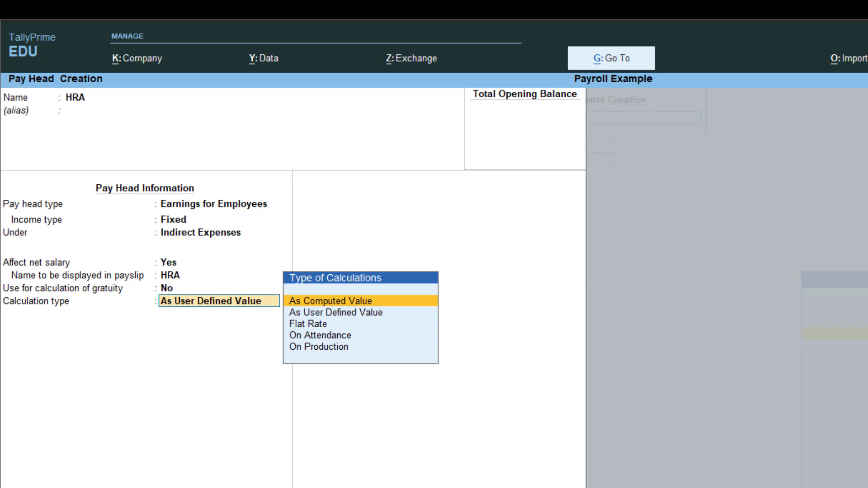
{"action": "key", "text": "Return"}
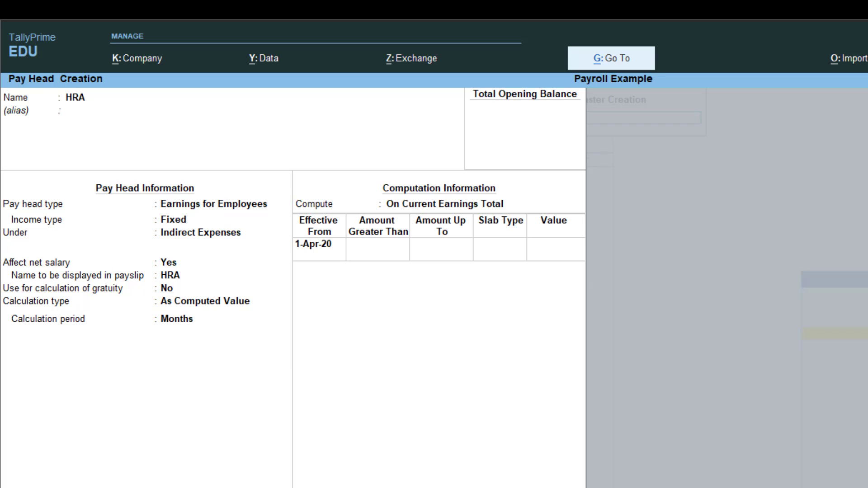
{"action": "key", "text": "Return"}
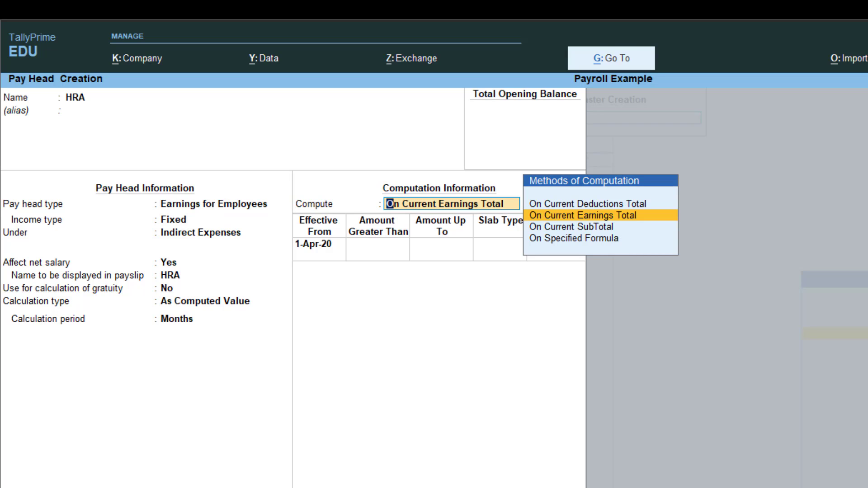
{"action": "key", "text": "Down"}
{"action": "key", "text": "Down"}
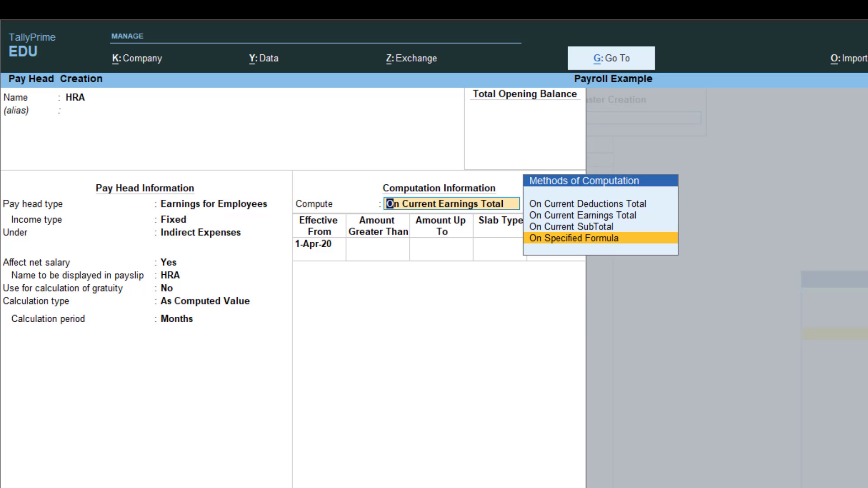
{"action": "key", "text": "Return"}
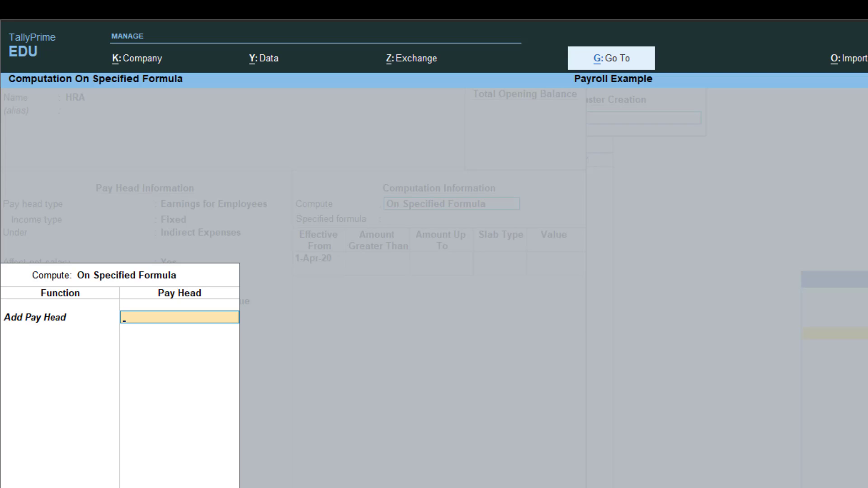
{"action": "key", "text": "Return"}
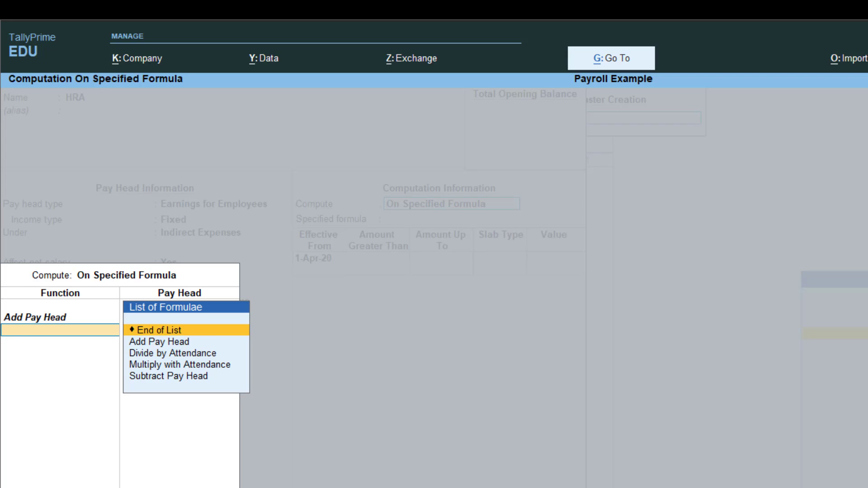
{"action": "key", "text": "Return"}
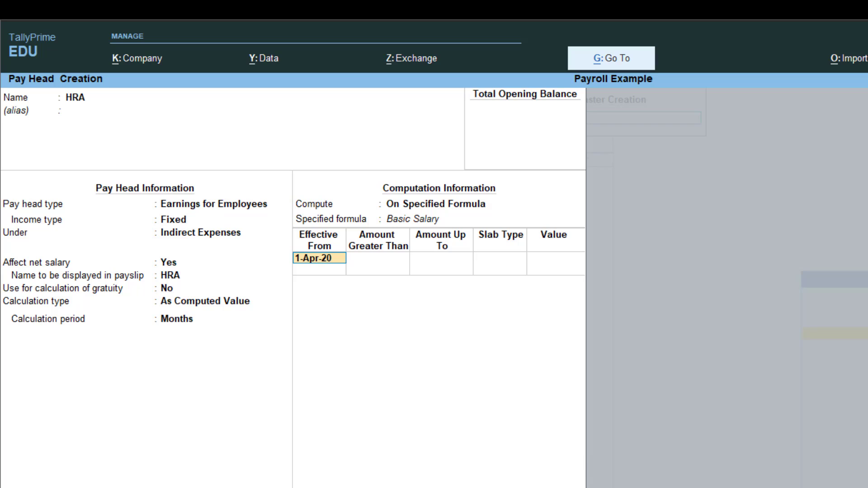
Add an HRA computation slab effective from 1-Apr-20 for amounts up to 20,000 at a percentage of 50 %
{"action": "key", "text": "Return"}
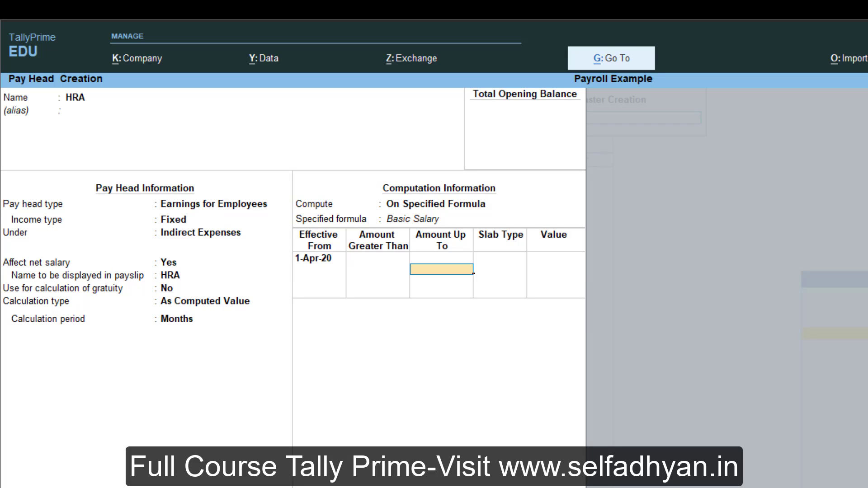
{"action": "type", "text": "20000"}
{"action": "key", "text": "Return"}
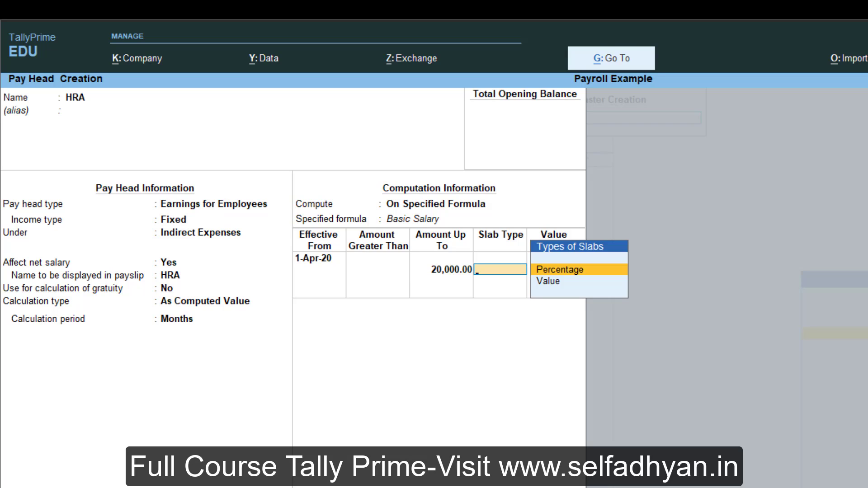
{"action": "key", "text": "Return"}
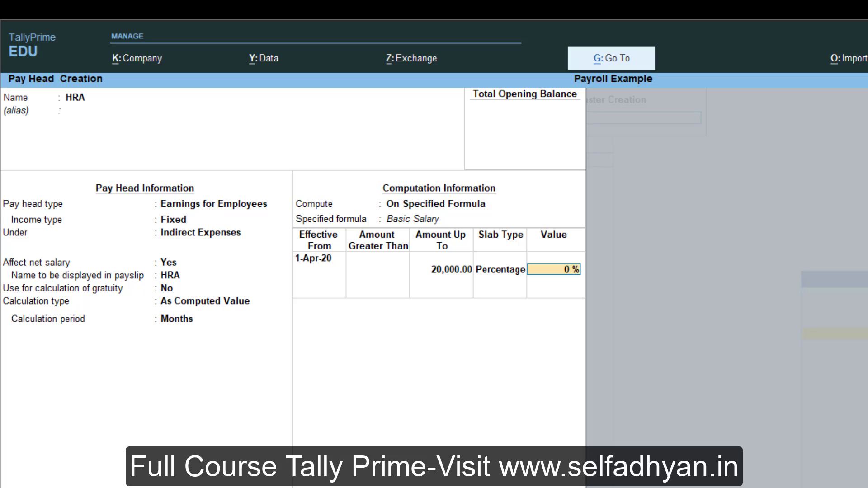
{"action": "type", "text": "50"}
{"action": "key", "text": "Return"}
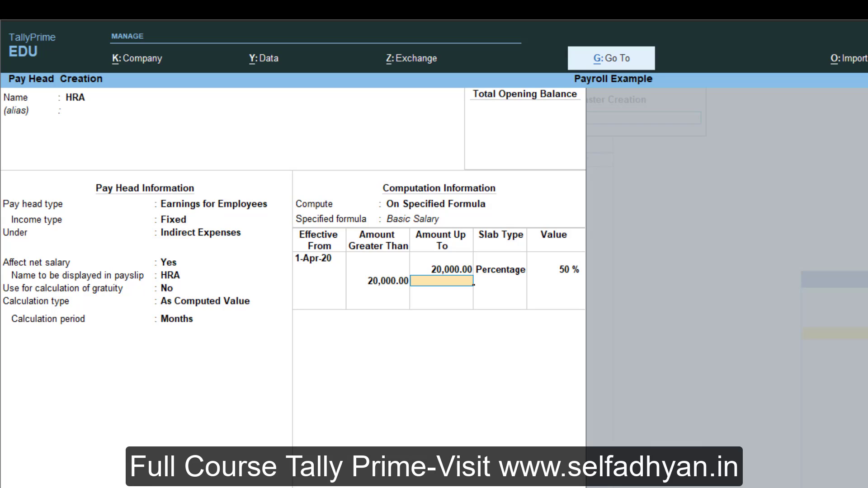
Try to add a second HRA slab for amounts greater than 20,000 at a percentage of 55
{"action": "key", "text": "Return"}
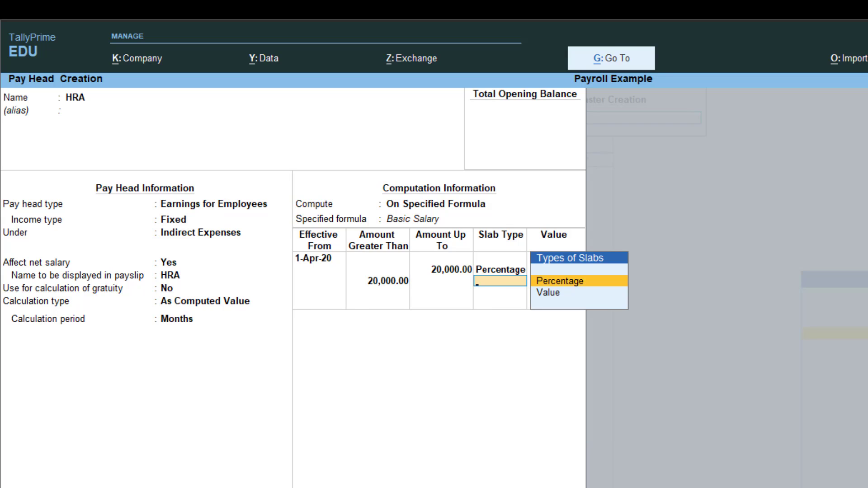
{"action": "key", "text": "Return"}
{"action": "type", "text": "55"}
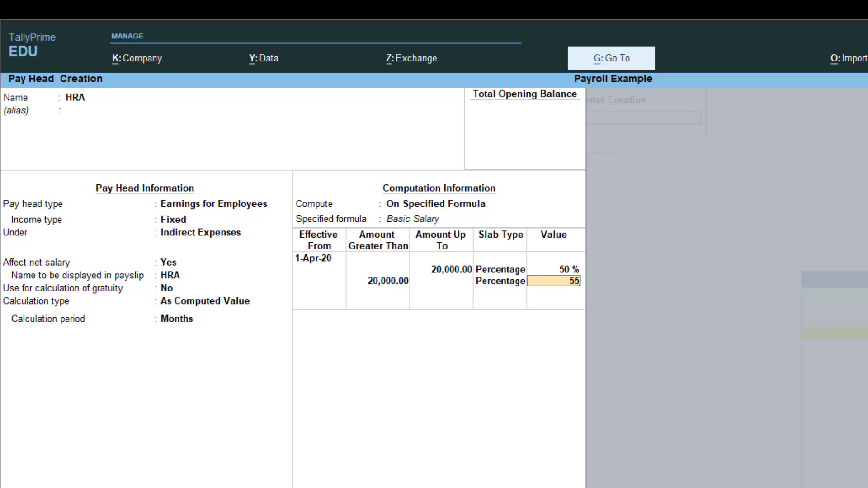
{"action": "key", "text": "BackSpace"}
{"action": "key", "text": "BackSpace"}
{"action": "key", "text": "BackSpace"}
{"action": "key", "text": "BackSpace"}
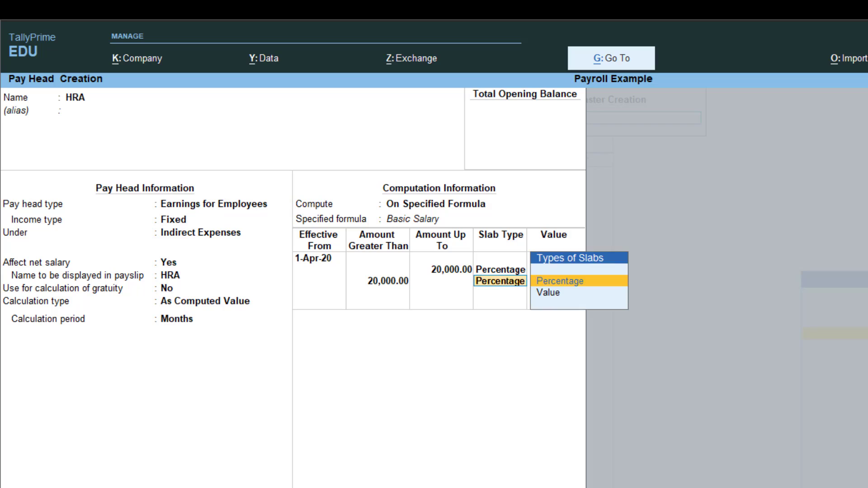
Remove the 20,000 upper limit from the HRA slab, keep it at 50 % for all amounts, and save the pay head
{"action": "key", "text": "BackSpace"}
{"action": "key", "text": "BackSpace"}
{"action": "key", "text": "space"}
{"action": "key", "text": "Return"}
{"action": "key", "text": "Return"}
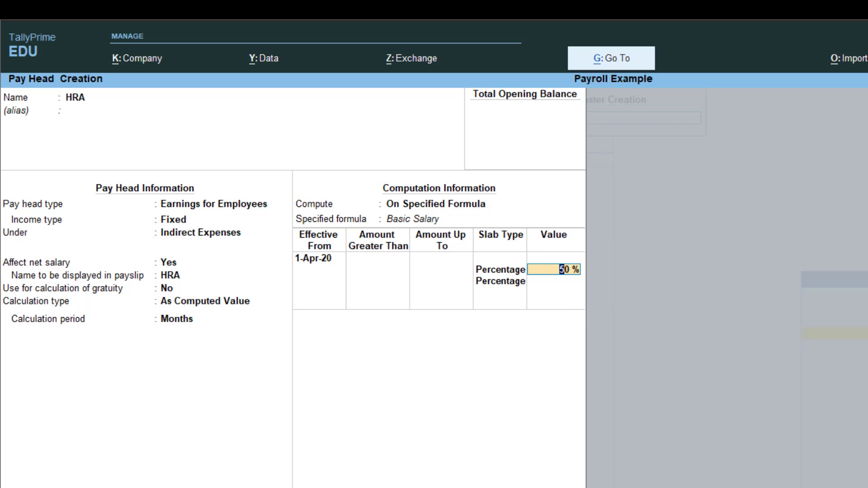
{"action": "key", "text": "Return"}
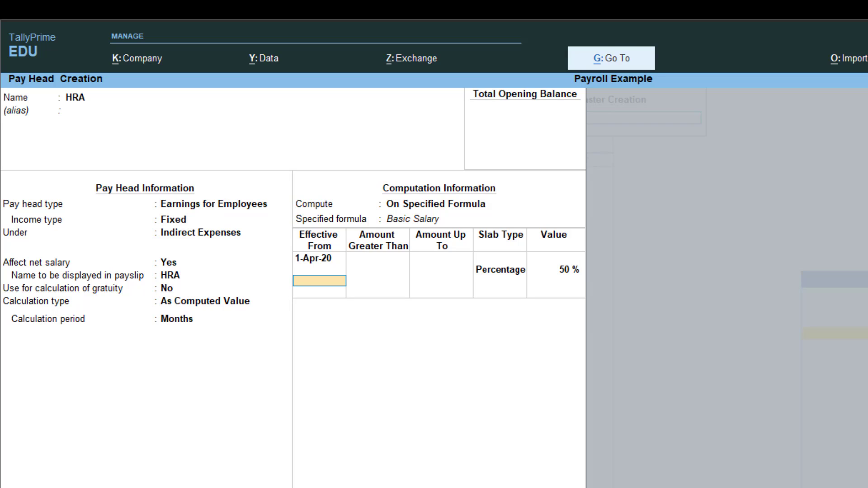
{"action": "key", "text": "Return"}
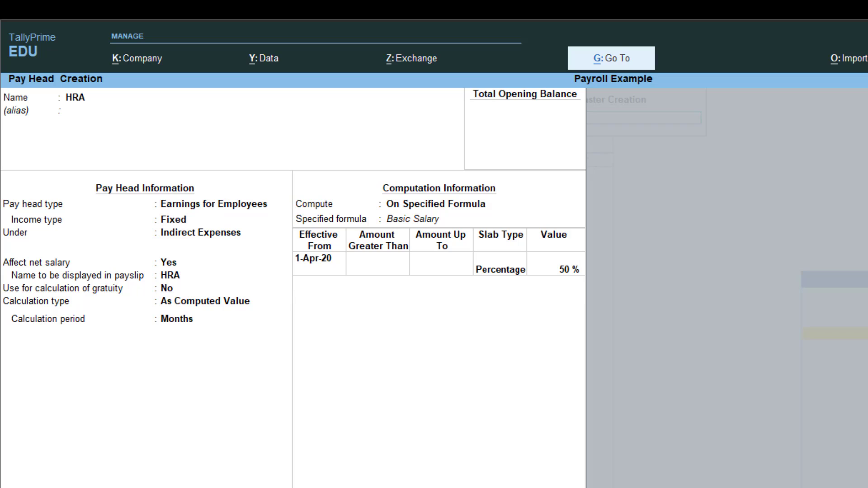
Start a pay head named TA as Earnings for Employees with Fixed income type, under Indirect Expenses, affecting net salary and not used for gratuity
{"action": "type", "text": "TA"}
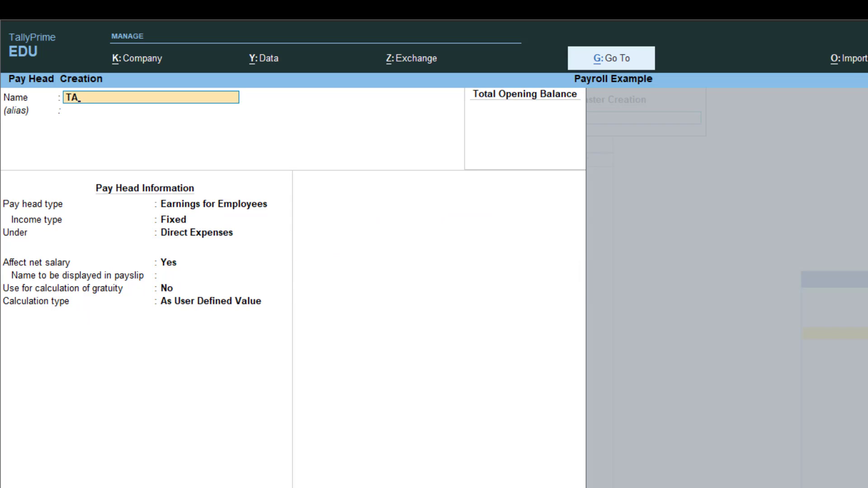
{"action": "key", "text": "Return"}
{"action": "key", "text": "Return"}
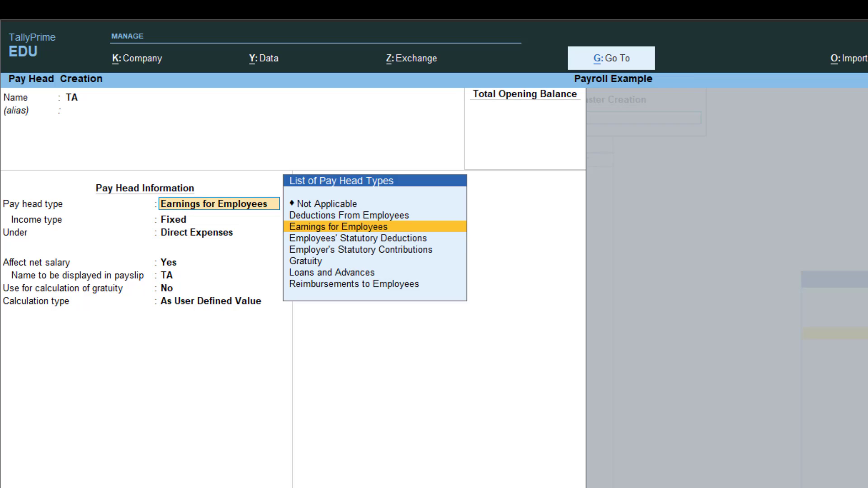
{"action": "key", "text": "Return"}
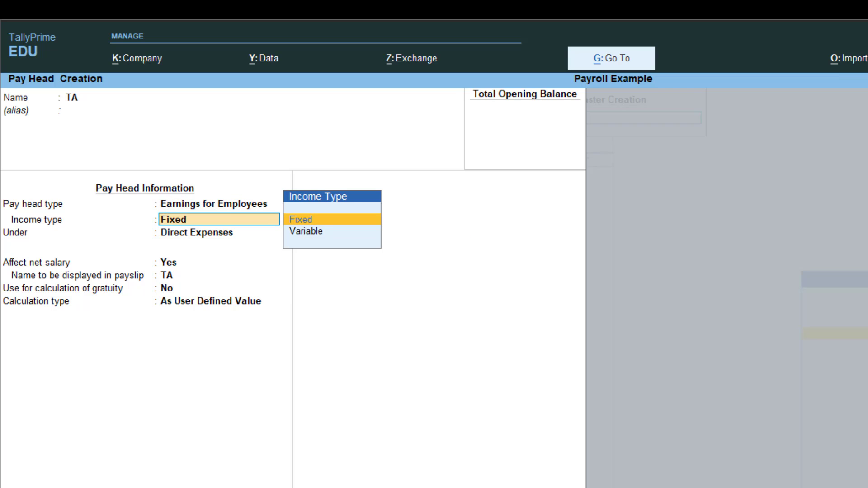
{"action": "key", "text": "Return"}
{"action": "key", "text": "Down"}
{"action": "key", "text": "Return"}
{"action": "key", "text": "Return"}
{"action": "key", "text": "Return"}
{"action": "key", "text": "Return"}
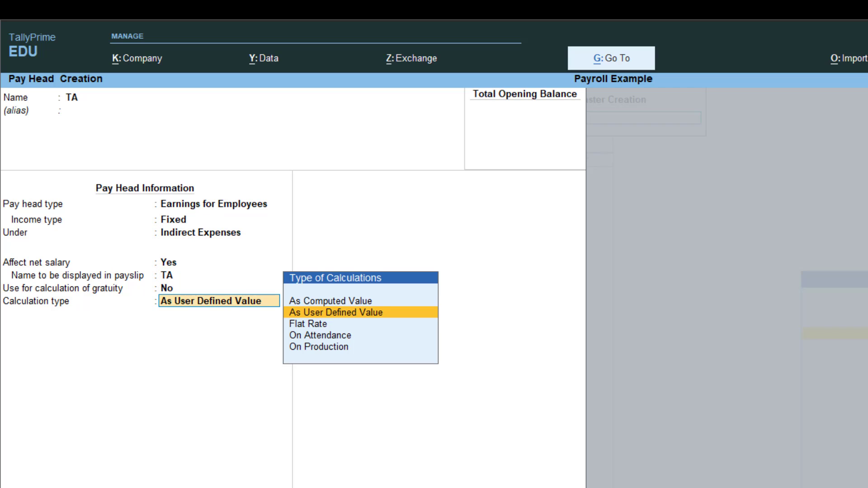
Set TA to As Computed Value with a Months period, computed On Specified Formula that adds the Basic Salary pay head
{"action": "key", "text": "Up"}
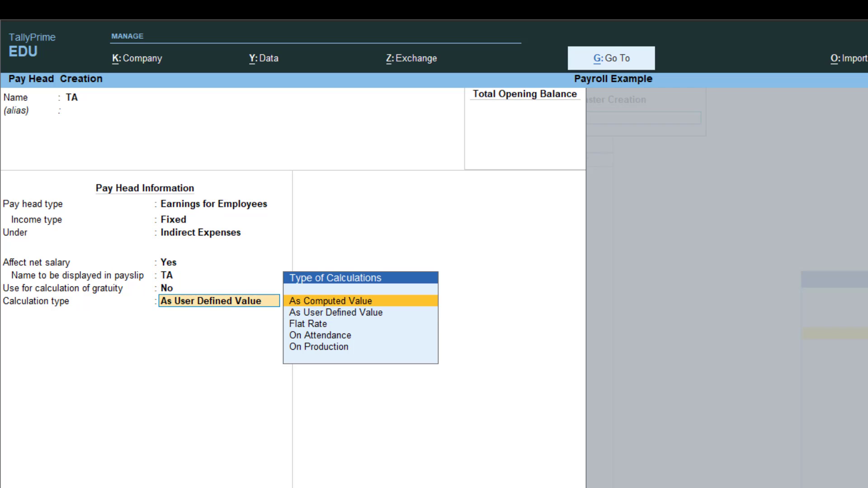
{"action": "key", "text": "Return"}
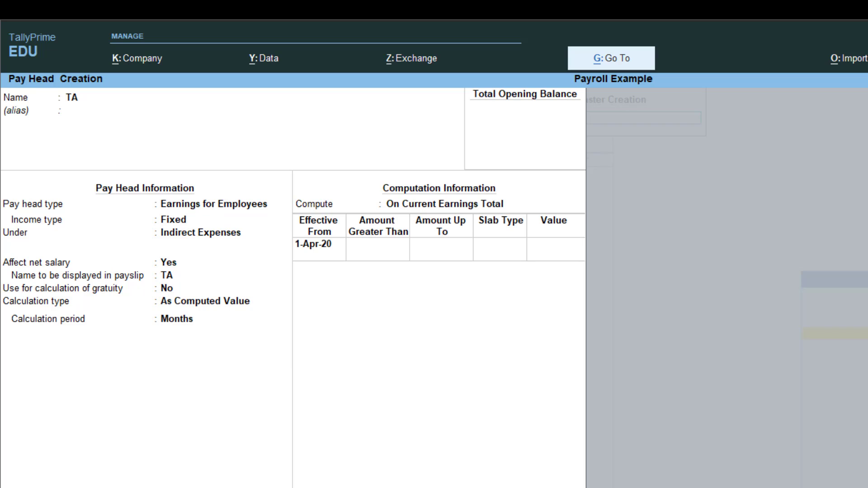
{"action": "key", "text": "Return"}
{"action": "key", "text": "Down"}
{"action": "key", "text": "Down"}
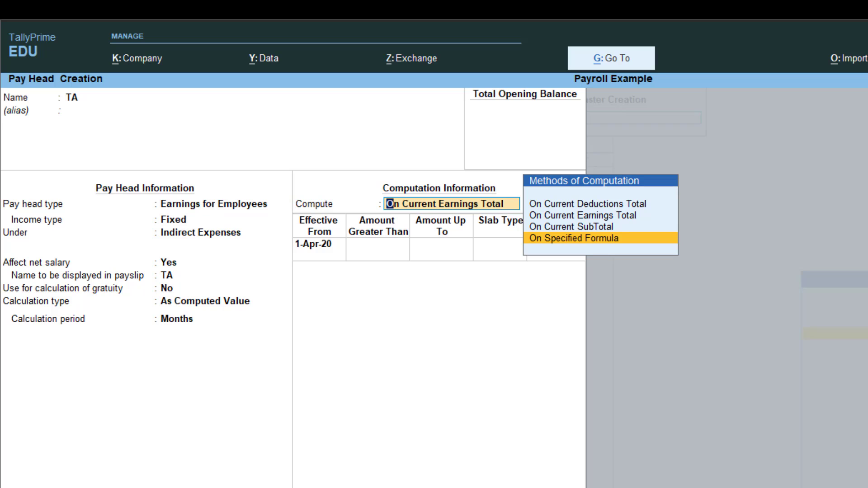
{"action": "key", "text": "Return"}
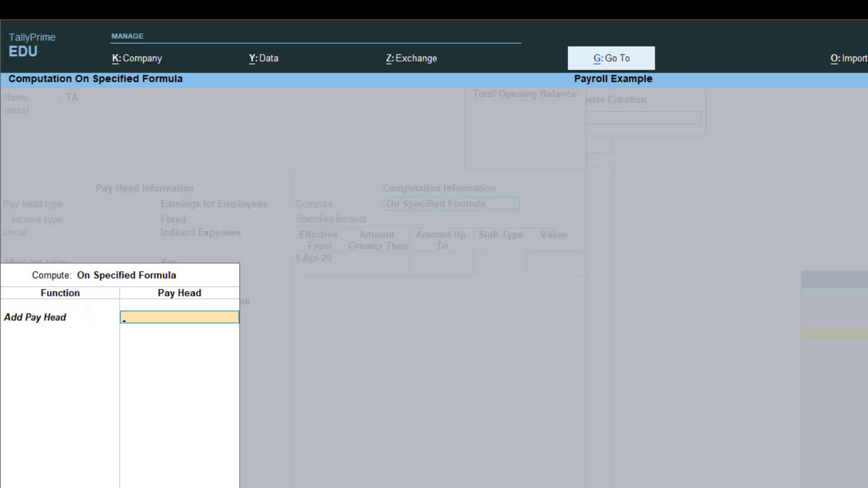
{"action": "key", "text": "Return"}
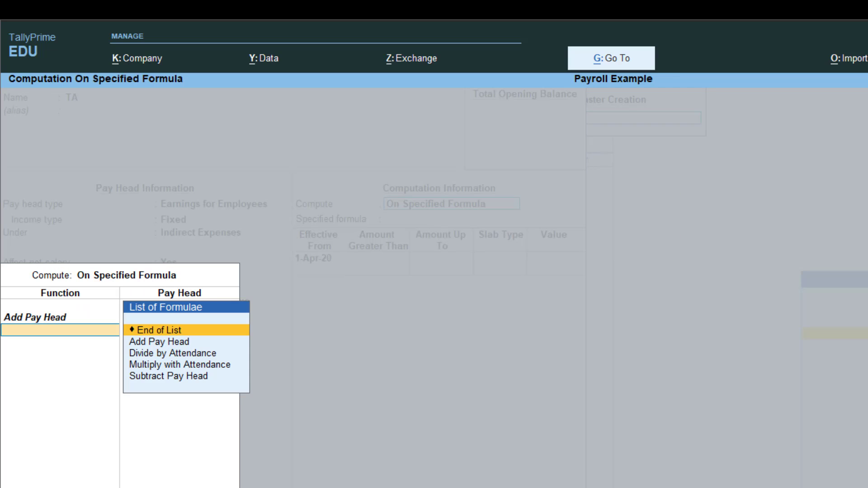
{"action": "key", "text": "Return"}
Add a TA percentage slab of 25 % effective from 1-Apr-20 without amount limits, and save the pay head
{"action": "key", "text": "Return"}
{"action": "key", "text": "Return"}
{"action": "key", "text": "Return"}
{"action": "key", "text": "Return"}
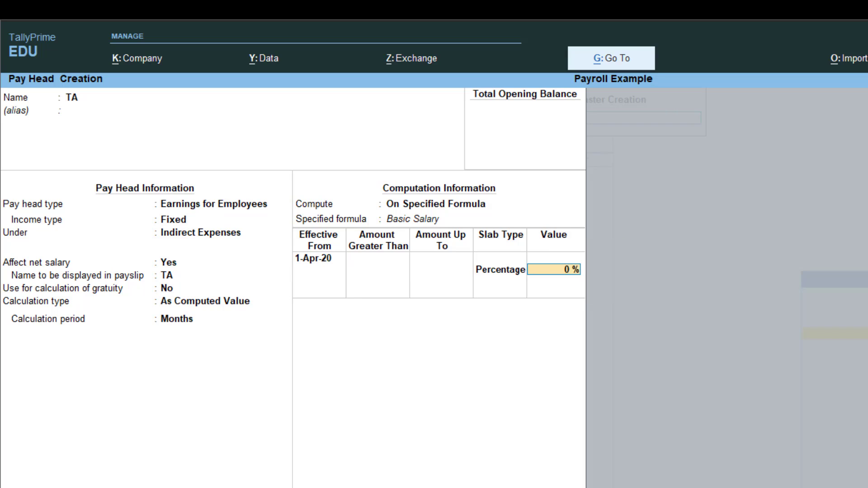
{"action": "type", "text": "25"}
{"action": "key", "text": "Return"}
{"action": "key", "text": "Return"}
{"action": "key", "text": "Return"}
{"action": "key", "text": "Return"}
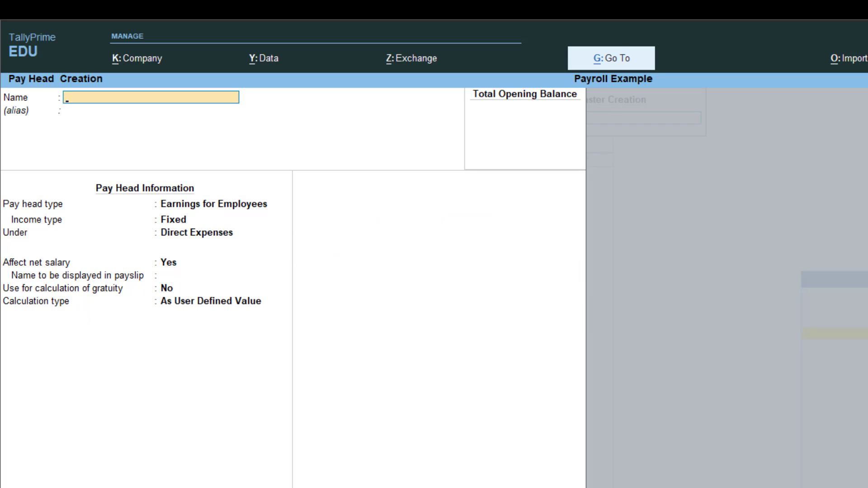
Start a pay head named DA as Earnings for Employees with Fixed income type, under Indirect Expenses, affecting net salary
{"action": "type", "text": "DA"}
{"action": "key", "text": "Return"}
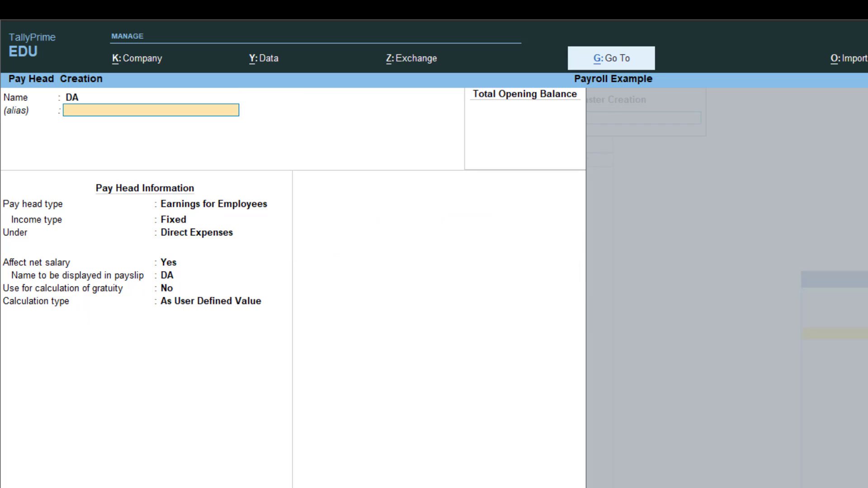
{"action": "key", "text": "Return"}
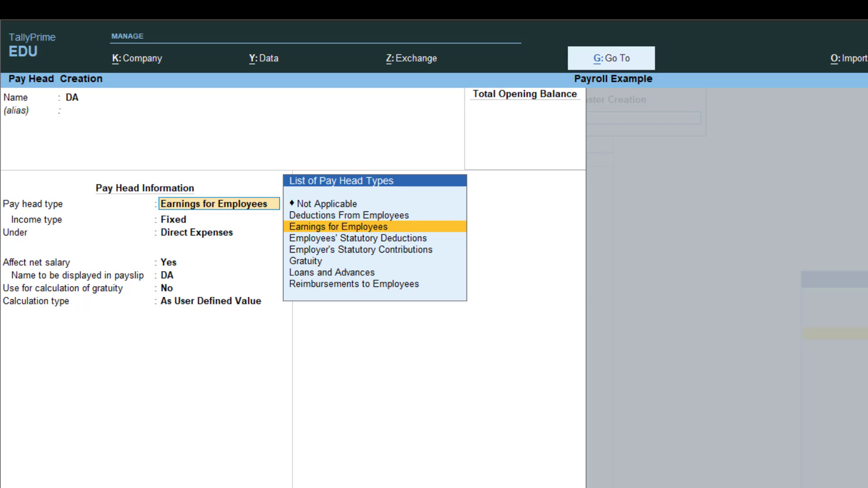
{"action": "key", "text": "Return"}
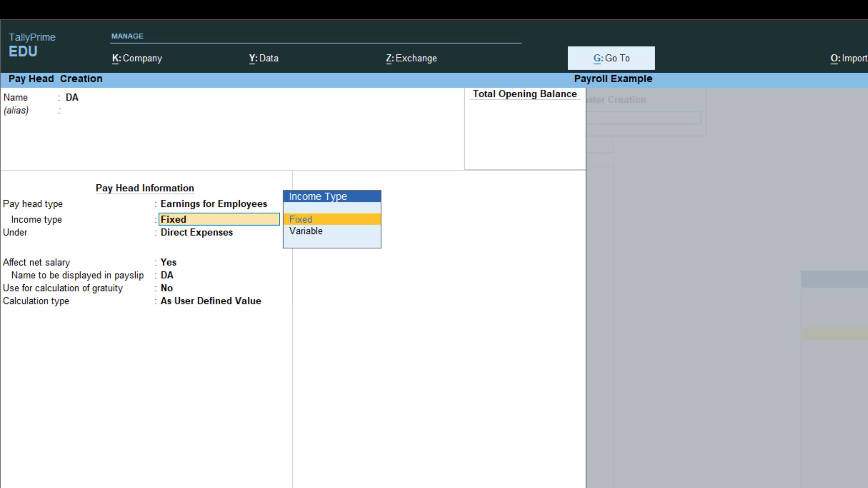
{"action": "key", "text": "Return"}
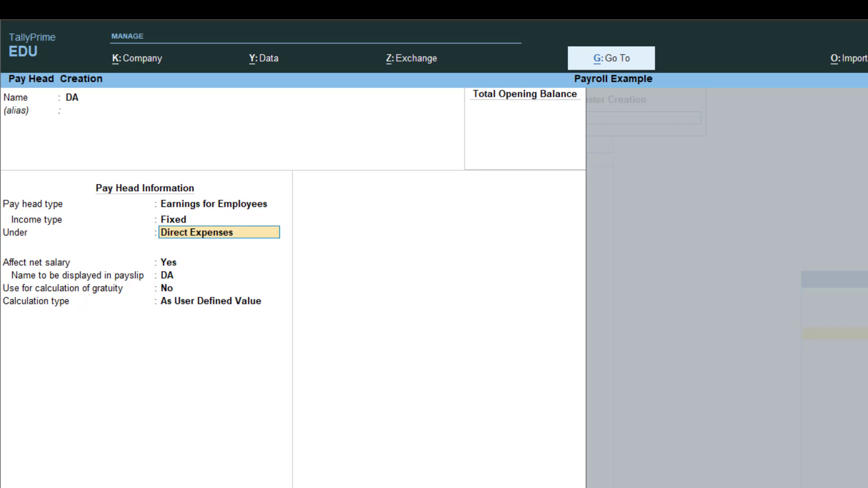
{"action": "key", "text": "Return"}
{"action": "key", "text": "Return"}
{"action": "key", "text": "Return"}
{"action": "key", "text": "Return"}
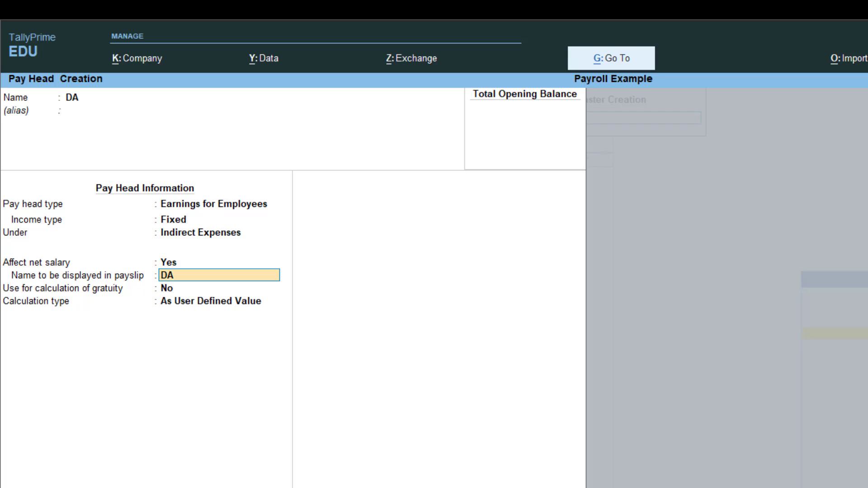
Set DA to As Computed Value with a Months period, computed On Specified Formula that adds the Basic Salary pay head
{"action": "key", "text": "Up"}
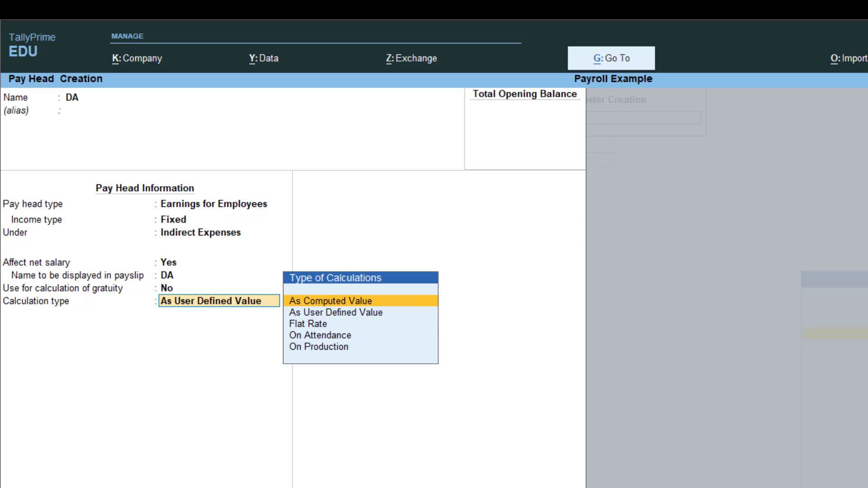
{"action": "key", "text": "Return"}
{"action": "key", "text": "Return"}
{"action": "key", "text": "Down"}
{"action": "key", "text": "Down"}
{"action": "key", "text": "Return"}
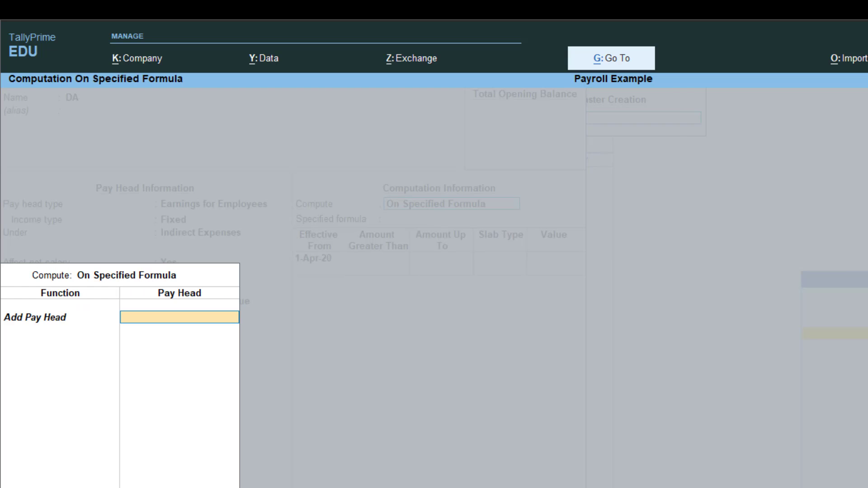
{"action": "key", "text": "Return"}
{"action": "key", "text": "Return"}
Add a DA percentage slab of 40 % effective from 1-Apr-20 without amount limits, and save the pay head
{"action": "key", "text": "Return"}
{"action": "key", "text": "Return"}
{"action": "key", "text": "Return"}
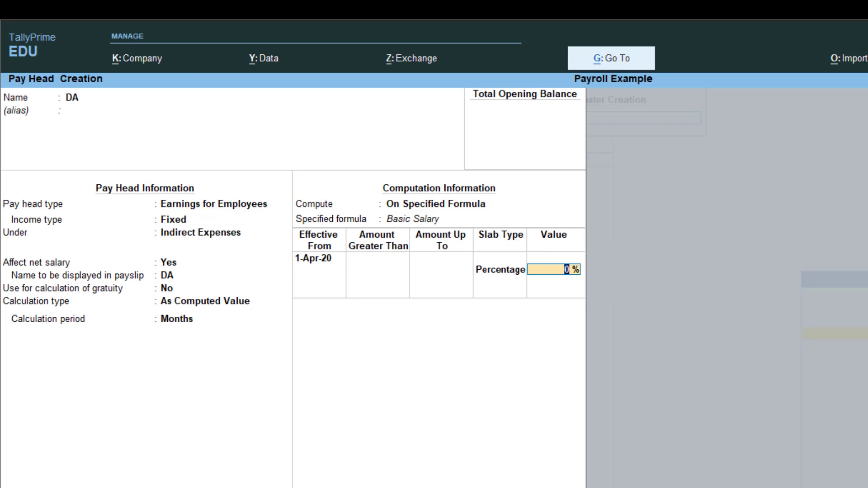
{"action": "type", "text": "40"}
{"action": "key", "text": "Return"}
{"action": "key", "text": "Return"}
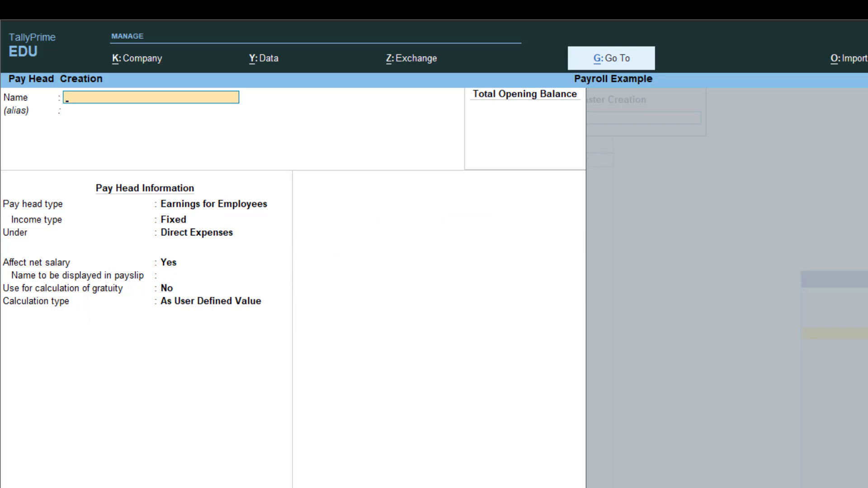
Start a pay head named Bonus as Earnings for Employees with Variable income type, under Indirect Expenses, affecting net salary
{"action": "type", "text": "Bonus"}
{"action": "key", "text": "BackSpace"}
{"action": "type", "text": "s"}
{"action": "key", "text": "Return"}
{"action": "key", "text": "Return"}
{"action": "key", "text": "Return"}
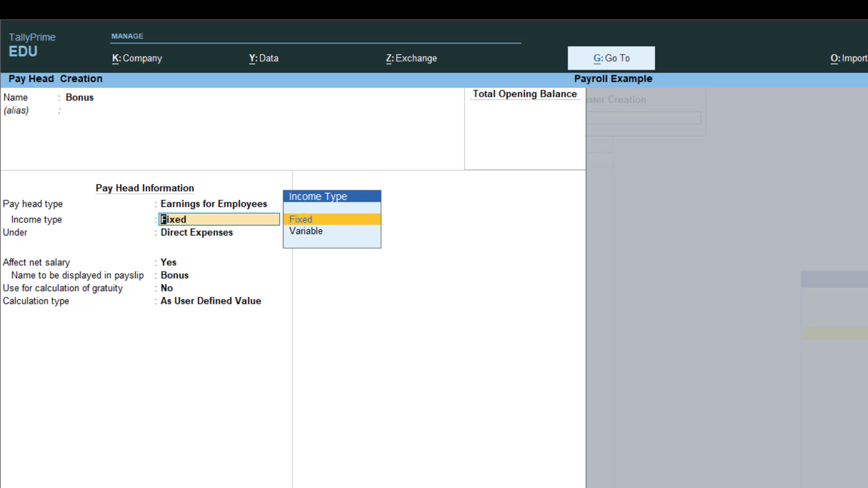
{"action": "key", "text": "Down"}
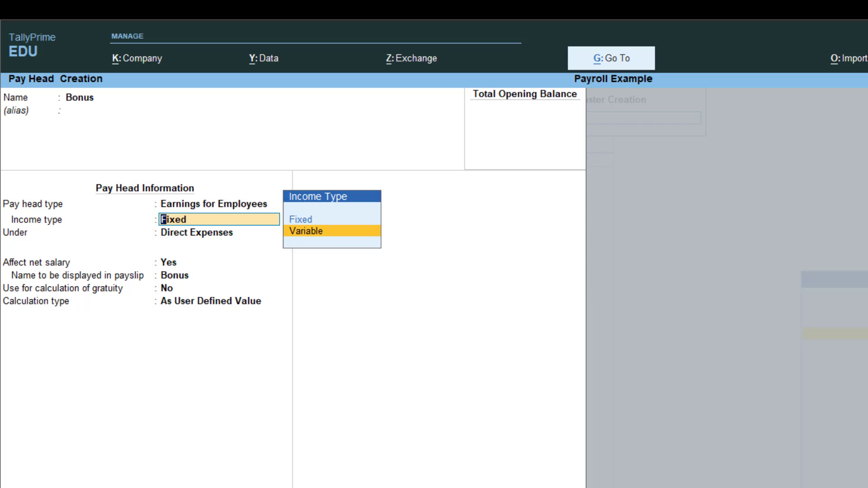
{"action": "key", "text": "Return"}
{"action": "key", "text": "Down"}
{"action": "key", "text": "Return"}
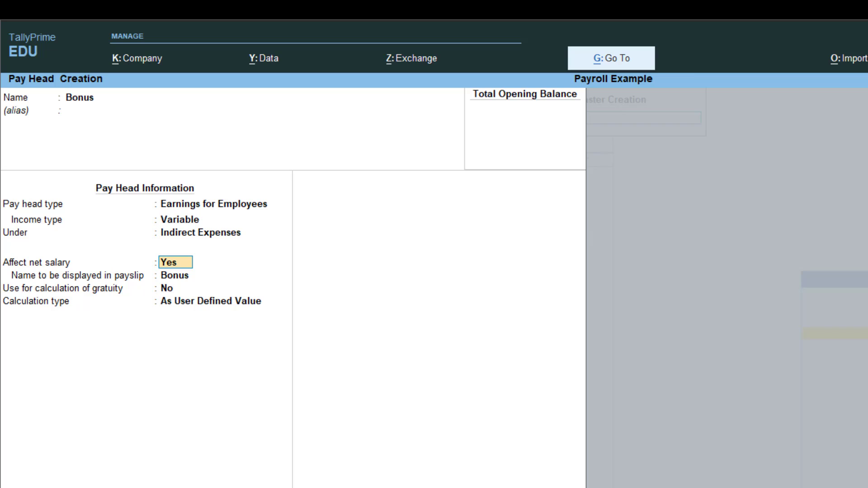
{"action": "key", "text": "Return"}
{"action": "key", "text": "Return"}
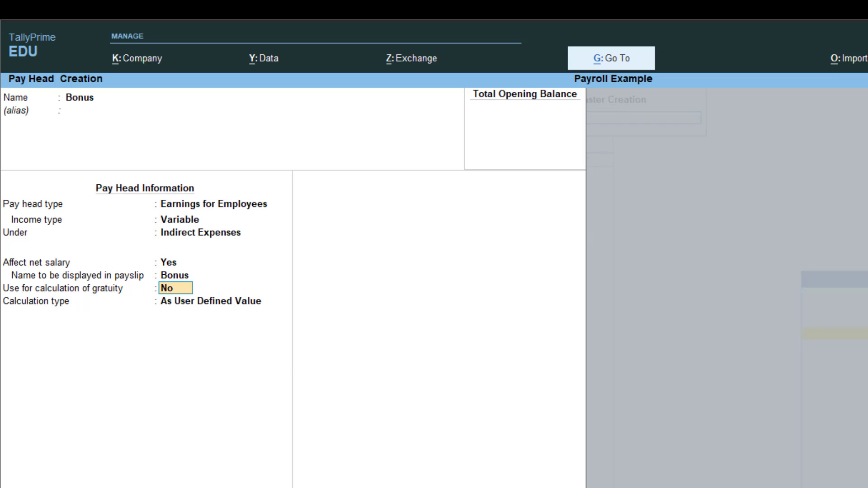
Set the Bonus pay head to Flat Rate calculation with a Months period, not used for gratuity, and save it
{"action": "key", "text": "Return"}
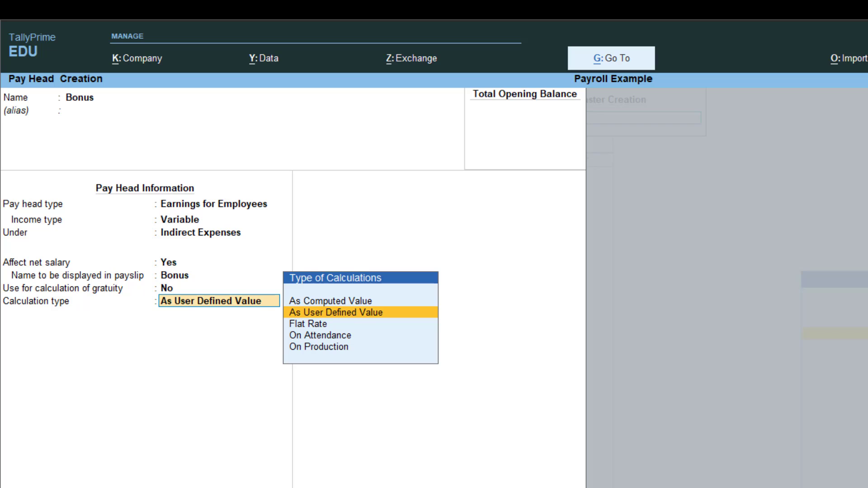
{"action": "key", "text": "Down"}
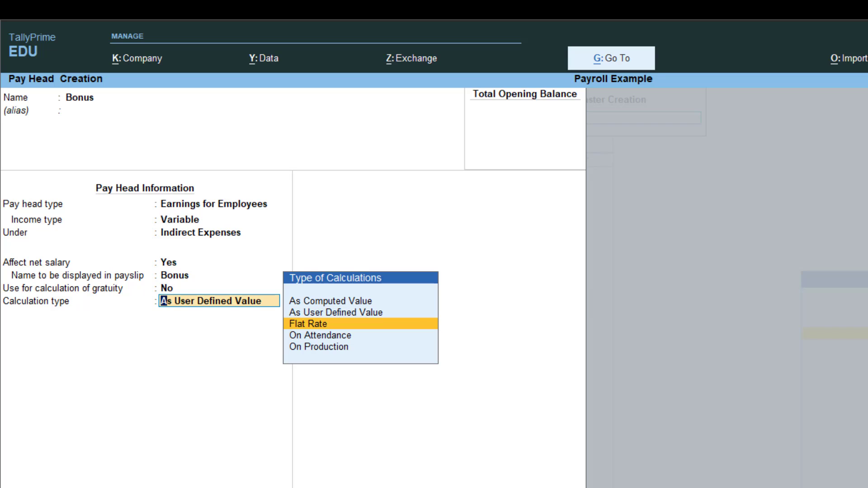
{"action": "key", "text": "Up"}
{"action": "key", "text": "Up"}
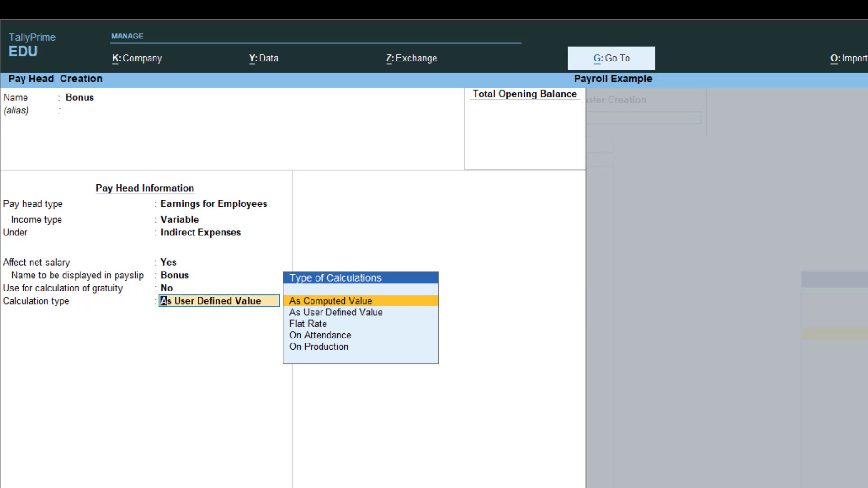
{"action": "key", "text": "Down"}
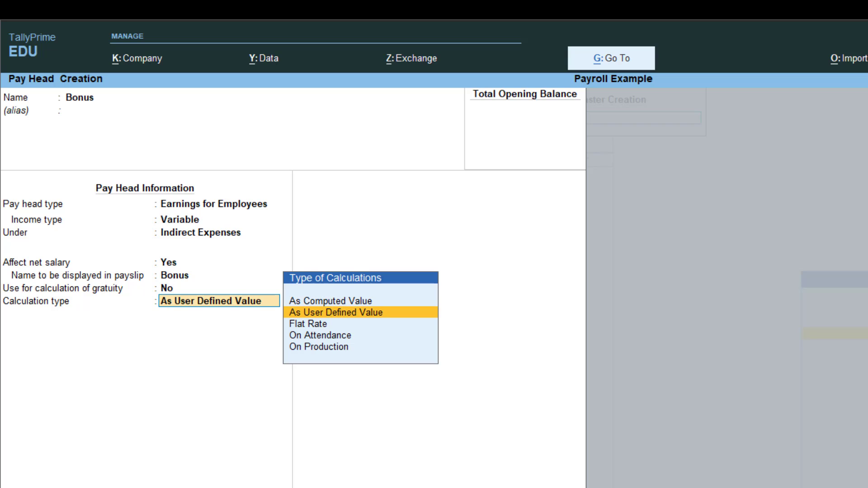
{"action": "key", "text": "Down"}
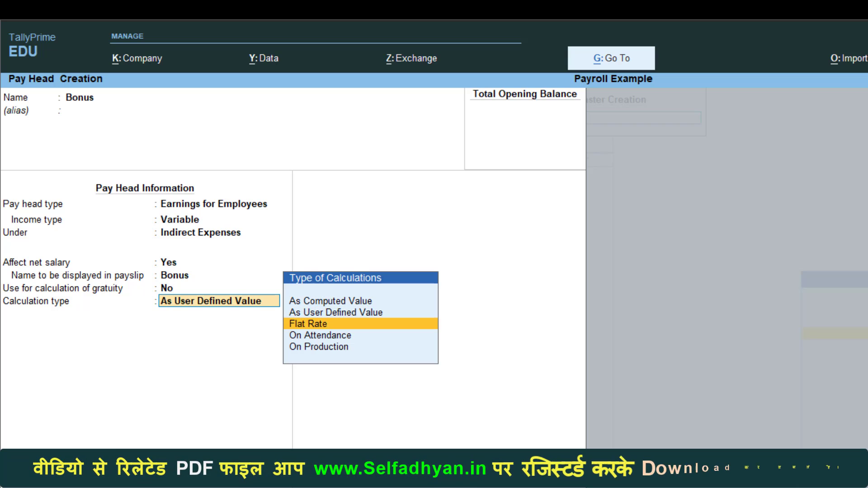
{"action": "key", "text": "Return"}
{"action": "key", "text": "Down"}
{"action": "key", "text": "Down"}
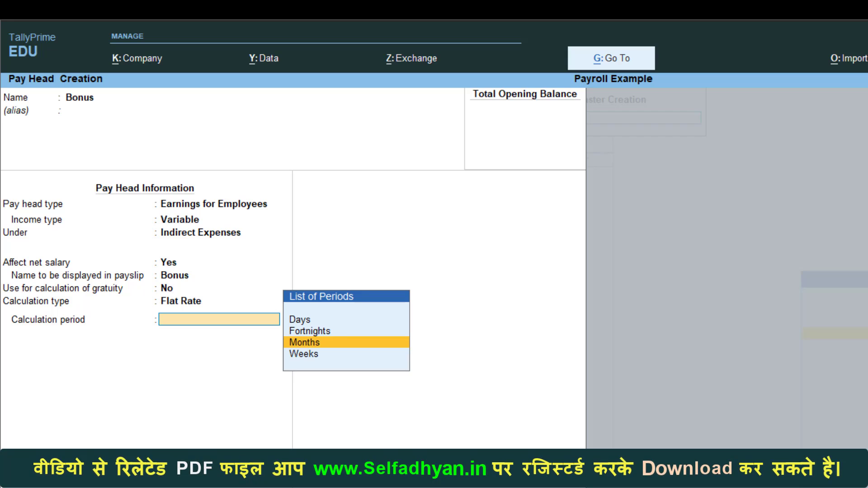
{"action": "key", "text": "Return"}
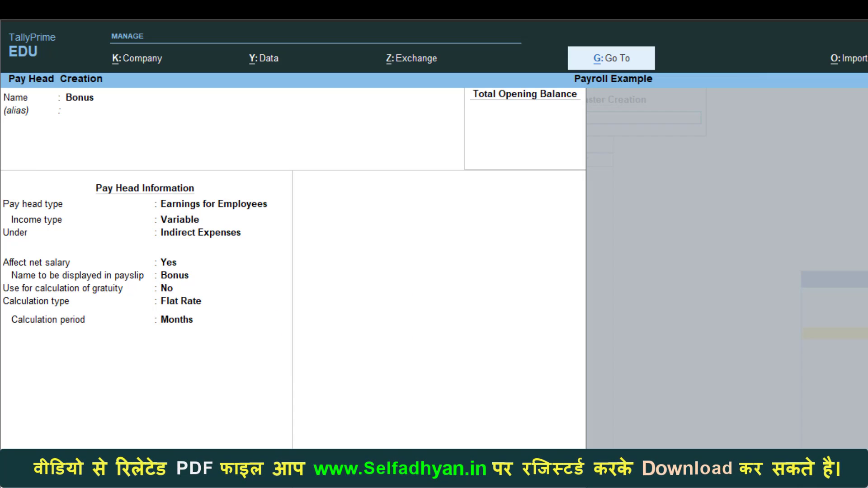
{"action": "key", "text": "Return"}
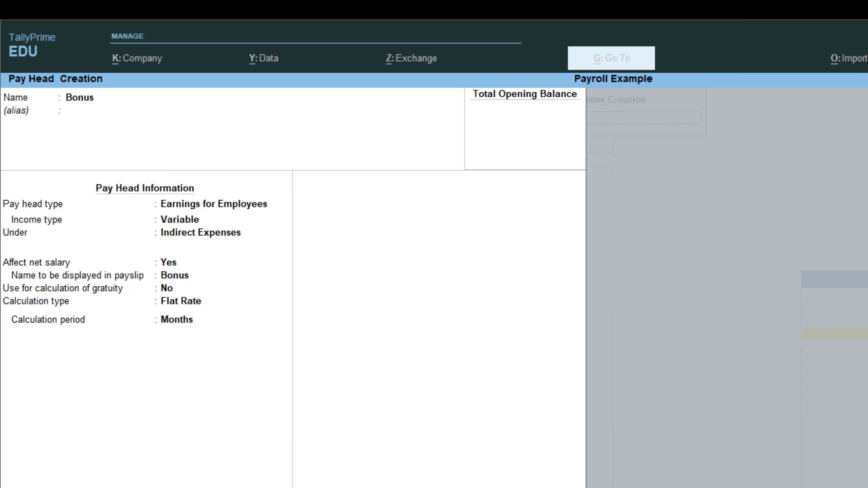
{"action": "key", "text": "Return"}
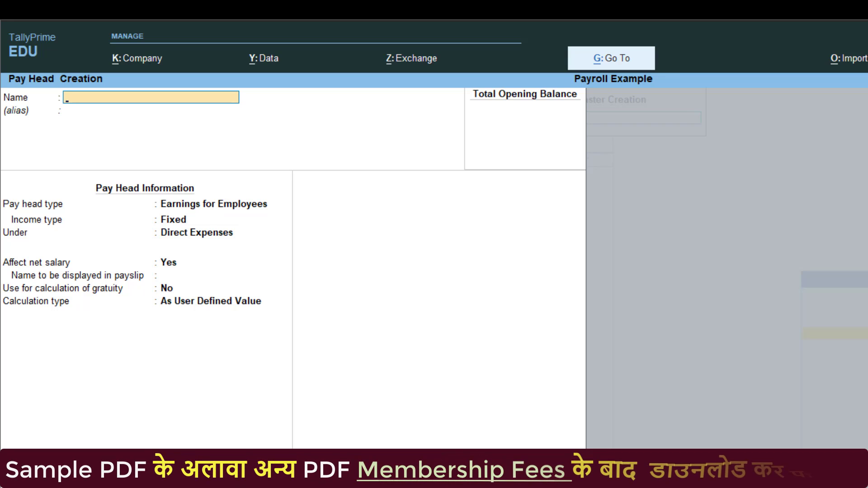
Start a pay head named PF as Deductions From Employees, under Current Liabilities, affecting net salary
{"action": "type", "text": "PF"}
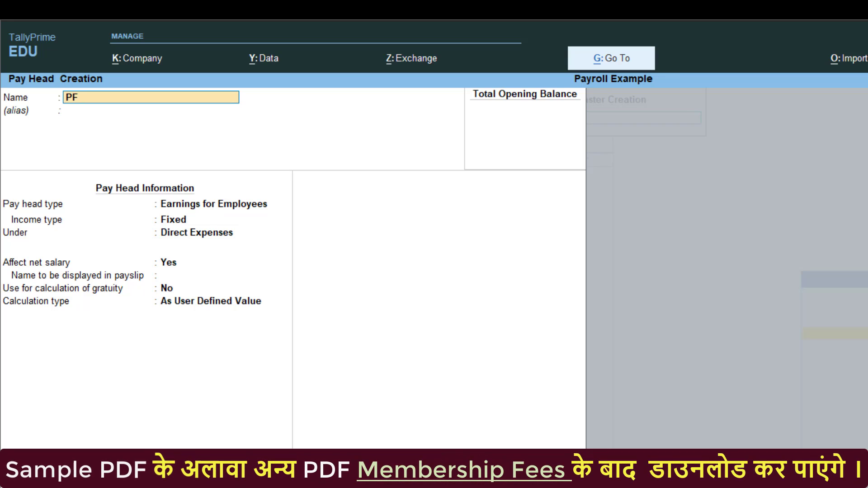
{"action": "key", "text": "Return"}
{"action": "key", "text": "Return"}
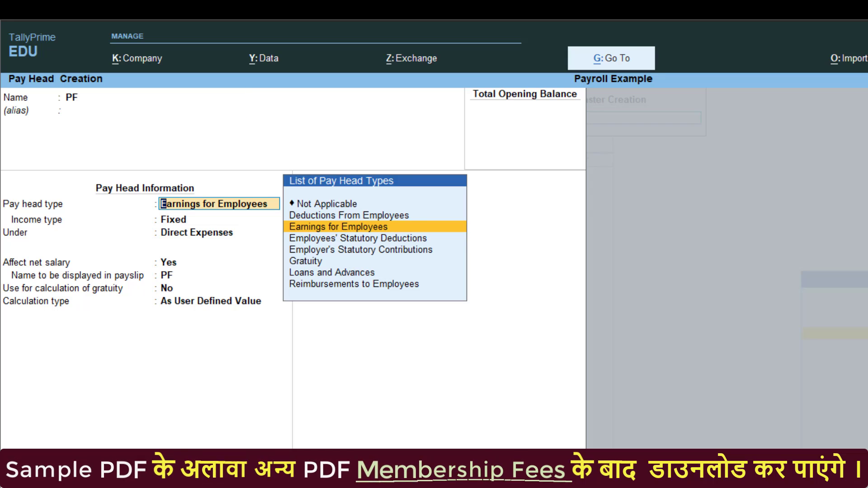
{"action": "key", "text": "Up"}
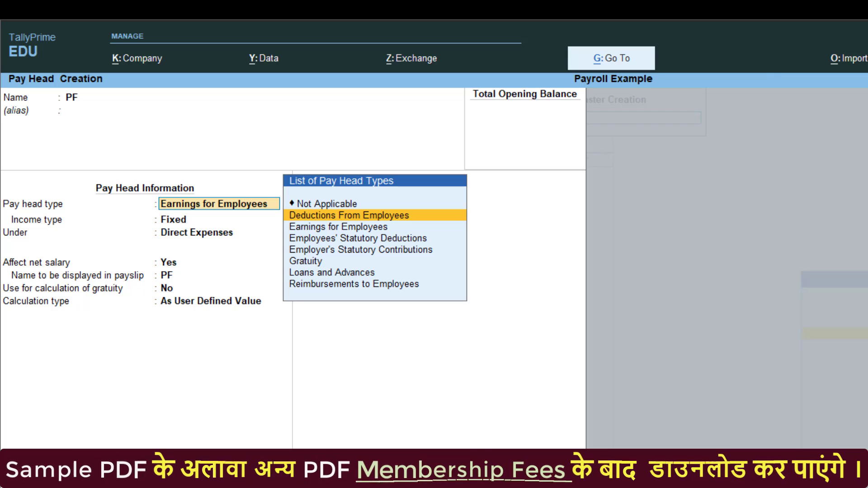
{"action": "key", "text": "Return"}
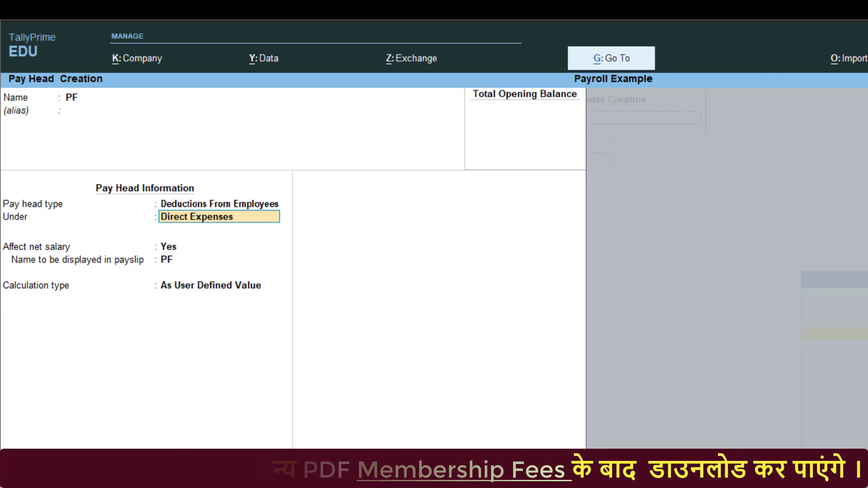
{"action": "key", "text": "Return"}
{"action": "key", "text": "Return"}
{"action": "key", "text": "Return"}
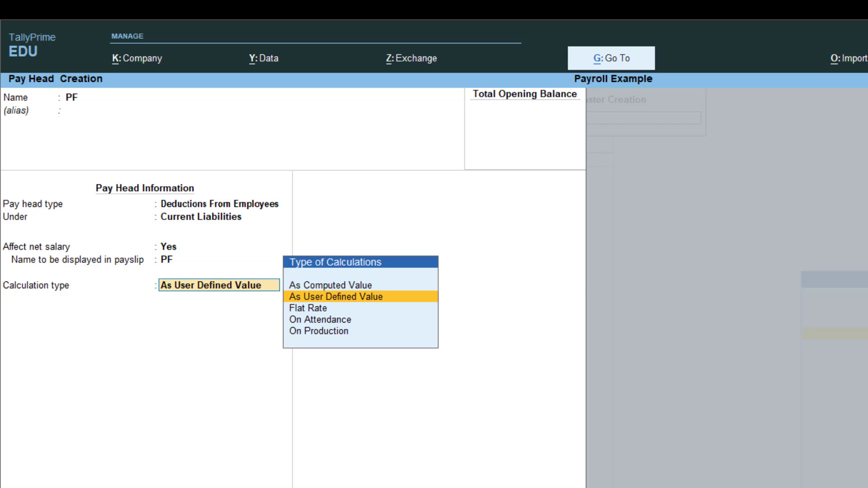
Set PF to As Computed Value with a Months period, computed On Specified Formula that adds the Basic Salary pay head
{"action": "key", "text": "Up"}
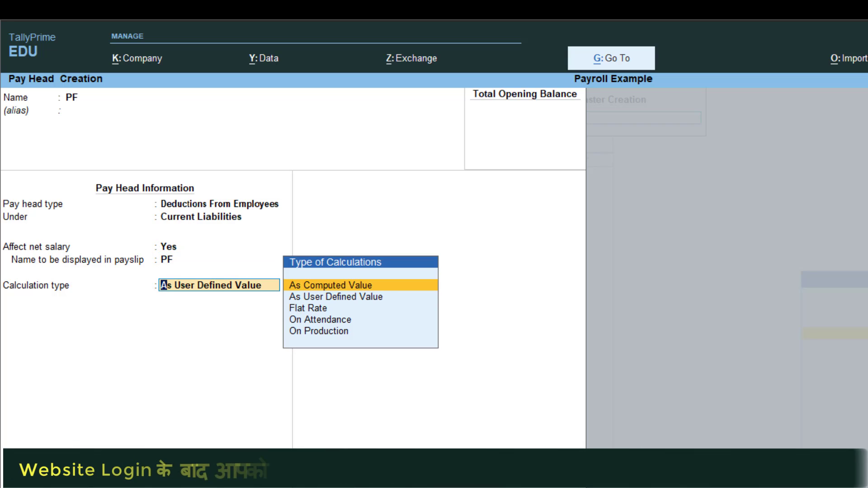
{"action": "key", "text": "Return"}
{"action": "key", "text": "Return"}
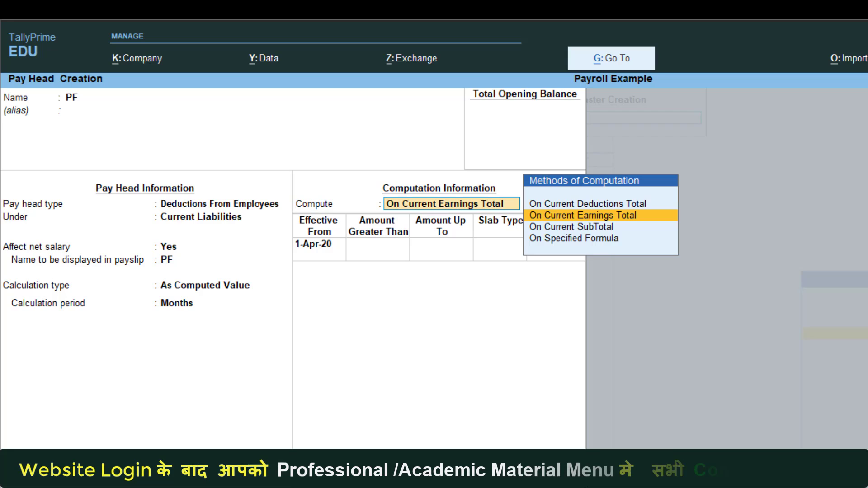
{"action": "key", "text": "Down"}
{"action": "key", "text": "Down"}
{"action": "key", "text": "Return"}
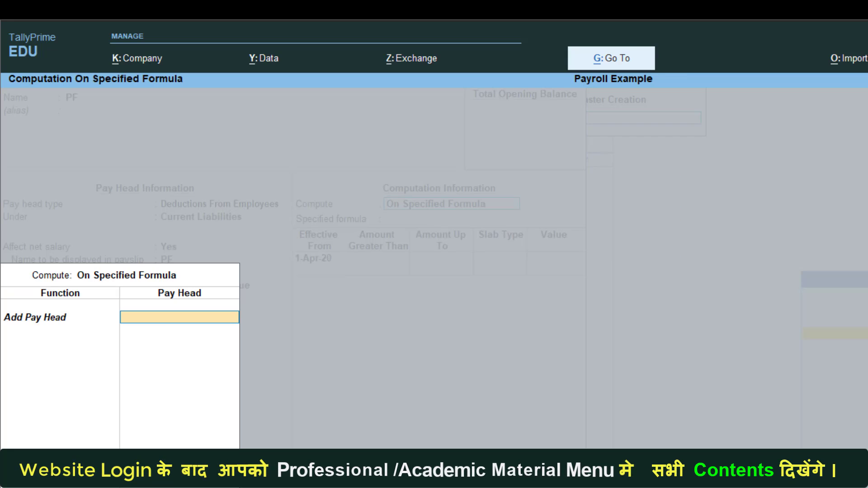
{"action": "key", "text": "Return"}
{"action": "key", "text": "Return"}
Add a PF percentage slab of 4 % effective from 1-Apr-20 without amount limits, and save the pay head
{"action": "key", "text": "Return"}
{"action": "key", "text": "Return"}
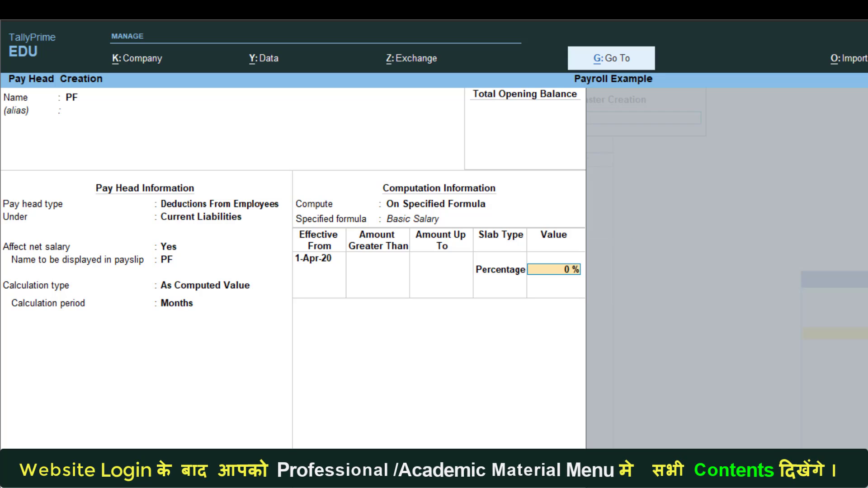
{"action": "type", "text": "4"}
{"action": "key", "text": "Return"}
{"action": "key", "text": "Return"}
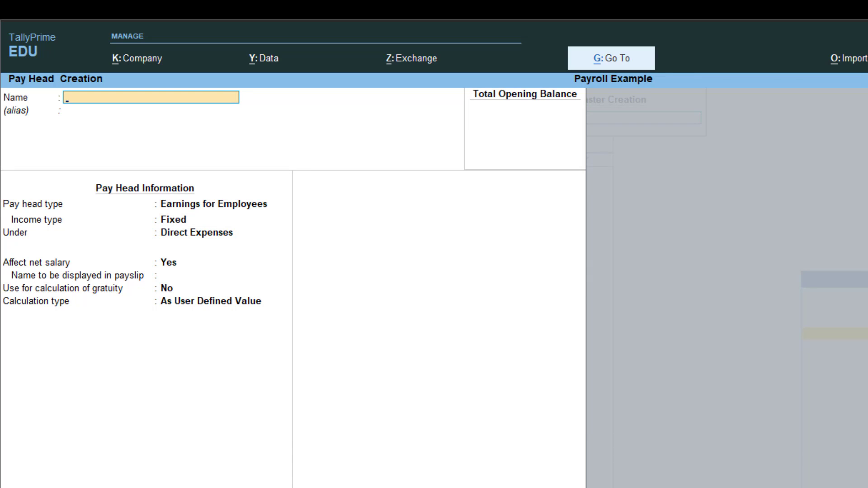
Start a pay head named Absent with the type Deductions From Employees
{"action": "type", "text": "ABsent"}
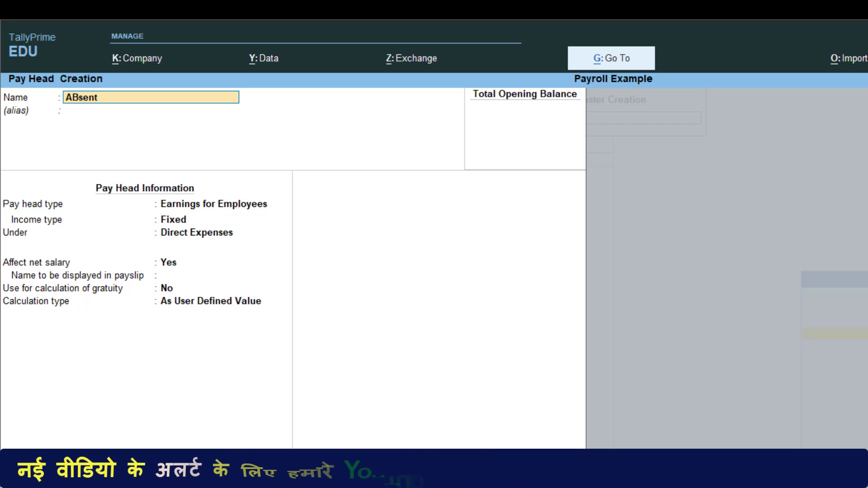
{"action": "key", "text": "BackSpace"}
{"action": "key", "text": "BackSpace"}
{"action": "key", "text": "BackSpace"}
{"action": "key", "text": "BackSpace"}
{"action": "key", "text": "BackSpace"}
{"action": "type", "text": "bsent"}
{"action": "key", "text": "Return"}
{"action": "key", "text": "Return"}
{"action": "key", "text": "Up"}
{"action": "key", "text": "Return"}
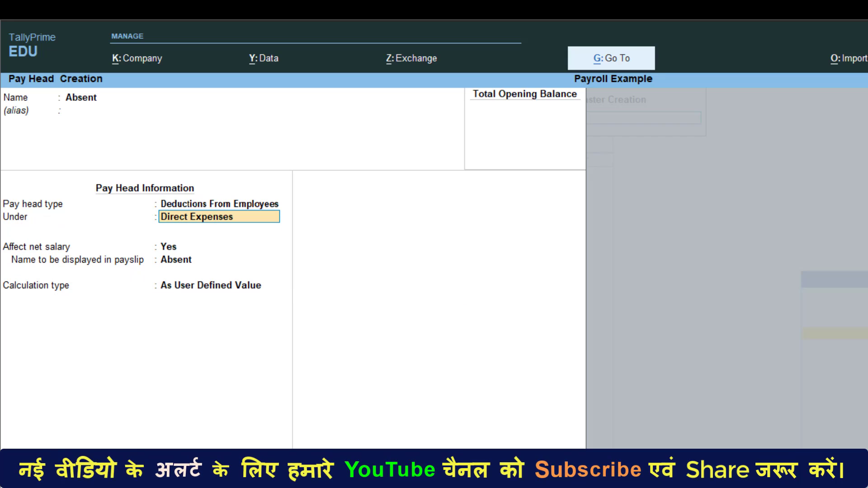
Place the Absent pay head under Current Liabilities, affecting net salary and displayed in the payslip as Absent
{"action": "key", "text": "Up"}
{"action": "key", "text": "Up"}
{"action": "key", "text": "Return"}
{"action": "key", "text": "Return"}
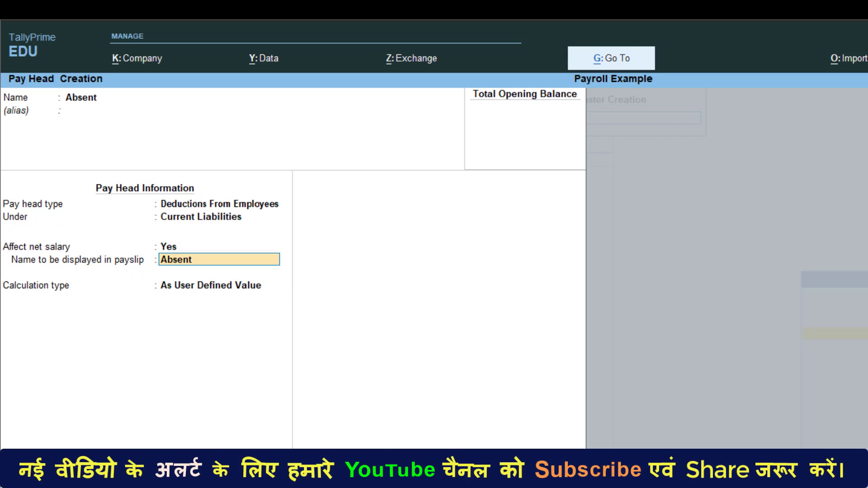
{"action": "key", "text": "Return"}
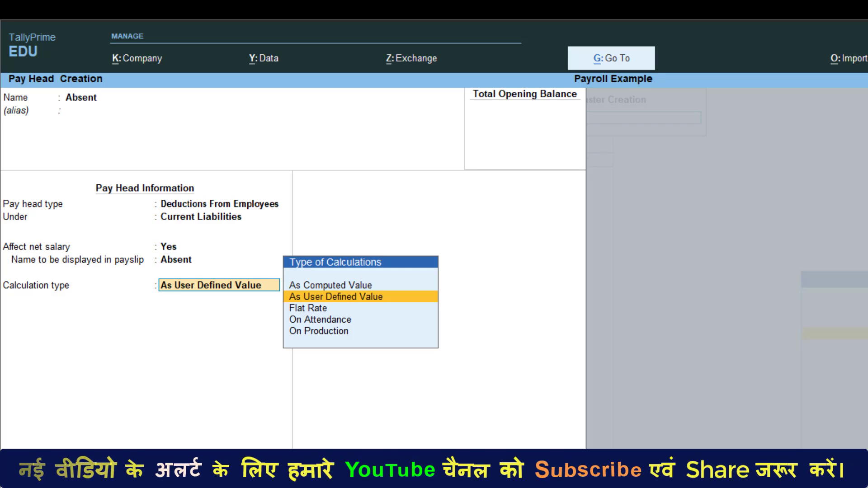
Set the Absent pay head's calculation type to On Attendance
{"action": "key", "text": "Down"}
{"action": "key", "text": "Down"}
{"action": "key", "text": "Down"}
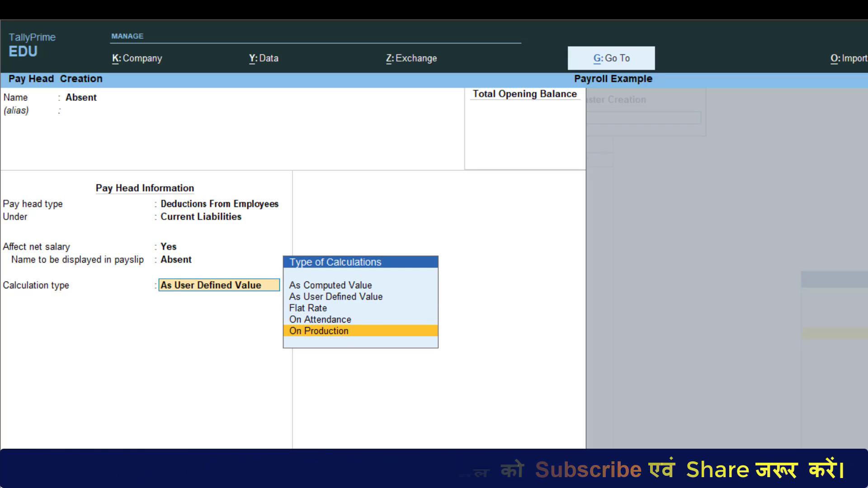
{"action": "key", "text": "Up"}
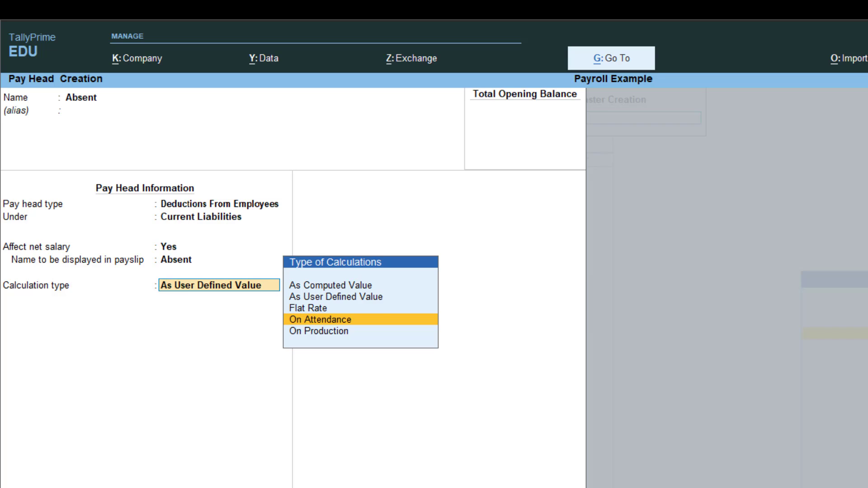
{"action": "key", "text": "Up"}
{"action": "key", "text": "Up"}
{"action": "key", "text": "Up"}
{"action": "key", "text": "Down"}
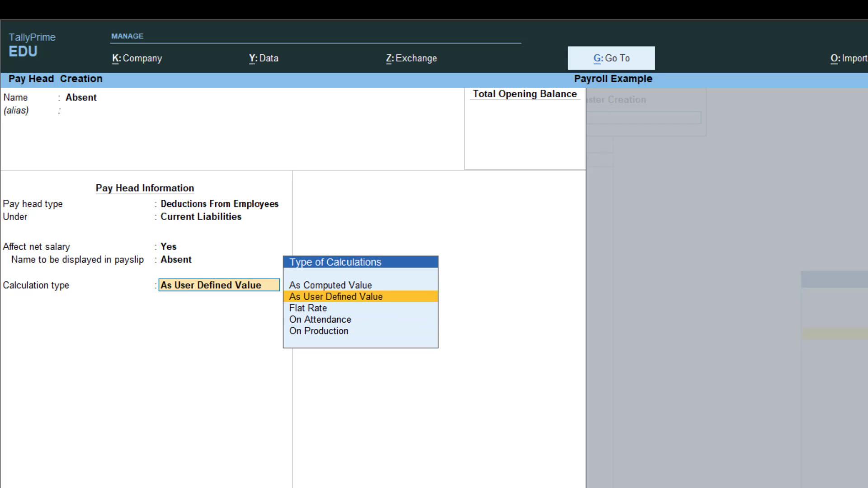
{"action": "key", "text": "Down"}
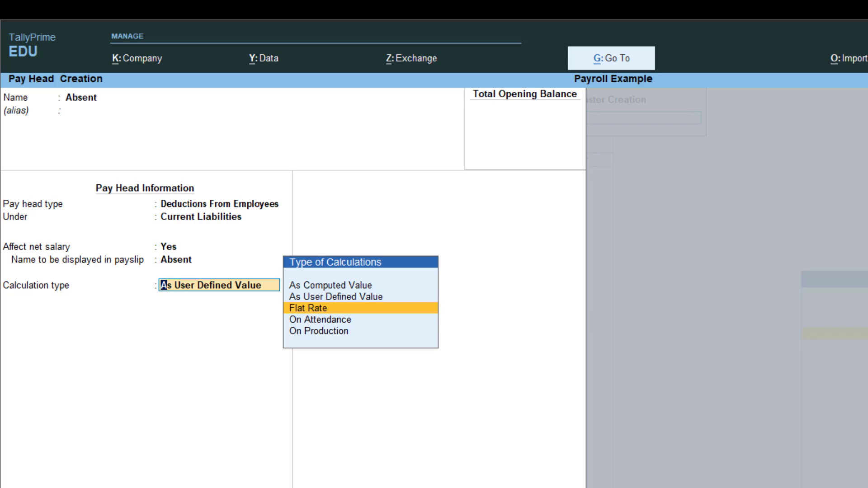
{"action": "key", "text": "Down"}
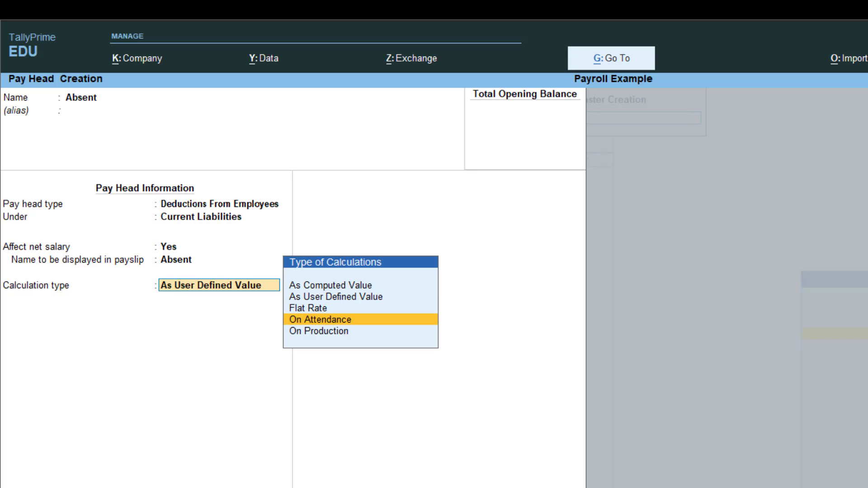
{"action": "key", "text": "Return"}
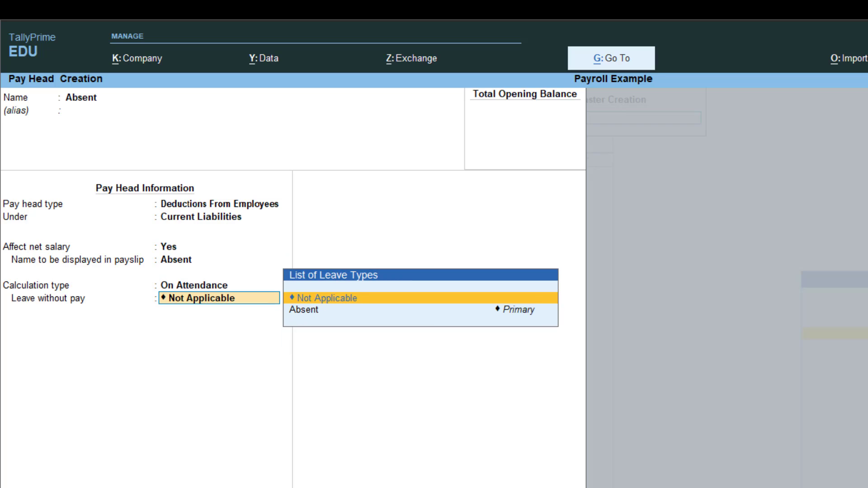
Use Absent as the leave without pay type with a Days calculation period, and save the pay head
{"action": "key", "text": "Down"}
{"action": "key", "text": "Return"}
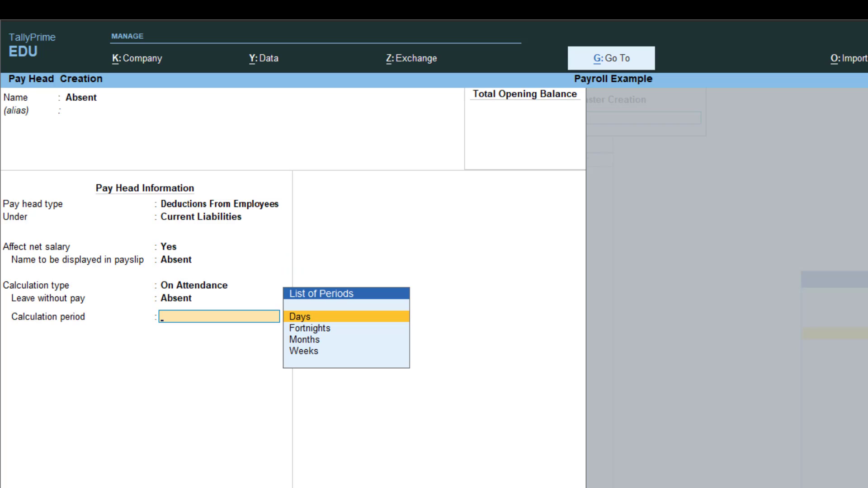
{"action": "key", "text": "Return"}
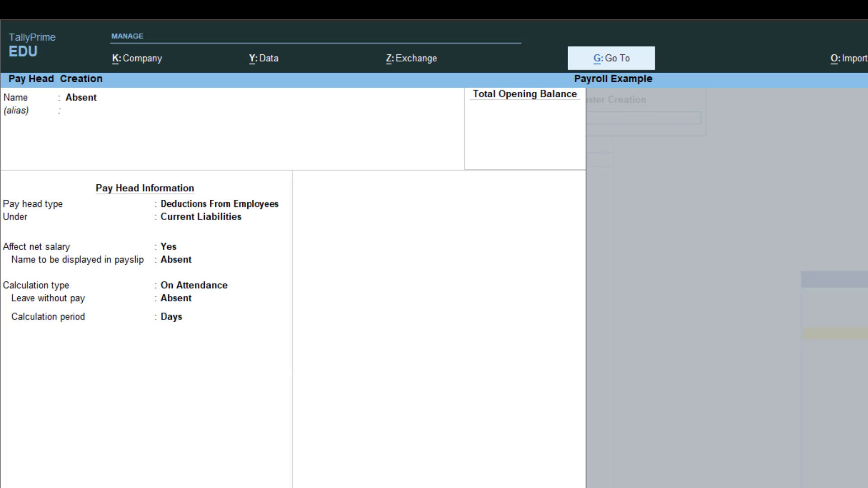
{"action": "key", "text": "ctrl+a"}
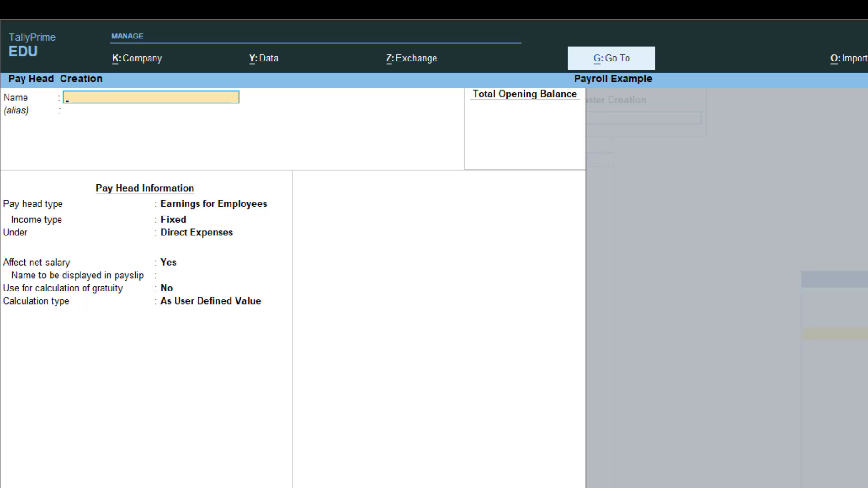
Start a pay head named Overtime as Earnings for Employees with Variable income type, under Direct Expenses, affecting net salary and not used for gratuity
{"action": "type", "text": "Overtime"}
{"action": "key", "text": "Return"}
{"action": "key", "text": "Return"}
{"action": "key", "text": "Return"}
{"action": "key", "text": "Down"}
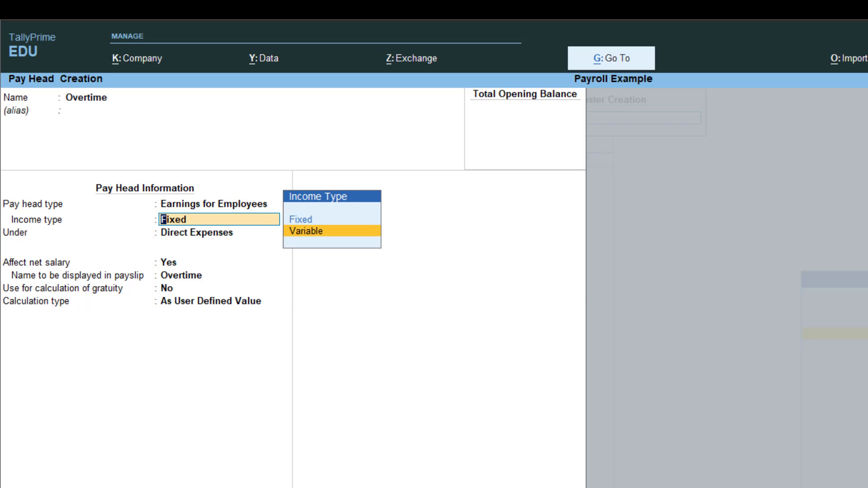
{"action": "key", "text": "Return"}
{"action": "key", "text": "Return"}
{"action": "key", "text": "Return"}
{"action": "key", "text": "Return"}
{"action": "key", "text": "Return"}
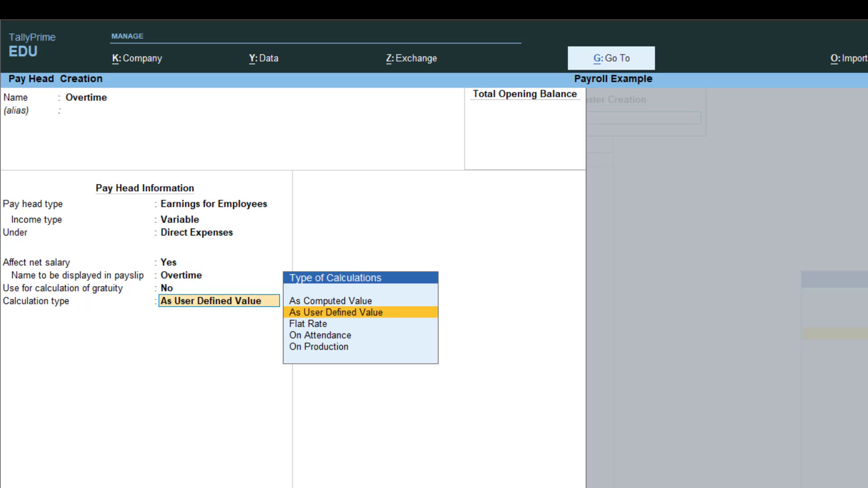
Set the Overtime pay head to On Production calculation with the Overtime production type, and save it
{"action": "key", "text": "Down"}
{"action": "key", "text": "Down"}
{"action": "key", "text": "Down"}
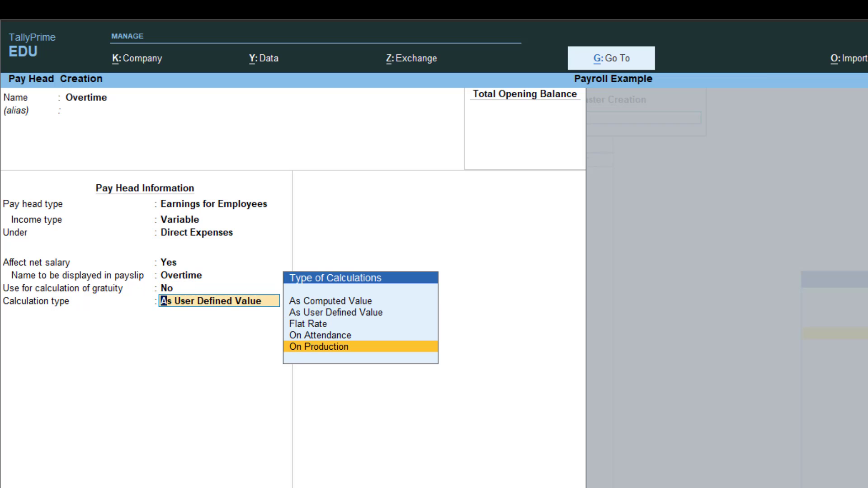
{"action": "key", "text": "Return"}
{"action": "key", "text": "Return"}
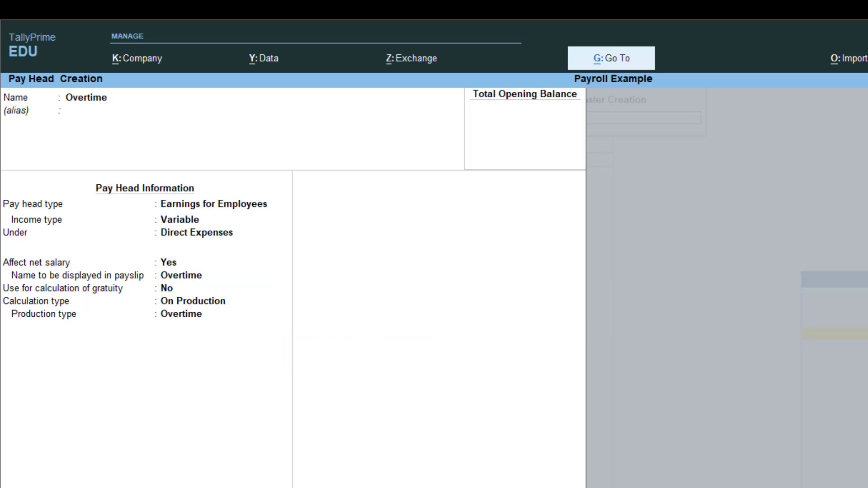
{"action": "key", "text": "Return"}
{"action": "key", "text": "Return"}
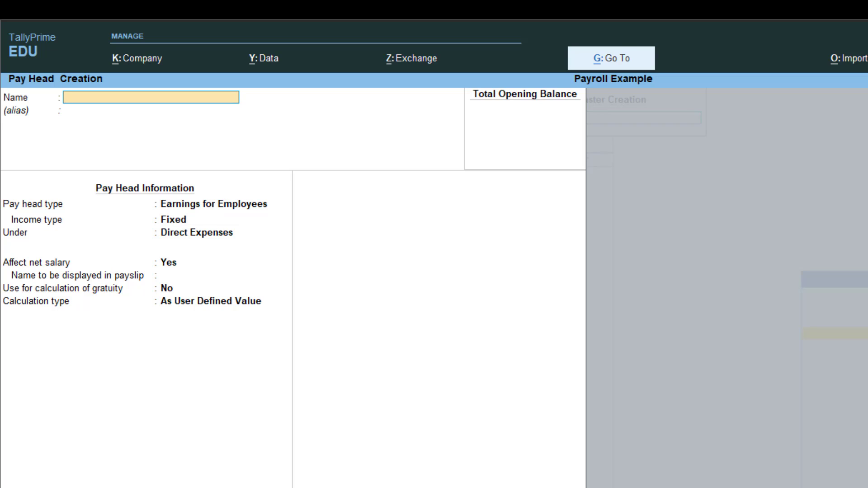
Create a pay head named Salary Payable with the pay head type Not Applicable, and save it
{"action": "type", "text": "Salary Payab;le"}
{"action": "key", "text": "Return"}
{"action": "key", "text": "Return"}
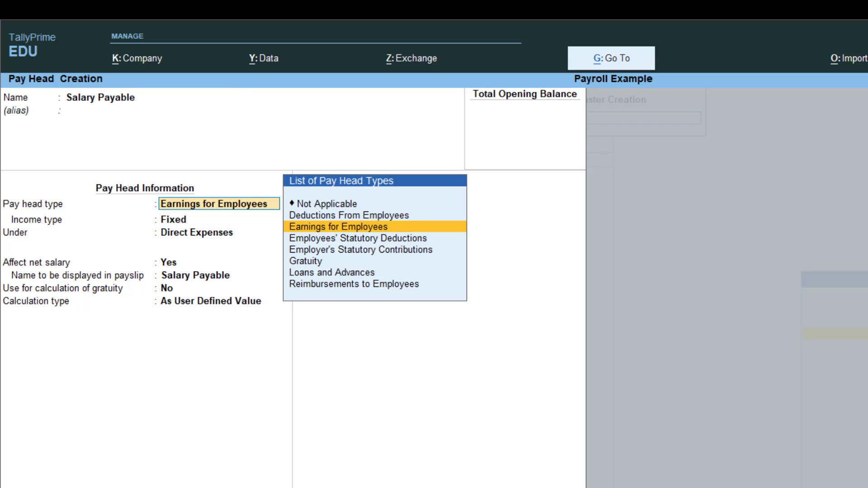
{"action": "key", "text": "Up"}
{"action": "key", "text": "Up"}
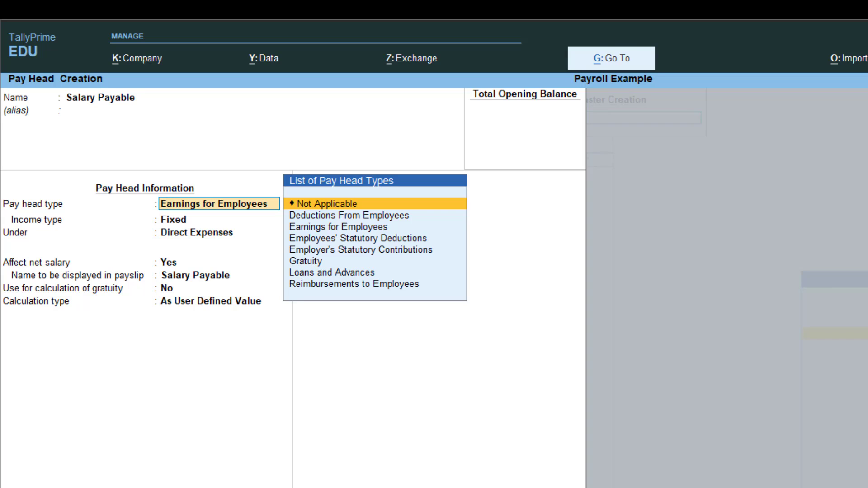
{"action": "key", "text": "Return"}
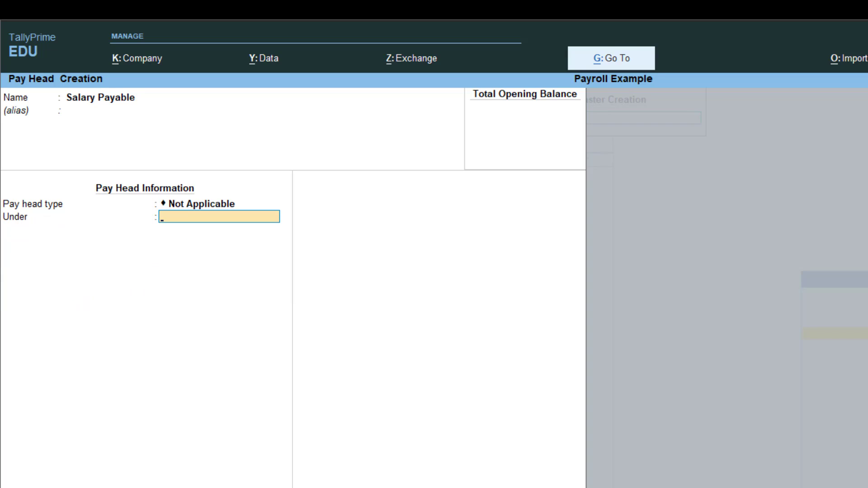
{"action": "key", "text": "Return"}
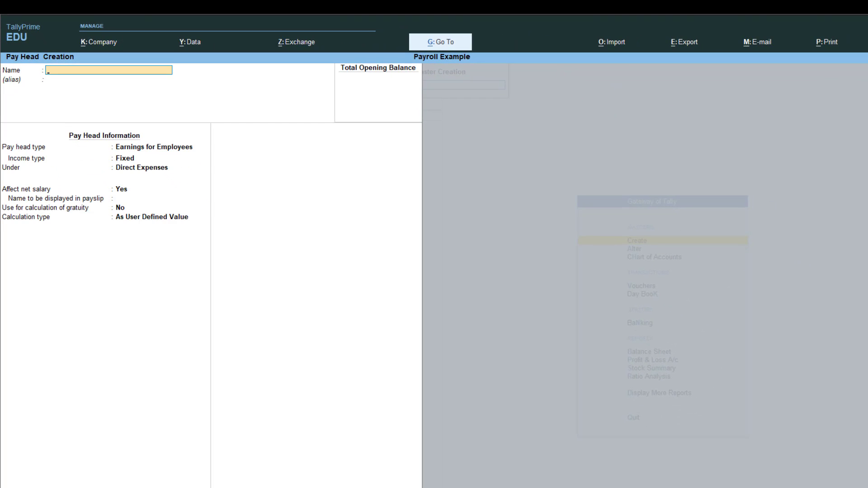
Leave pay head creation and open a new Employee master for creation
{"action": "key", "text": "Escape"}
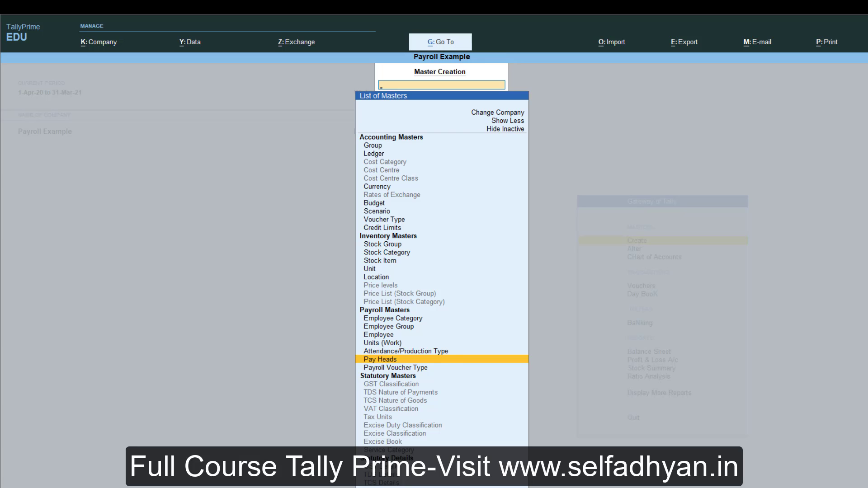
{"action": "key", "text": "Up"}
{"action": "key", "text": "Up"}
{"action": "key", "text": "Up"}
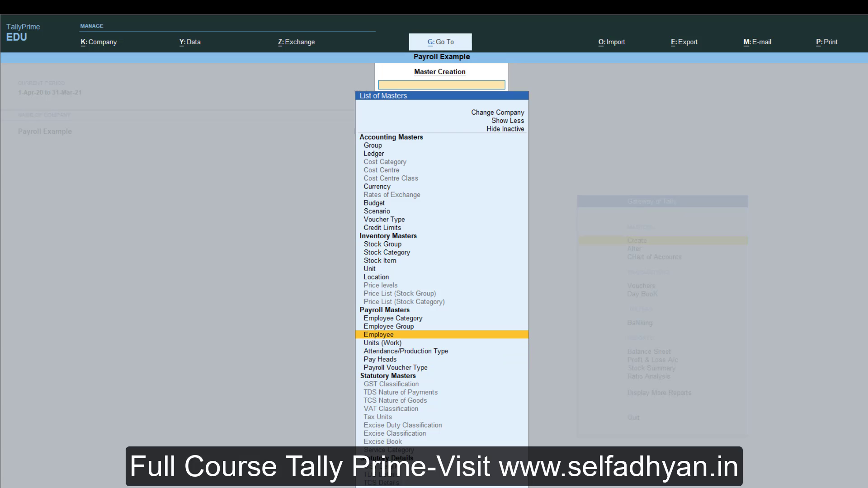
{"action": "key", "text": "Return"}
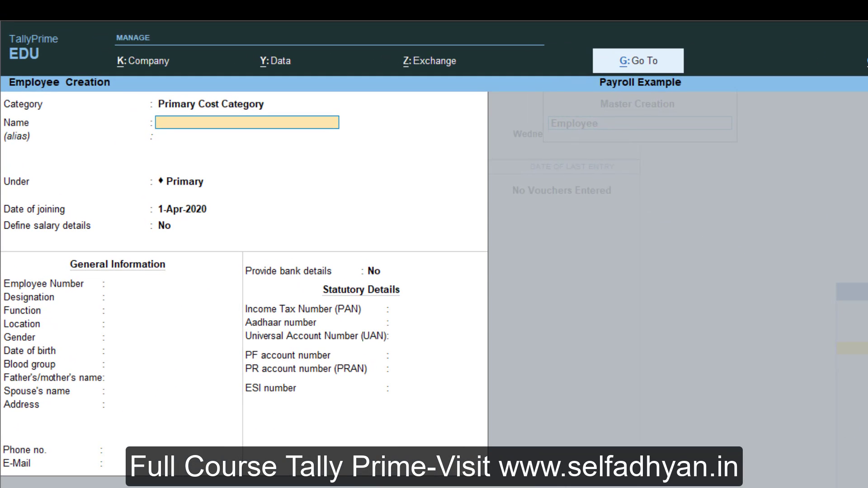
{"action": "key", "text": "BackSpace"}
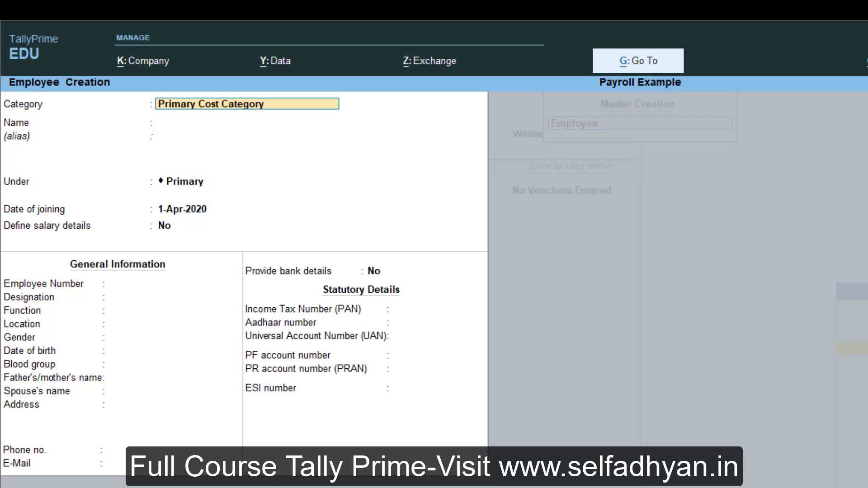
{"action": "key", "text": "BackSpace"}
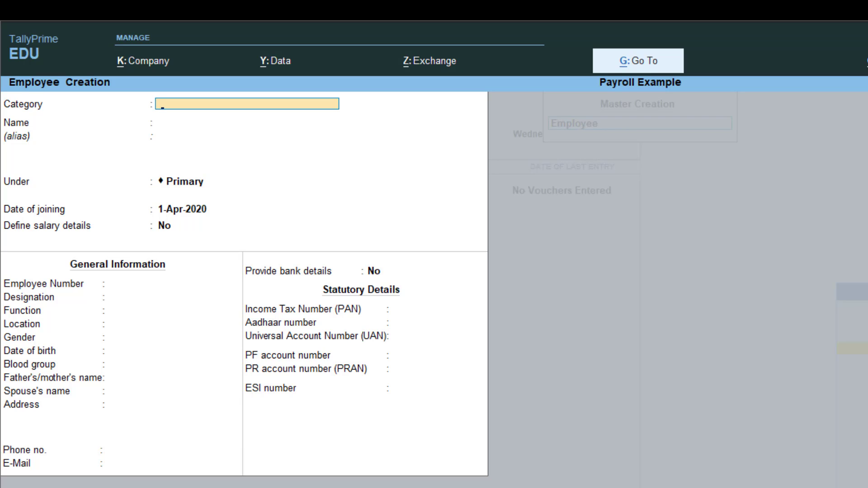
{"action": "key", "text": "Return"}
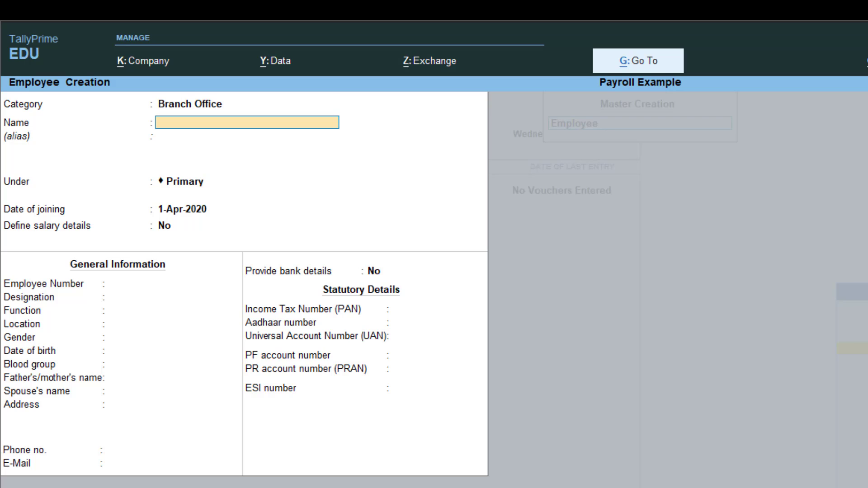
{"action": "type", "text": "Kamal"}
{"action": "key", "text": "Return"}
{"action": "key", "text": "Return"}
{"action": "key", "text": "BackSpace"}
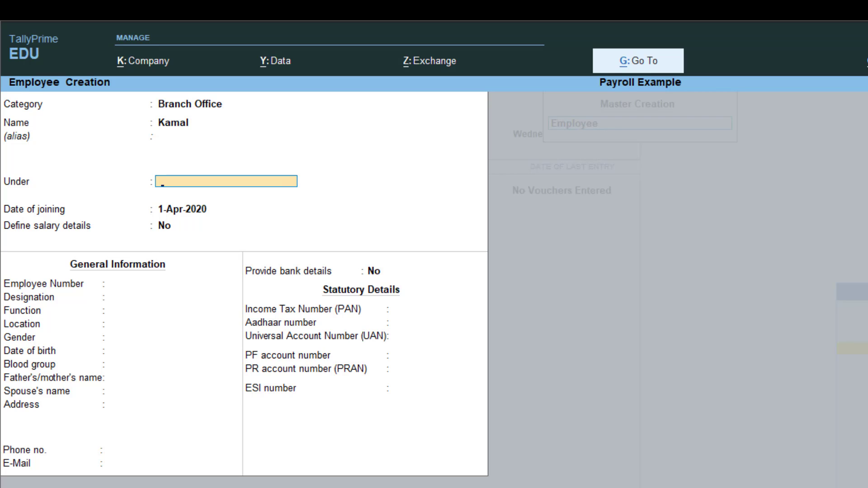
{"action": "key", "text": "Return"}
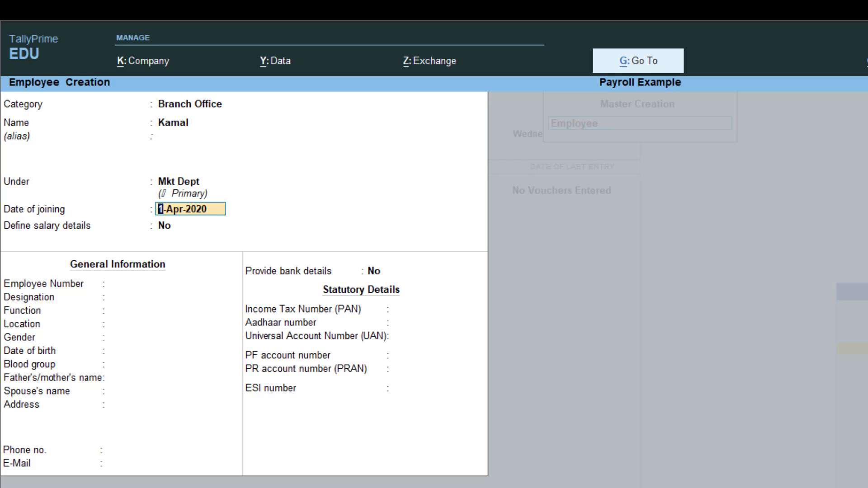
{"action": "key", "text": "Return"}
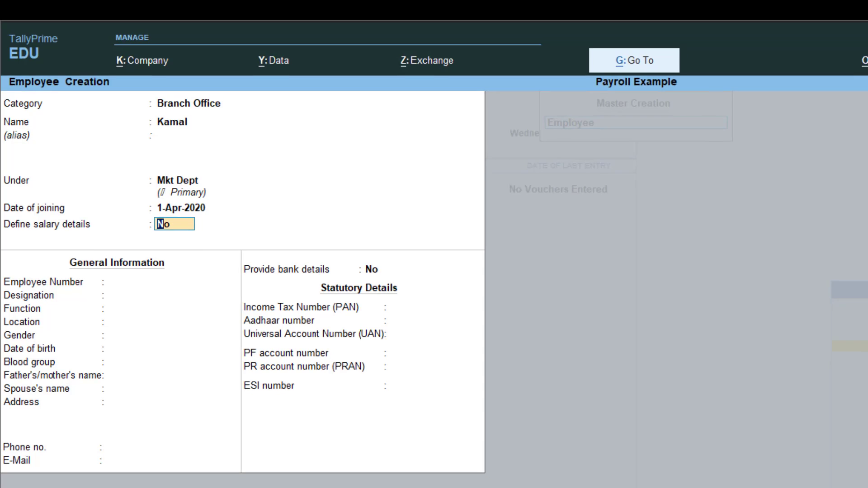
{"action": "key", "text": "Escape"}
{"action": "key", "text": "y"}
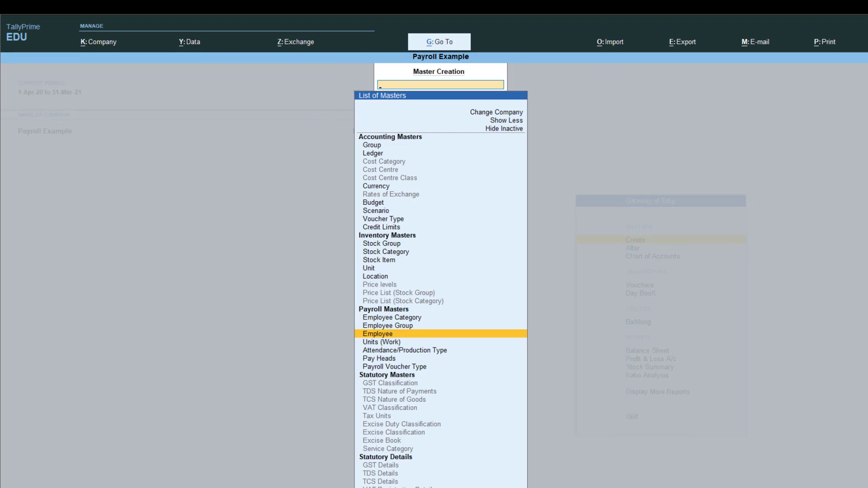
{"action": "key", "text": "Up"}
{"action": "key", "text": "Up"}
{"action": "key", "text": "Down"}
{"action": "key", "text": "Down"}
{"action": "key", "text": "Down"}
{"action": "key", "text": "Down"}
{"action": "key", "text": "Down"}
{"action": "key", "text": "Down"}
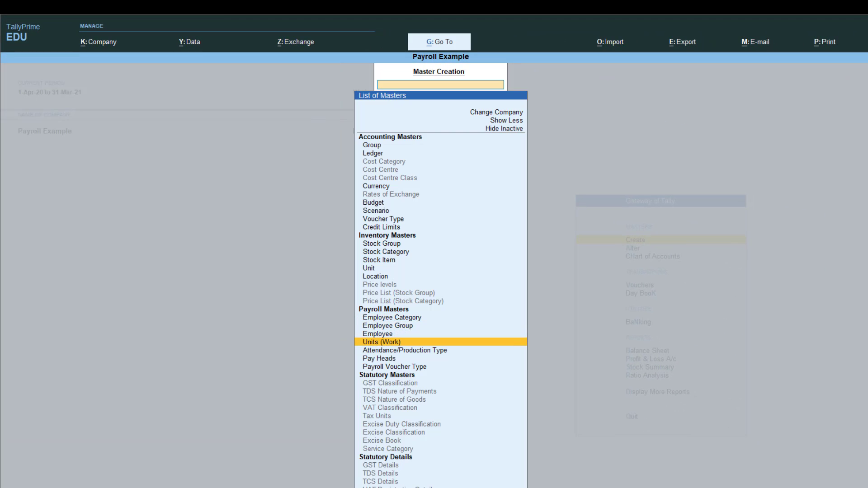
Open the salary definition of the Mkt Dept employee group for alteration and make it effective from 1-Apr-20
{"action": "key", "text": "Escape"}
{"action": "key", "text": "Down"}
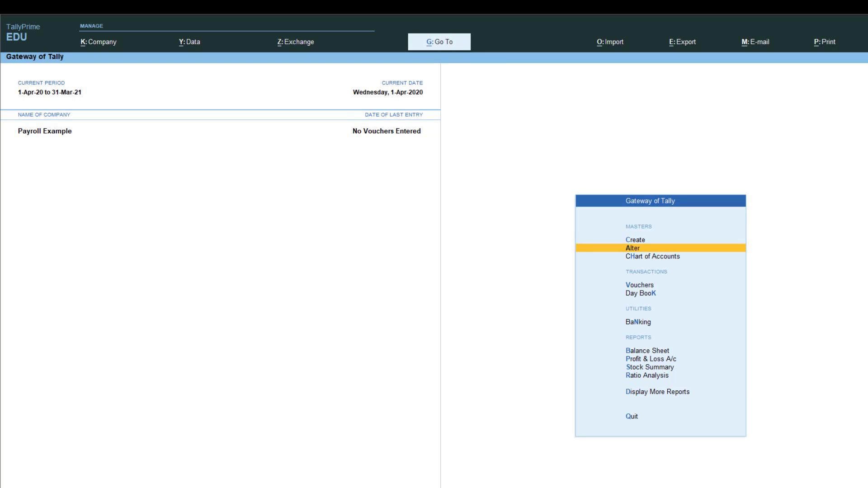
{"action": "key", "text": "Return"}
{"action": "key", "text": "Down"}
{"action": "key", "text": "Down"}
{"action": "key", "text": "Down"}
{"action": "key", "text": "Down"}
{"action": "key", "text": "Down"}
{"action": "key", "text": "Down"}
{"action": "key", "text": "Down"}
{"action": "key", "text": "Down"}
{"action": "key", "text": "Down"}
{"action": "key", "text": "Down"}
{"action": "key", "text": "Down"}
{"action": "key", "text": "Down"}
{"action": "key", "text": "Down"}
{"action": "key", "text": "Down"}
{"action": "key", "text": "Down"}
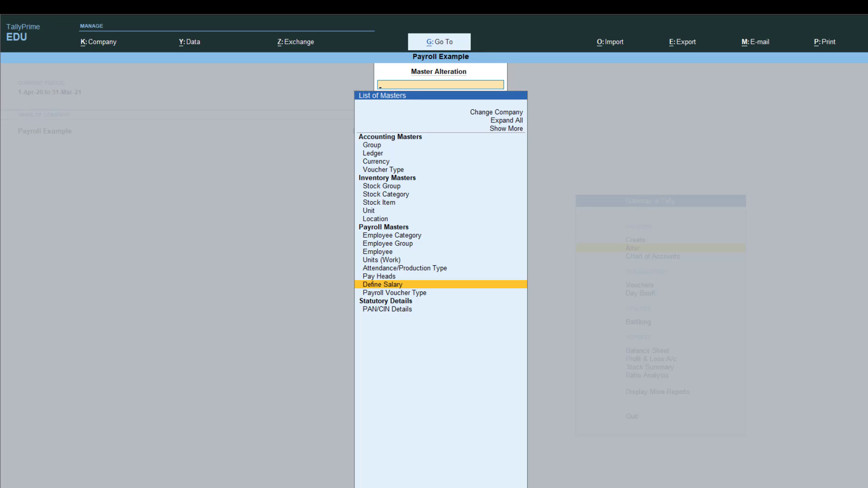
{"action": "key", "text": "Return"}
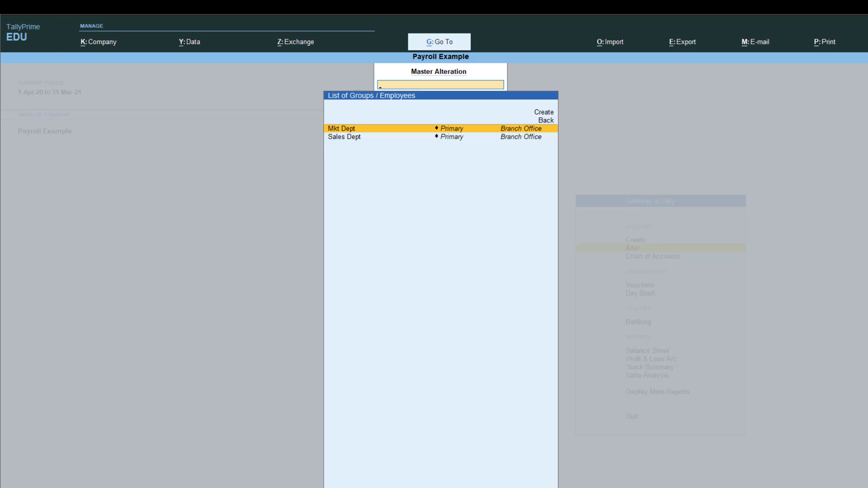
{"action": "key", "text": "Return"}
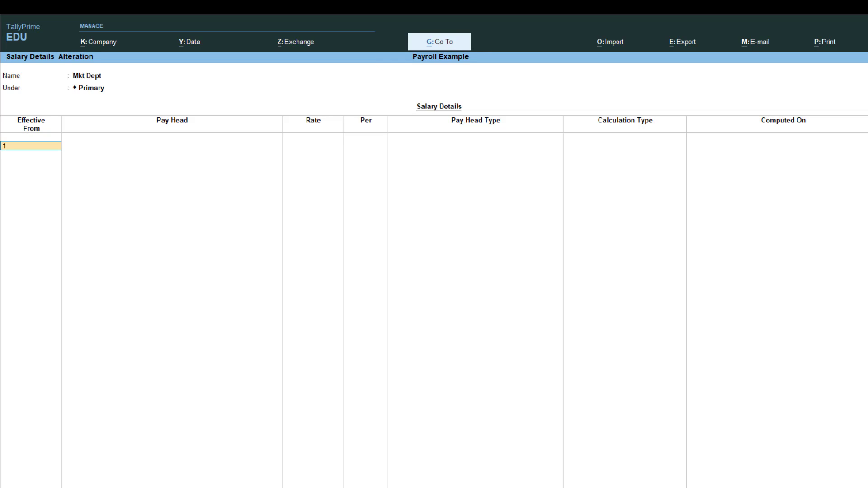
{"action": "type", "text": "1-4"}
{"action": "key", "text": "Return"}
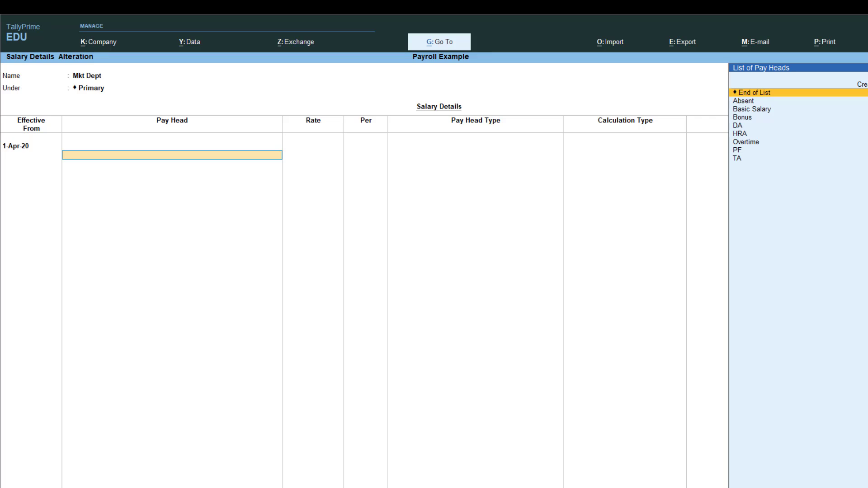
Add the Basic Salary pay head and the Bonus pay head at a rate of 1,500 to the Mkt Dept salary details
{"action": "key", "text": "Down"}
{"action": "key", "text": "Down"}
{"action": "key", "text": "Return"}
{"action": "key", "text": "Down"}
{"action": "key", "text": "Down"}
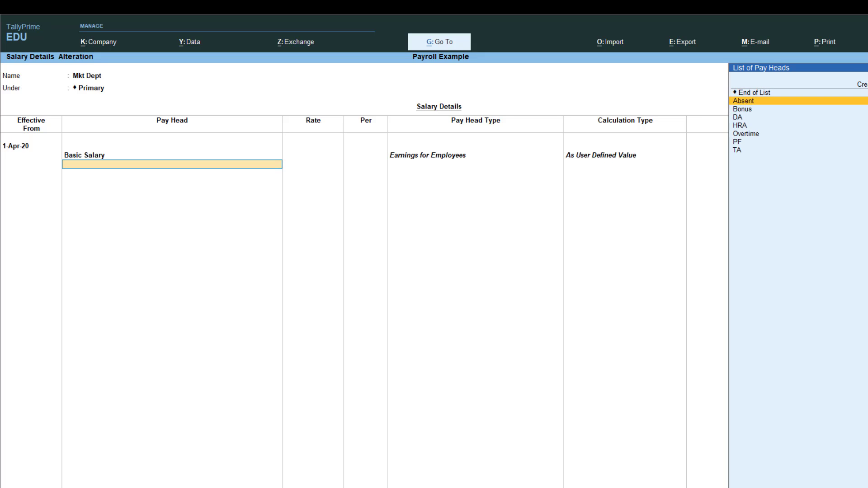
{"action": "key", "text": "Return"}
{"action": "type", "text": "1500"}
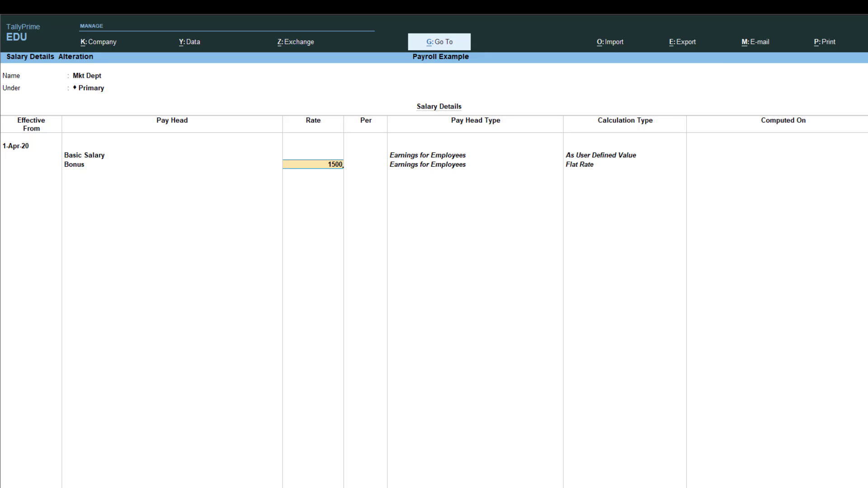
{"action": "key", "text": "Return"}
Add the Absent pay head to the Mkt Dept salary details at a rate of 400
{"action": "key", "text": "Down"}
{"action": "key", "text": "Return"}
{"action": "type", "text": "3"}
{"action": "key", "text": "BackSpace"}
{"action": "type", "text": "400"}
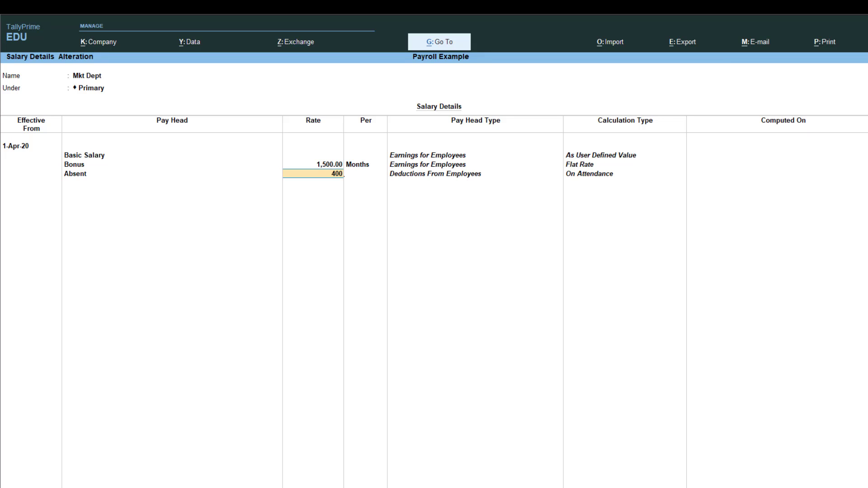
{"action": "key", "text": "Return"}
Add the DA and HRA pay heads, plus Overtime at a rate of 140, to the Mkt Dept salary details
{"action": "key", "text": "Down"}
{"action": "key", "text": "Return"}
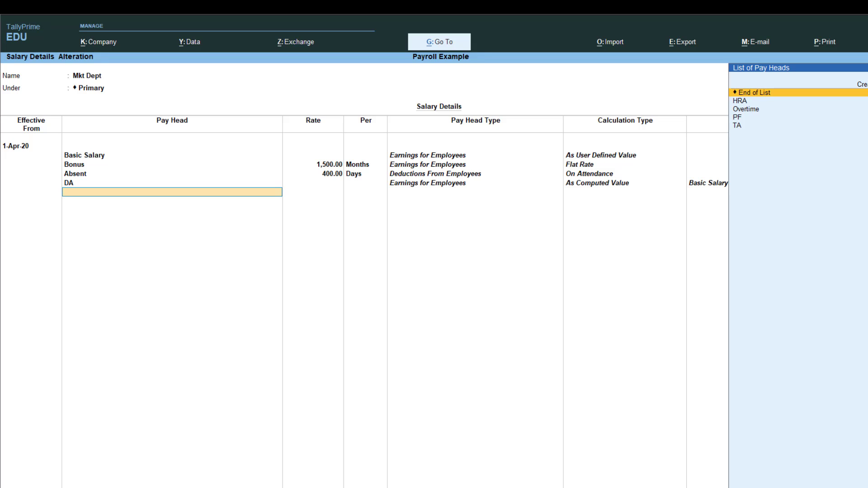
{"action": "key", "text": "Down"}
{"action": "key", "text": "Return"}
{"action": "key", "text": "Down"}
{"action": "key", "text": "Return"}
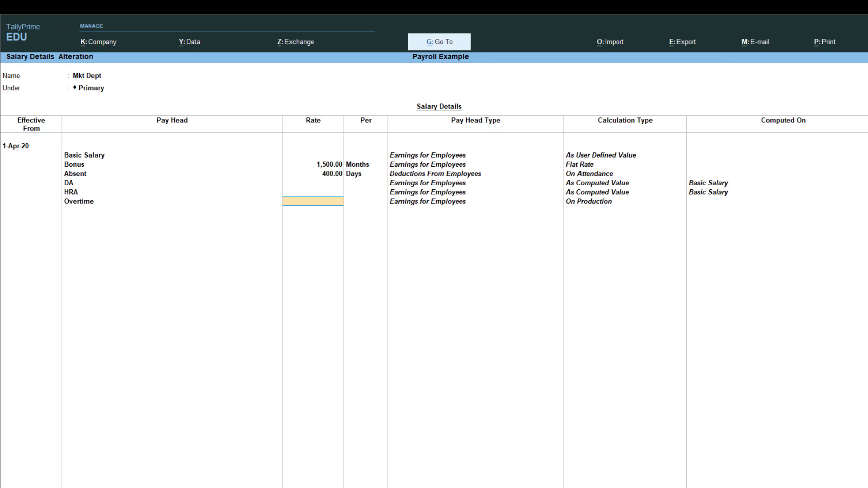
{"action": "type", "text": "140"}
{"action": "key", "text": "Return"}
{"action": "key", "text": "Return"}
Add the PF and TA pay heads to the Mkt Dept salary details, end the list and save
{"action": "key", "text": "Down"}
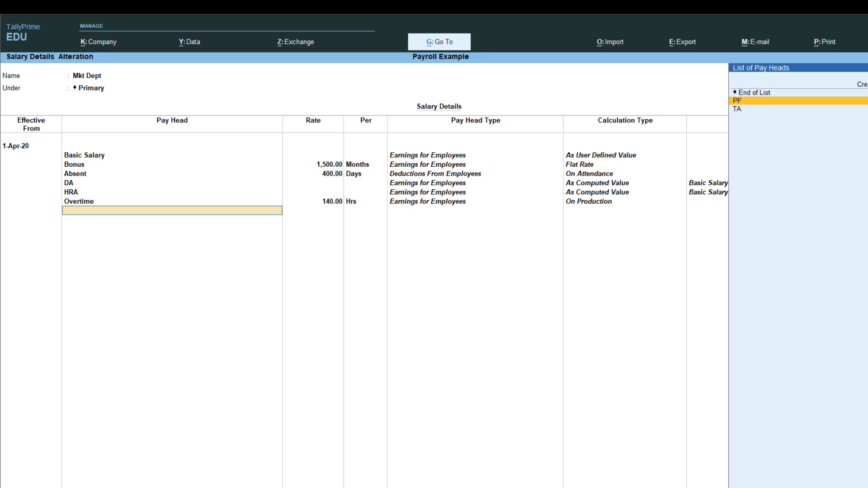
{"action": "key", "text": "Return"}
{"action": "key", "text": "Down"}
{"action": "key", "text": "Return"}
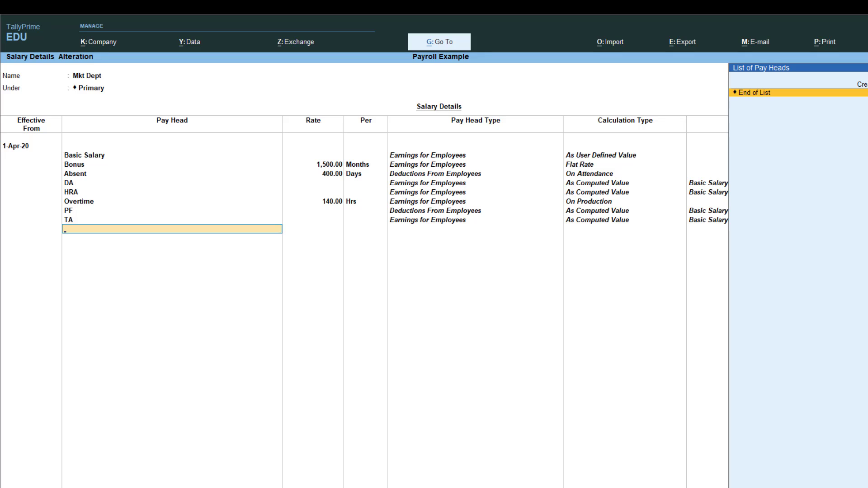
{"action": "key", "text": "Return"}
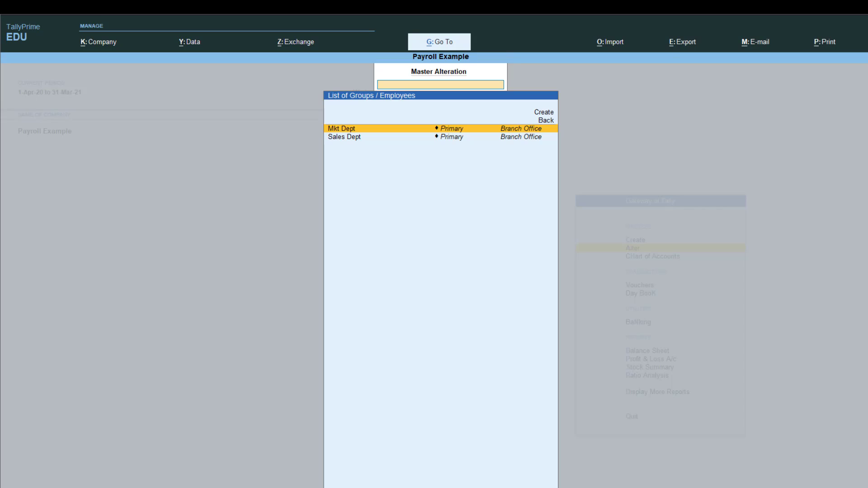
Define the Sales Dept group's salary from 1-Apr-20 by copying the pay heads from the Mkt Dept employee group
{"action": "key", "text": "Down"}
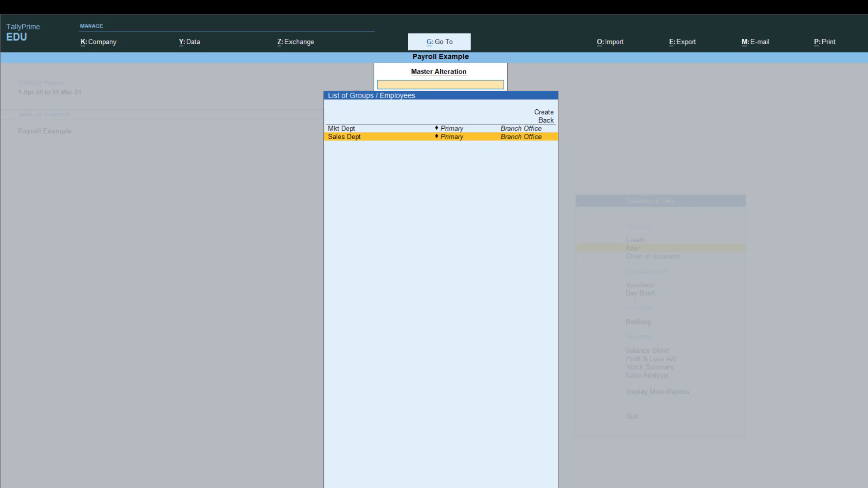
{"action": "key", "text": "Return"}
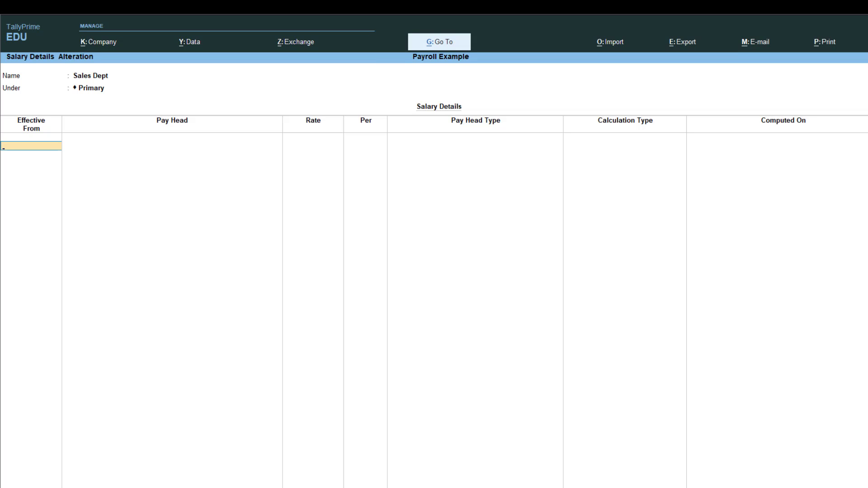
{"action": "type", "text": "1-4"}
{"action": "key", "text": "Return"}
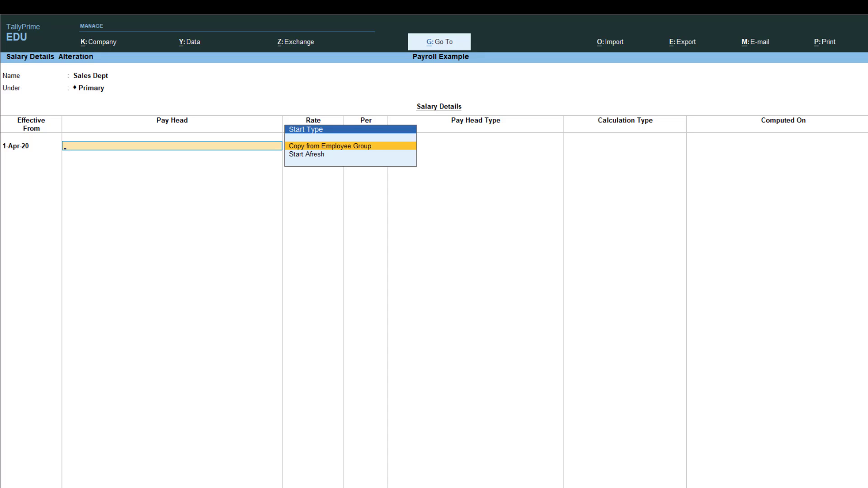
{"action": "key", "text": "Down"}
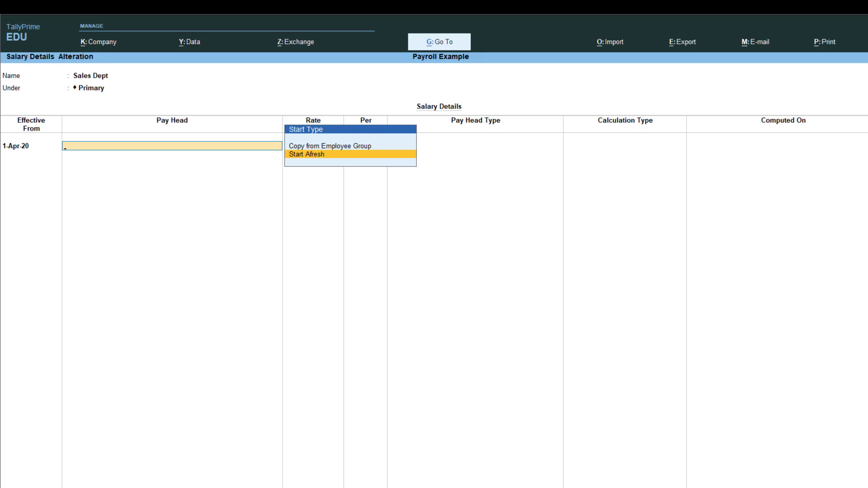
{"action": "key", "text": "Up"}
{"action": "key", "text": "Return"}
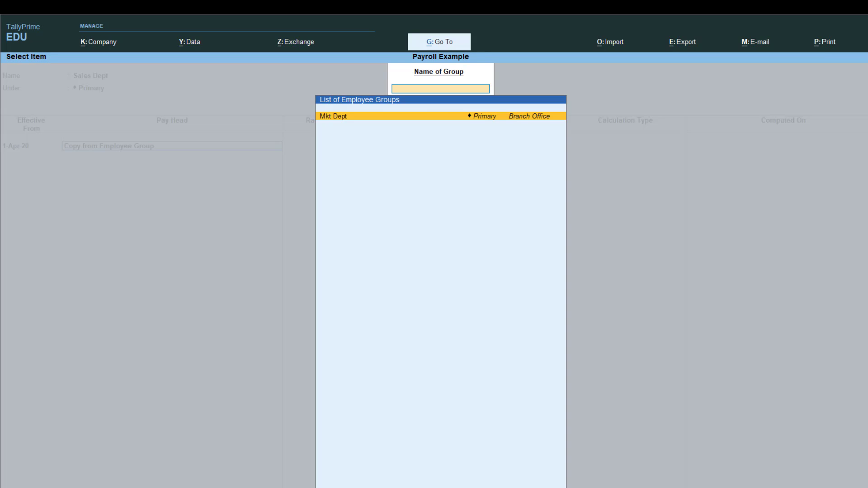
{"action": "key", "text": "Return"}
{"action": "key", "text": "Return"}
{"action": "key", "text": "Return"}
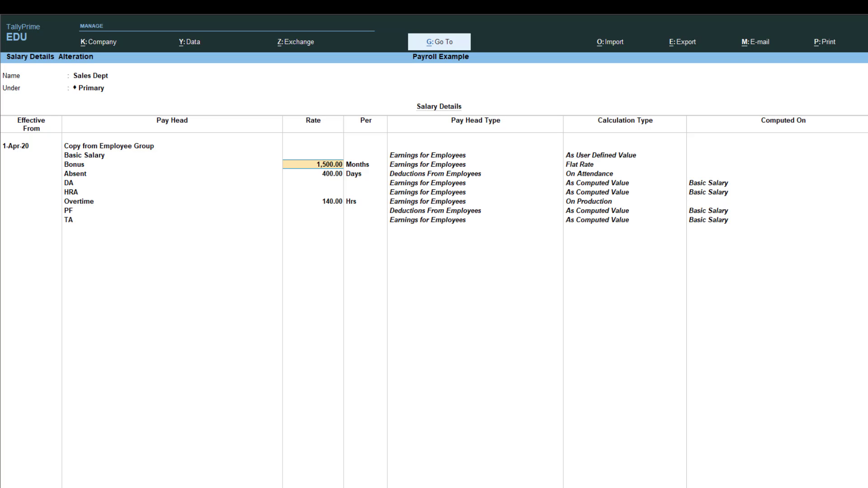
Set the Sales Dept rates to 2,000 for Bonus and 500 for Absent
{"action": "type", "text": "2000"}
{"action": "key", "text": "Return"}
{"action": "key", "text": "Return"}
{"action": "key", "text": "Return"}
{"action": "type", "text": "500"}
{"action": "key", "text": "Return"}
{"action": "key", "text": "Return"}
{"action": "key", "text": "Return"}
{"action": "key", "text": "Return"}
{"action": "key", "text": "Return"}
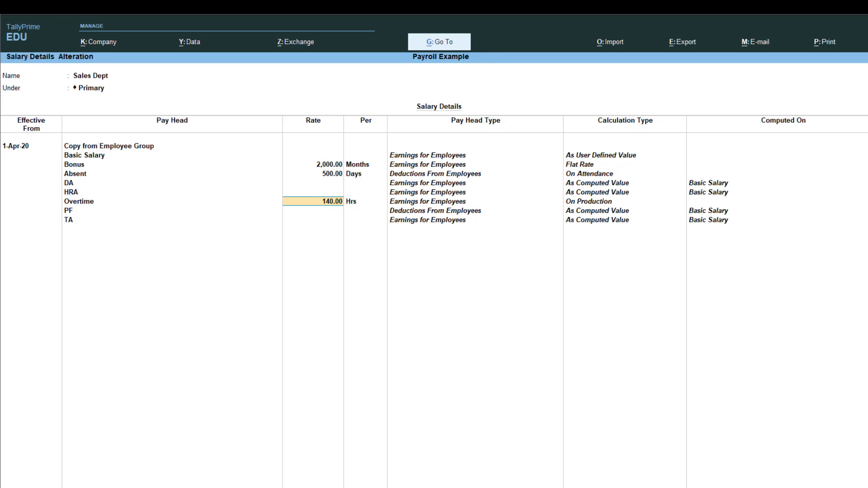
Set the Sales Dept Overtime rate to 100, save the salary details and leave the group list
{"action": "type", "text": "100"}
{"action": "key", "text": "Return"}
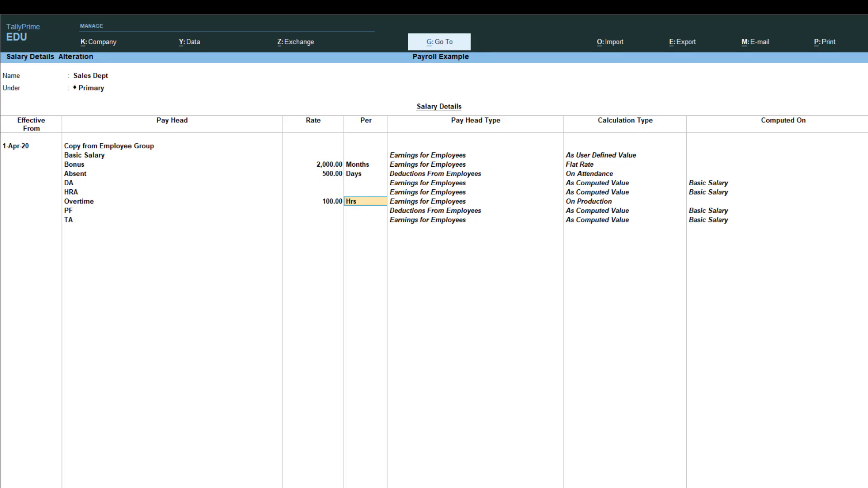
{"action": "key", "text": "Return"}
{"action": "key", "text": "Return"}
{"action": "key", "text": "Return"}
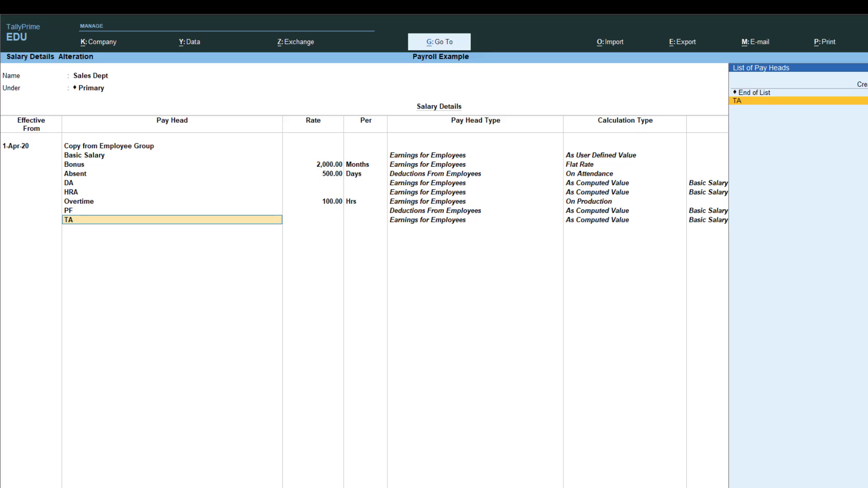
{"action": "key", "text": "Return"}
{"action": "key", "text": "Return"}
{"action": "key", "text": "Return"}
{"action": "key", "text": "Escape"}
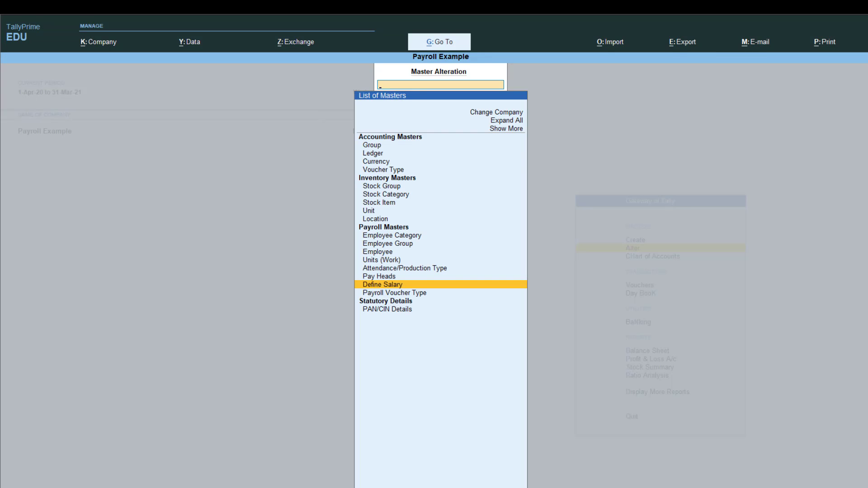
Start creating a new employee master in the Branch Office category
{"action": "key", "text": "Up"}
{"action": "key", "text": "Up"}
{"action": "key", "text": "Up"}
{"action": "key", "text": "Escape"}
{"action": "key", "text": "Up"}
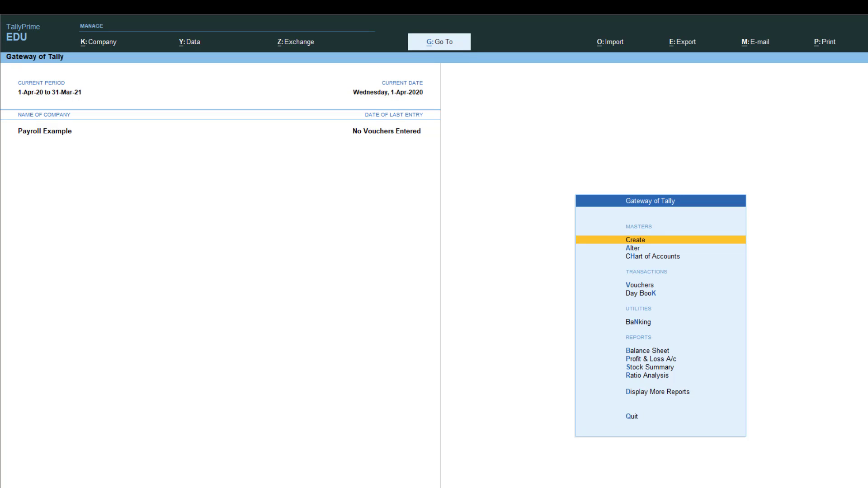
{"action": "key", "text": "Return"}
{"action": "key", "text": "Down"}
{"action": "key", "text": "Down"}
{"action": "key", "text": "Down"}
{"action": "key", "text": "Down"}
{"action": "key", "text": "Down"}
{"action": "key", "text": "Down"}
{"action": "key", "text": "Down"}
{"action": "key", "text": "Down"}
{"action": "key", "text": "Down"}
{"action": "key", "text": "Down"}
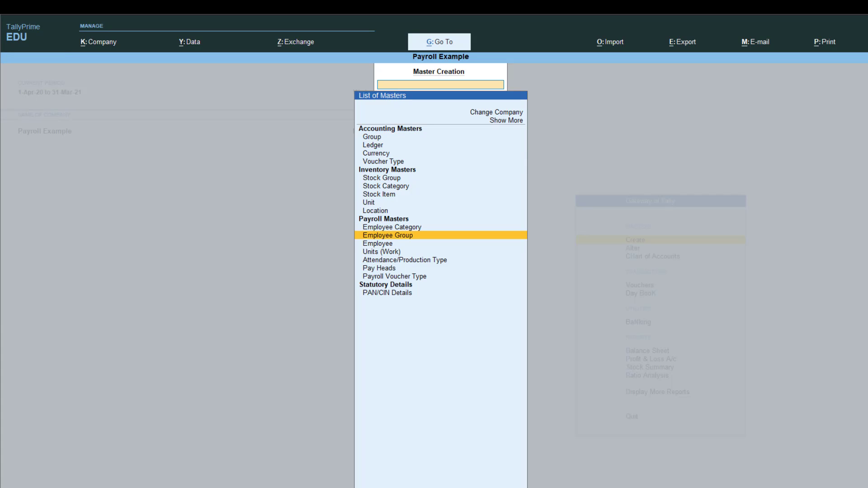
{"action": "key", "text": "Down"}
{"action": "key", "text": "Return"}
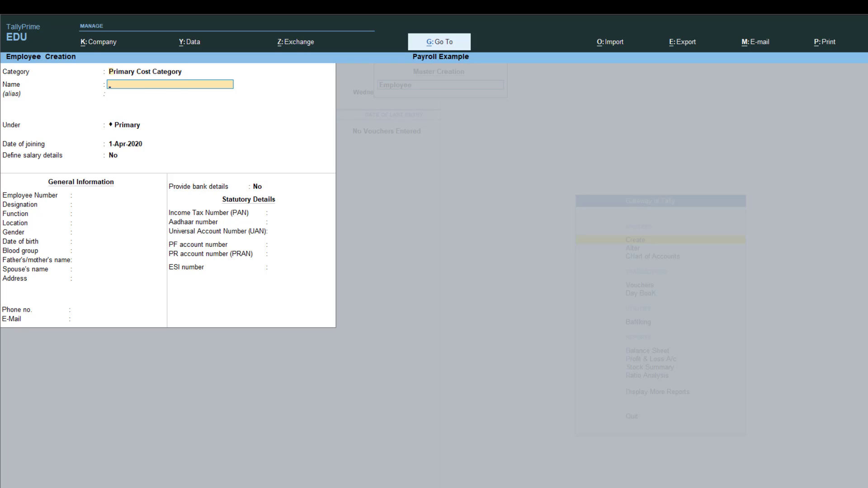
{"action": "key", "text": "BackSpace"}
{"action": "key", "text": "BackSpace"}
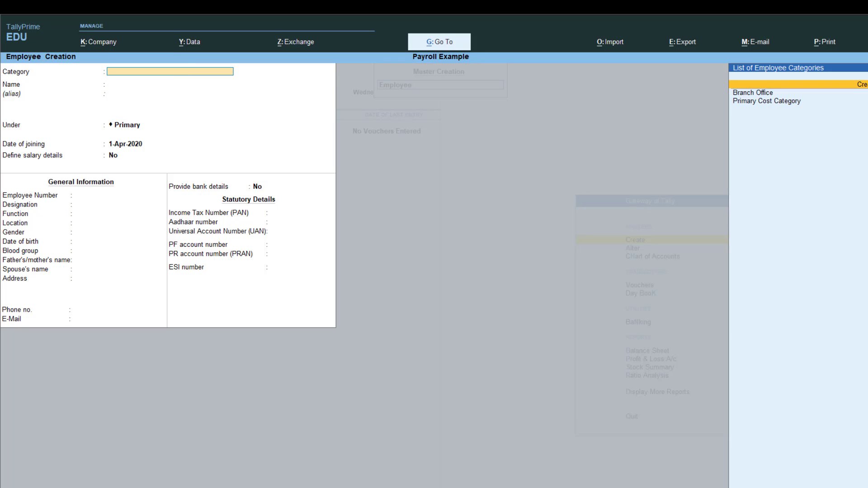
{"action": "key", "text": "Down"}
{"action": "key", "text": "Return"}
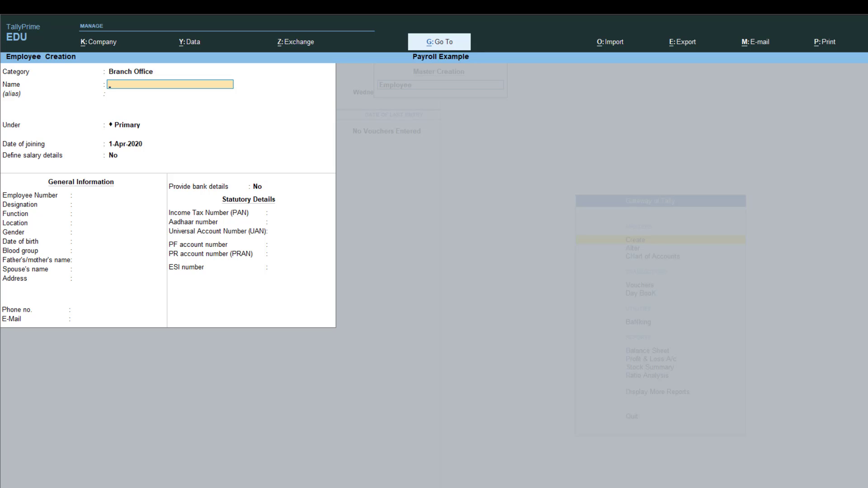
Enter the employee's name, place the employee under Mkt Dept and accept 1-Apr-2020 as the joining date
{"action": "type", "text": "Kam"}
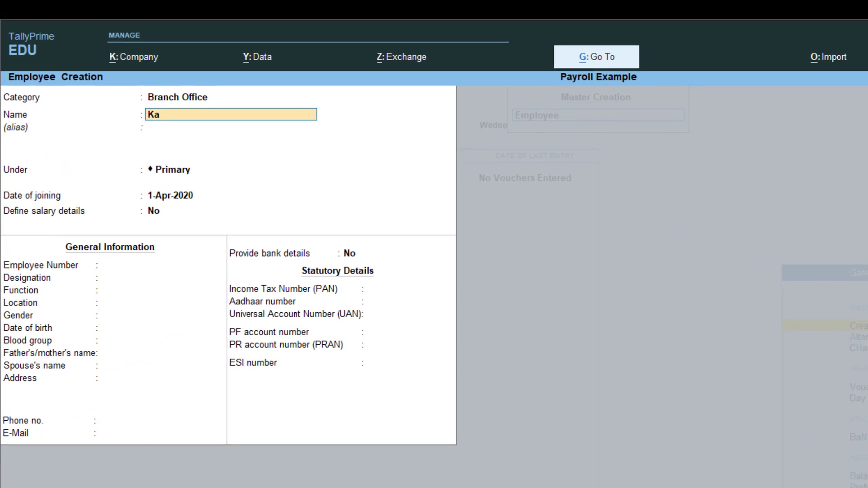
{"action": "type", "text": "al"}
{"action": "key", "text": "Return"}
{"action": "key", "text": "Return"}
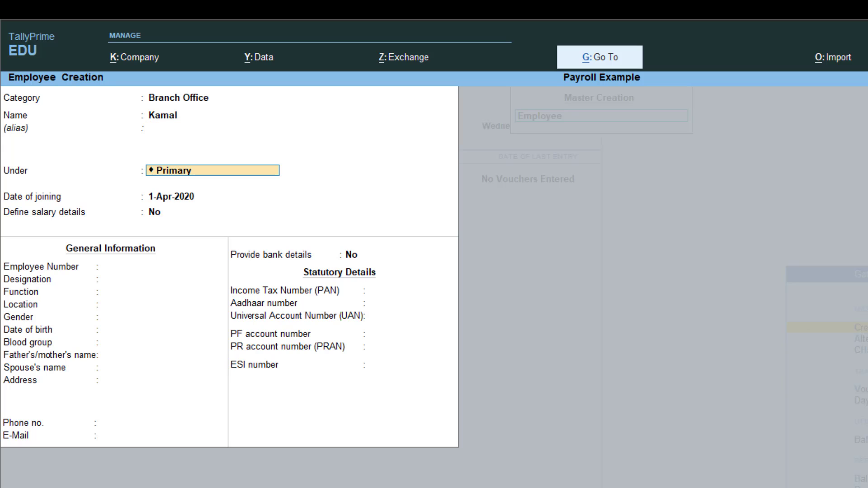
{"action": "key", "text": "BackSpace"}
{"action": "key", "text": "Return"}
{"action": "key", "text": "Return"}
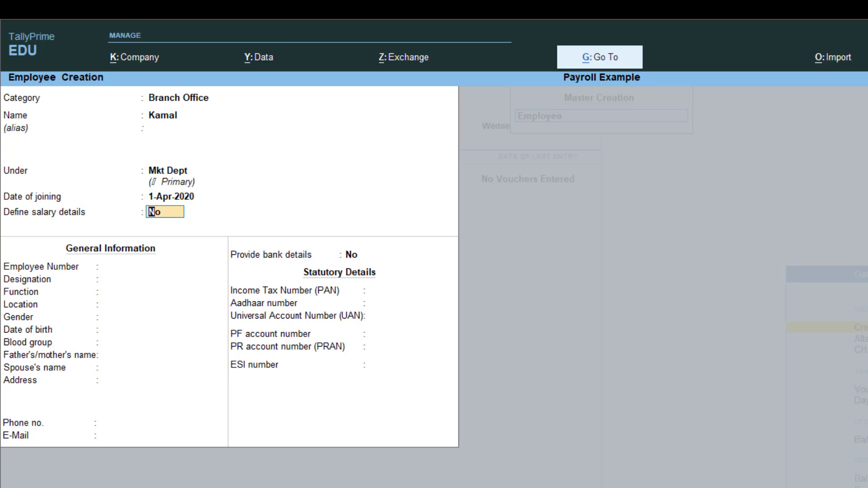
Define the Mkt Dept employee's salary details from 1-Apr-20 by copying from the employee group, and save them
{"action": "type", "text": "Yes"}
{"action": "key", "text": "Return"}
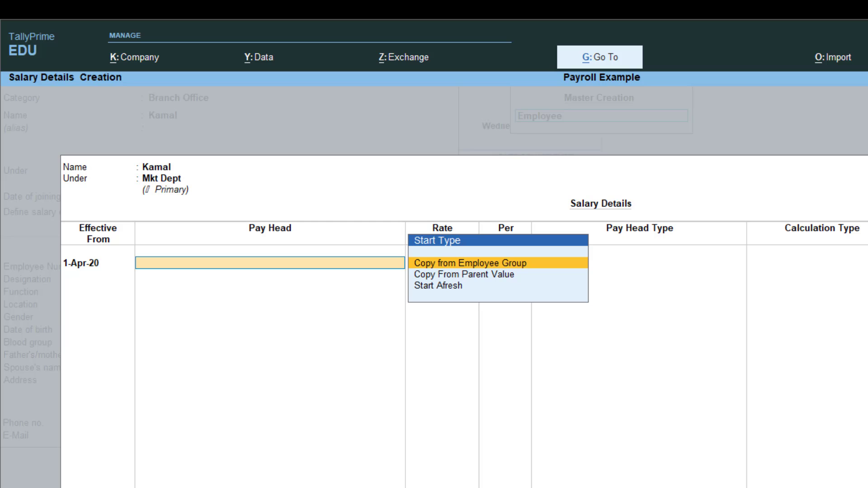
{"action": "key", "text": "Return"}
{"action": "key", "text": "Return"}
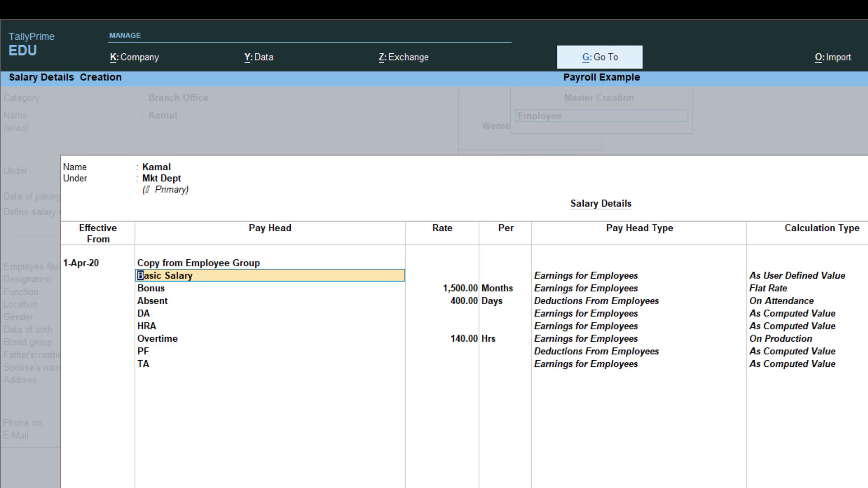
{"action": "key", "text": "ctrl+a"}
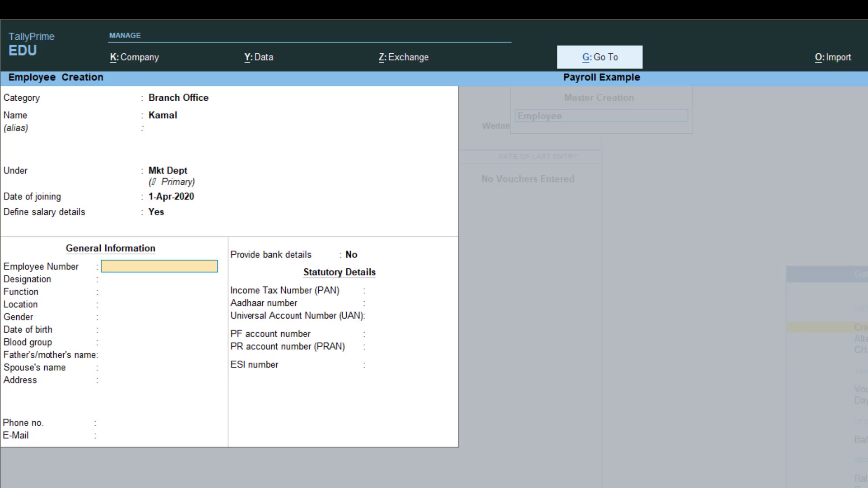
Fill in the employee number, designation Clerk, location Delhi and gender Male, then save the employee
{"action": "type", "text": "E01"}
{"action": "key", "text": "Return"}
{"action": "type", "text": "Clerk"}
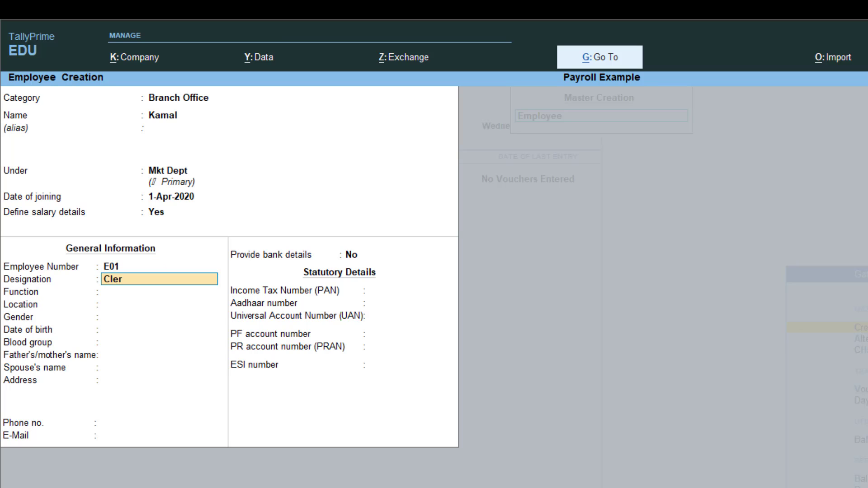
{"action": "key", "text": "Return"}
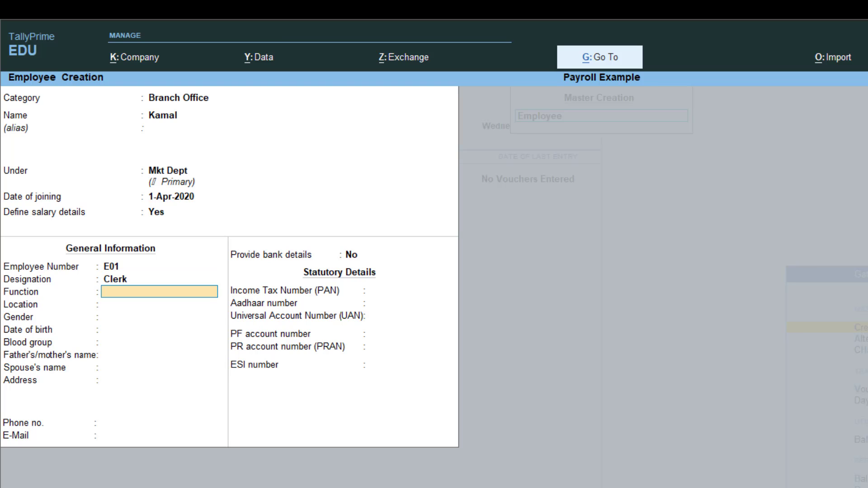
{"action": "key", "text": "Return"}
{"action": "type", "text": "Delh"}
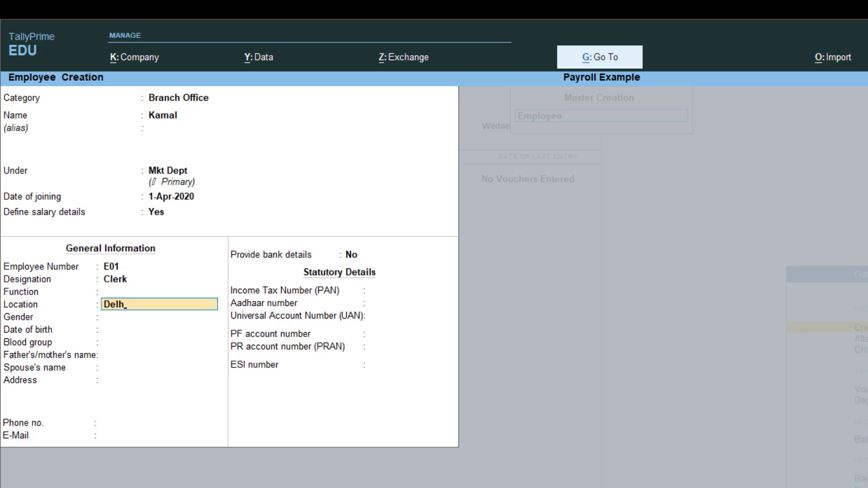
{"action": "type", "text": "i"}
{"action": "key", "text": "Return"}
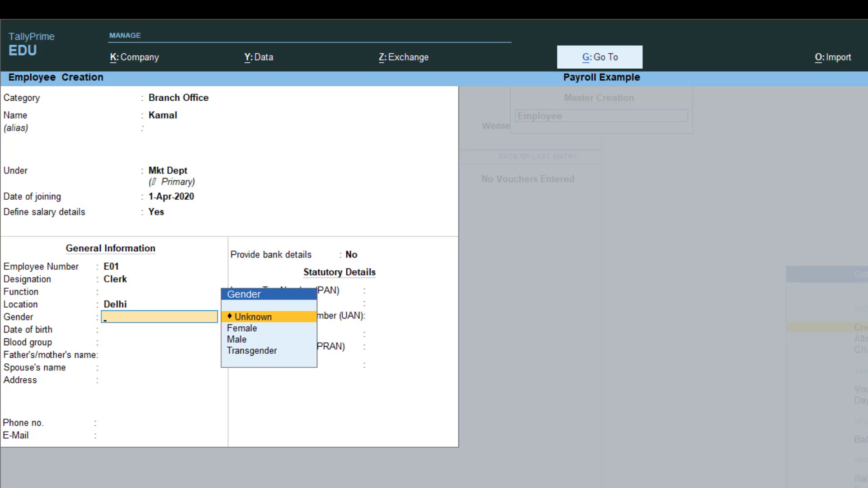
{"action": "key", "text": "Down"}
{"action": "key", "text": "Down"}
{"action": "key", "text": "Return"}
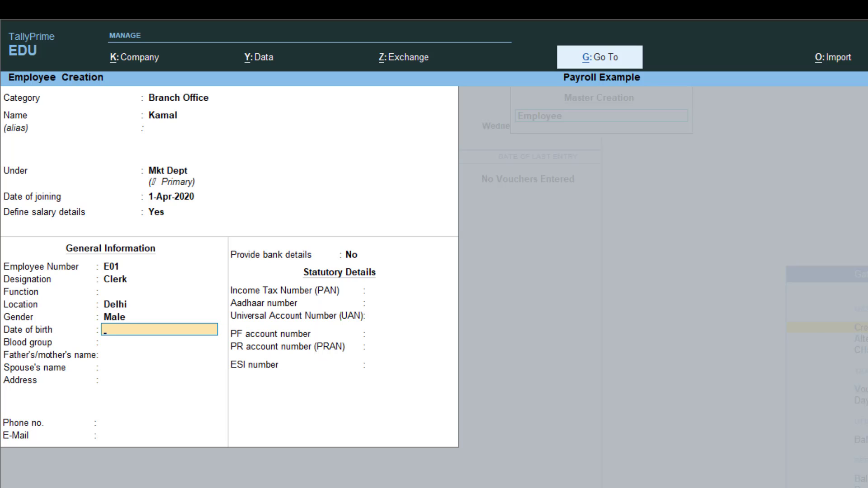
{"action": "key", "text": "ctrl+a"}
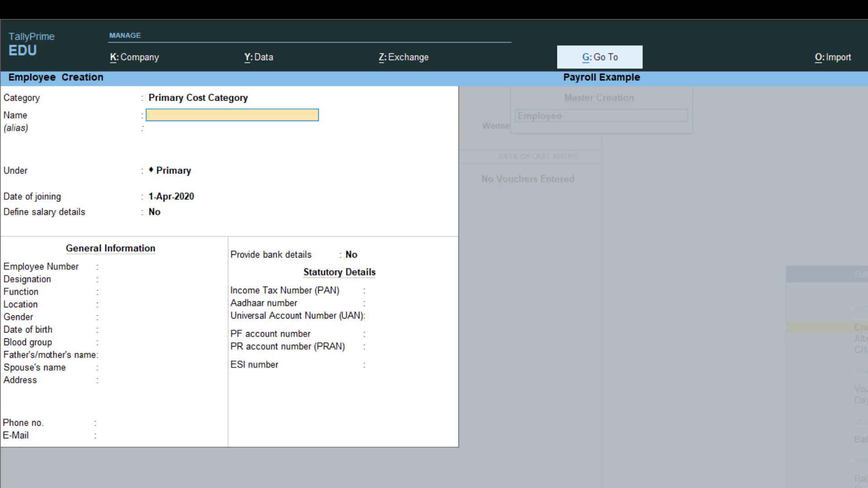
Start another Branch Office employee with the employee's name, under Sales Dept, joining on 1-Apr-2020
{"action": "key", "text": "Escape"}
{"action": "key", "text": "Escape"}
{"action": "key", "text": "Return"}
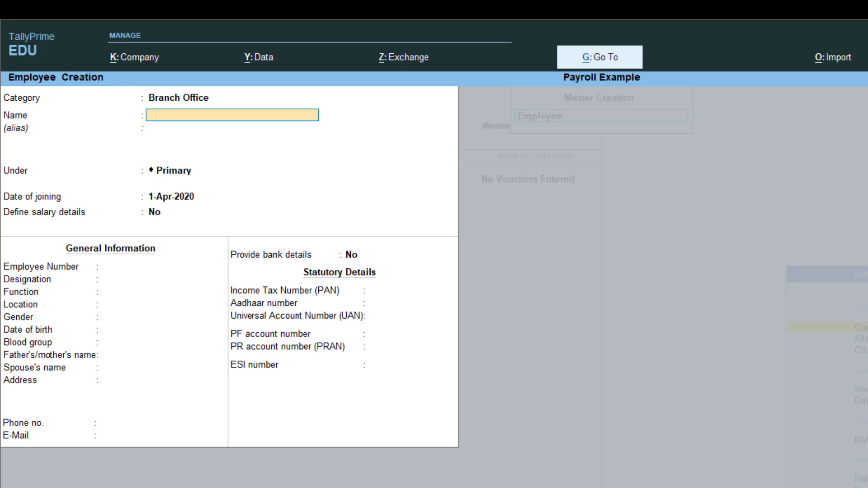
{"action": "type", "text": "Lalit"}
{"action": "key", "text": "Return"}
{"action": "key", "text": "Return"}
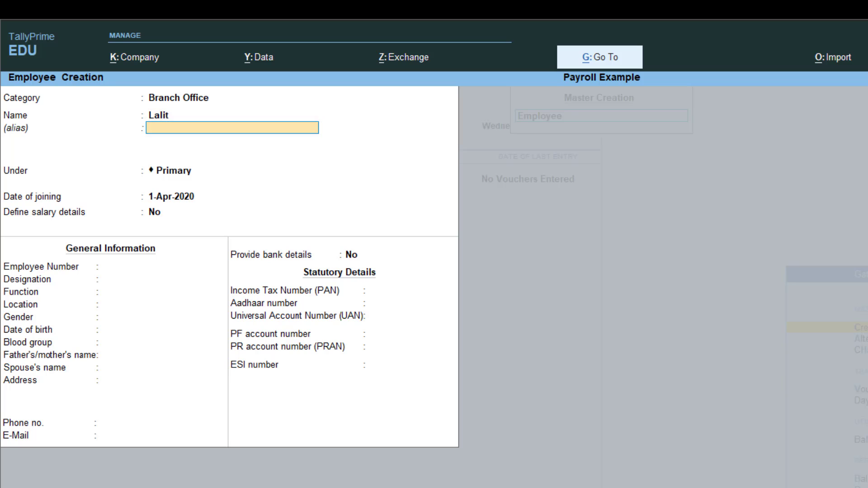
{"action": "key", "text": "BackSpace"}
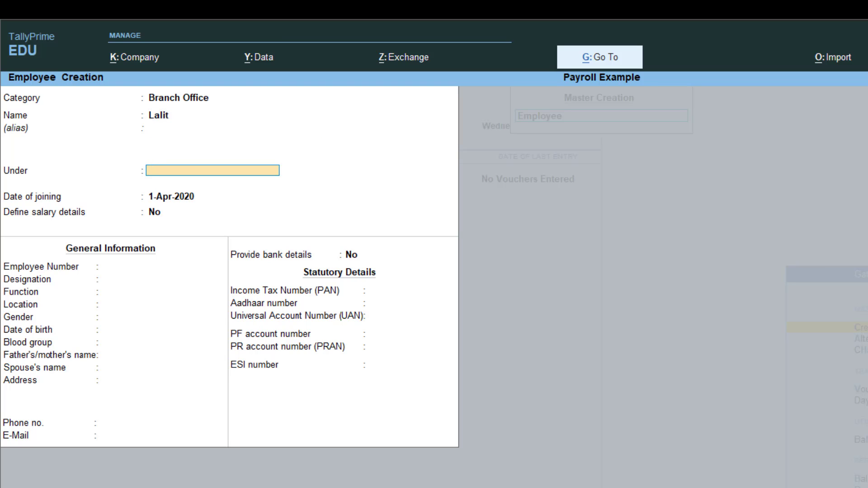
{"action": "key", "text": "Return"}
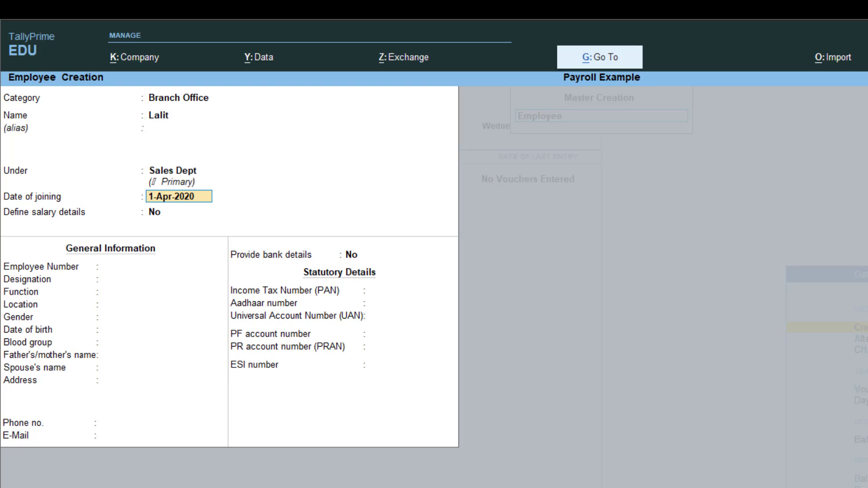
{"action": "key", "text": "Return"}
Define the Sales Dept employee's salary details from 1-Apr-20 by copying from the Sales Dept group, and save them
{"action": "type", "text": "y"}
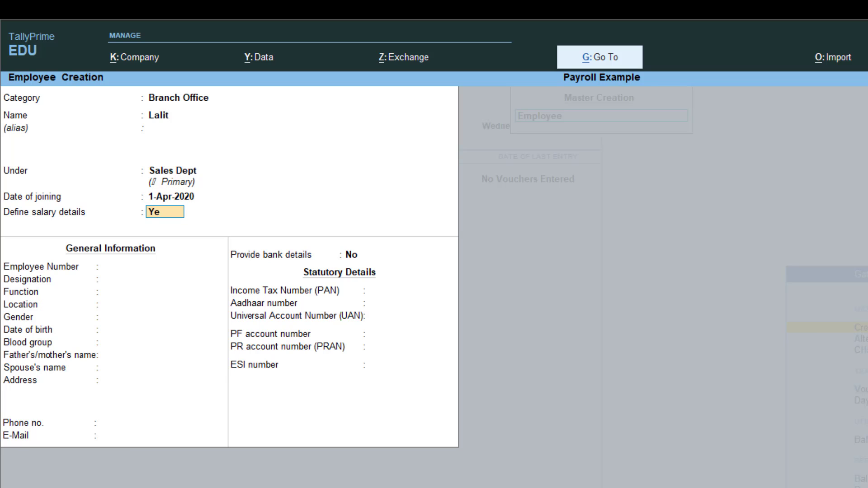
{"action": "key", "text": "Return"}
{"action": "key", "text": "Return"}
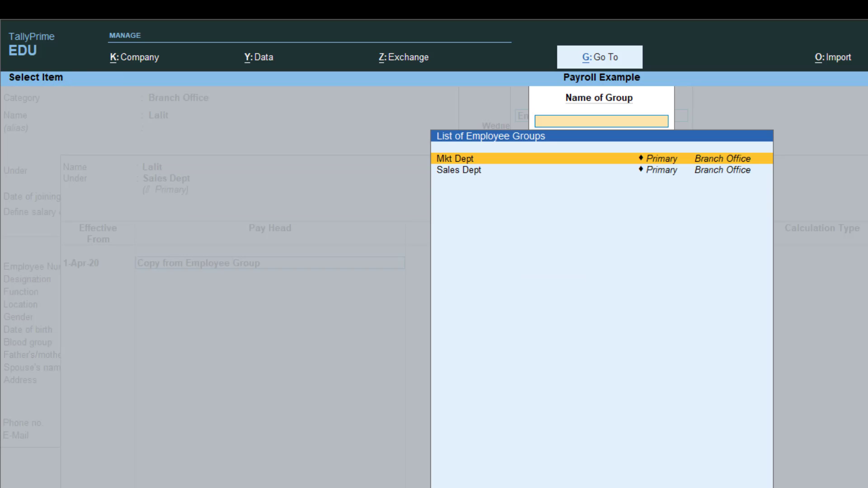
{"action": "key", "text": "Down"}
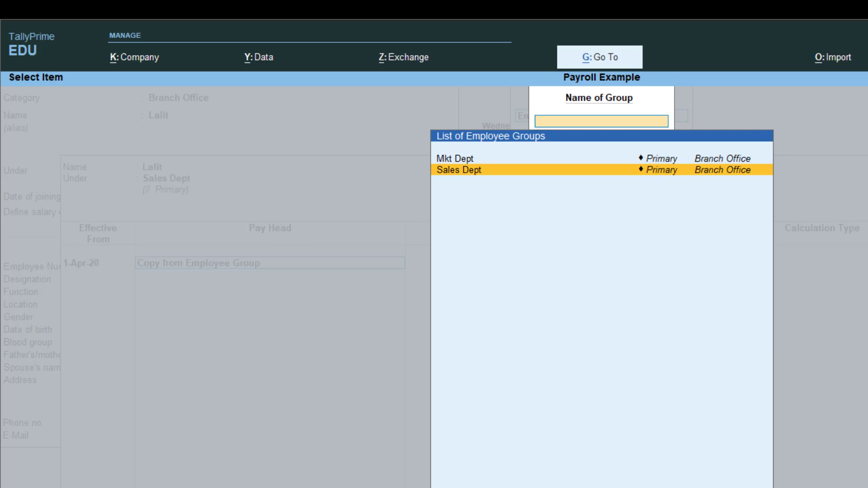
{"action": "key", "text": "Return"}
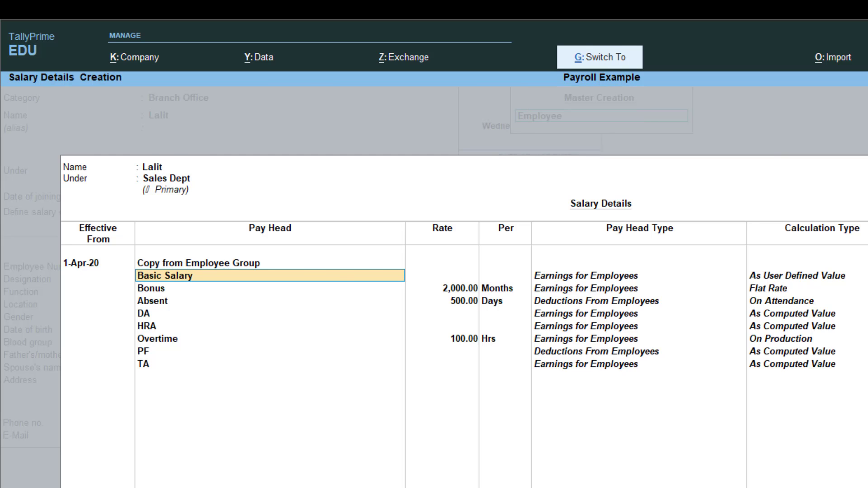
{"action": "key", "text": "ctrl+a"}
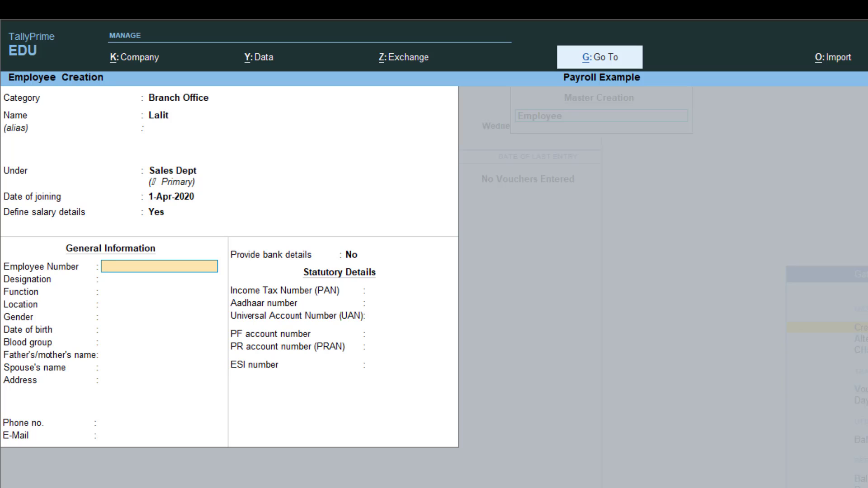
Enter the Sales Dept employee's number, save the employee and leave employee creation
{"action": "type", "text": "Es022"}
{"action": "key", "text": "Return"}
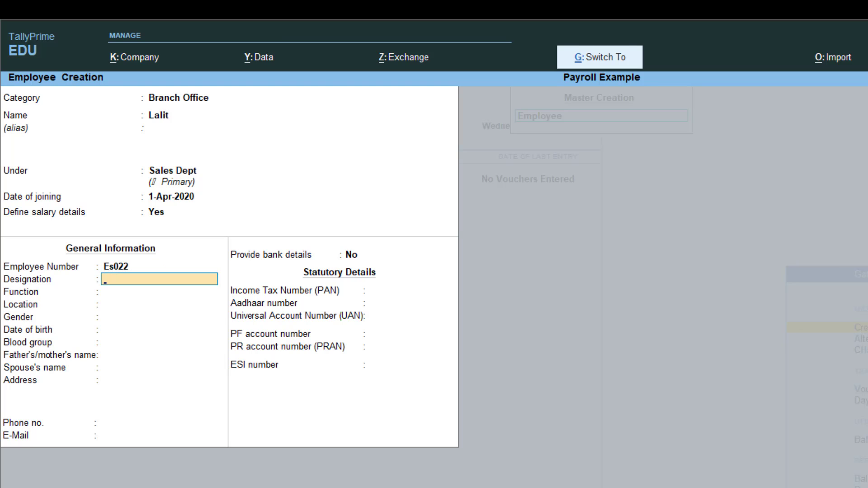
{"action": "key", "text": "ctrl+a"}
{"action": "key", "text": "Escape"}
{"action": "key", "text": "y"}
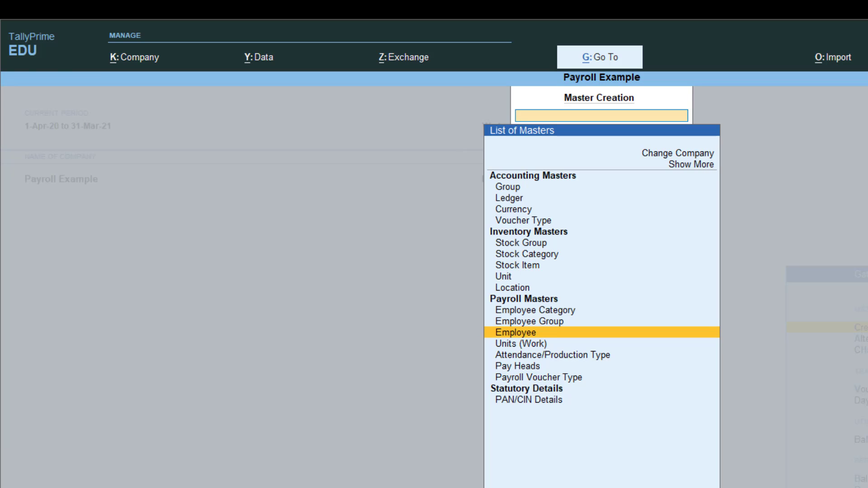
{"action": "key", "text": "Up"}
{"action": "key", "text": "Up"}
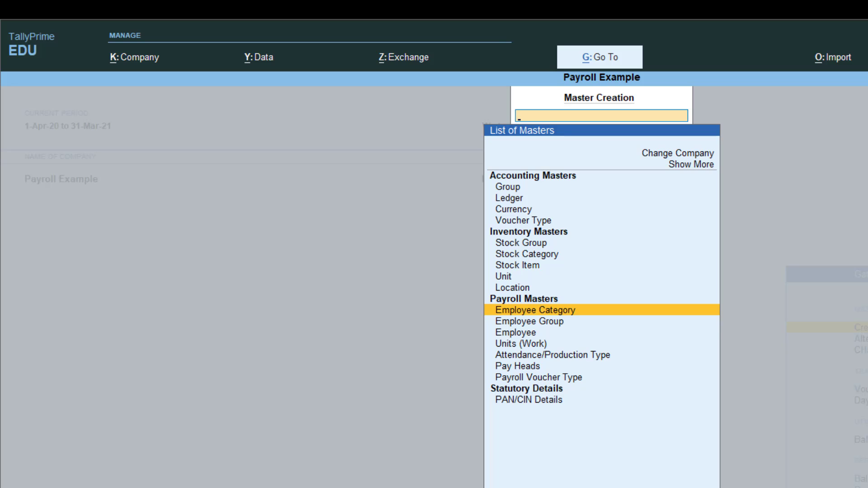
{"action": "key", "text": "Down"}
{"action": "key", "text": "Down"}
{"action": "key", "text": "Down"}
{"action": "key", "text": "Down"}
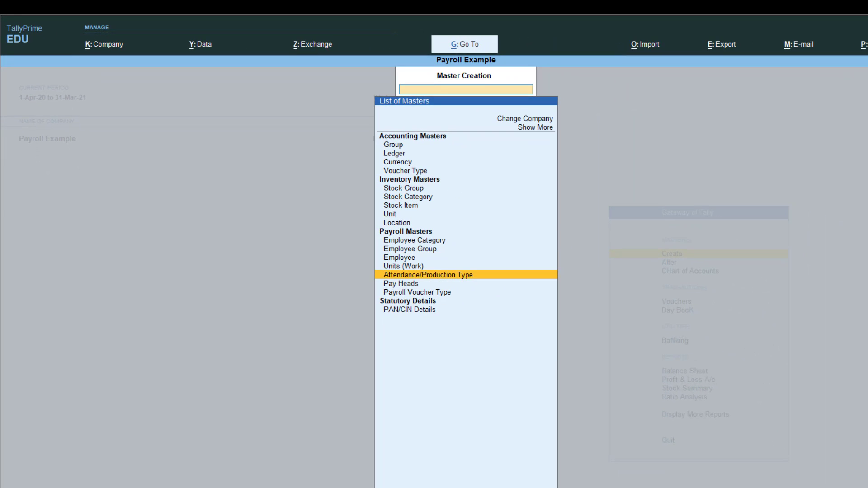
{"action": "key", "text": "Down"}
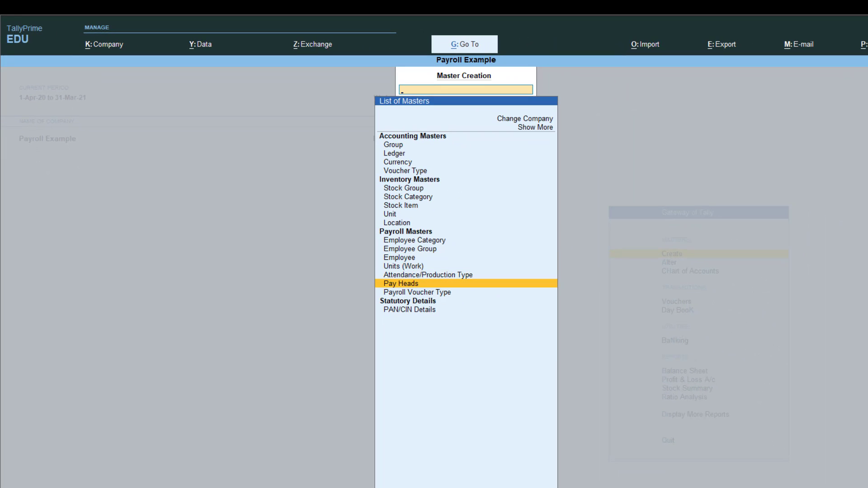
{"action": "key", "text": "Down"}
{"action": "key", "text": "Escape"}
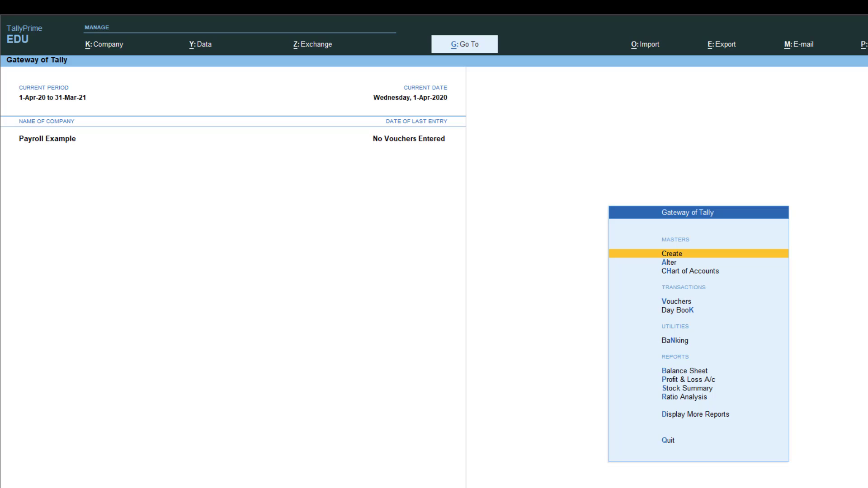
Open the Payroll voucher type for alteration
{"action": "key", "text": "Down"}
{"action": "key", "text": "Return"}
{"action": "key", "text": "Down"}
{"action": "key", "text": "Down"}
{"action": "key", "text": "Down"}
{"action": "key", "text": "Down"}
{"action": "key", "text": "Down"}
{"action": "key", "text": "Down"}
{"action": "key", "text": "Down"}
{"action": "key", "text": "Down"}
{"action": "key", "text": "Down"}
{"action": "key", "text": "Down"}
{"action": "key", "text": "Down"}
{"action": "key", "text": "Down"}
{"action": "key", "text": "Down"}
{"action": "key", "text": "Down"}
{"action": "key", "text": "Down"}
{"action": "key", "text": "Down"}
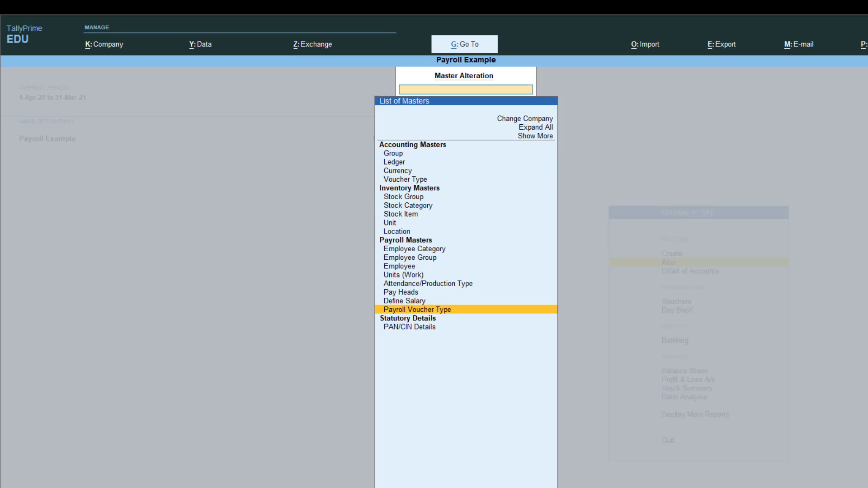
{"action": "key", "text": "Return"}
{"action": "key", "text": "Down"}
{"action": "key", "text": "Down"}
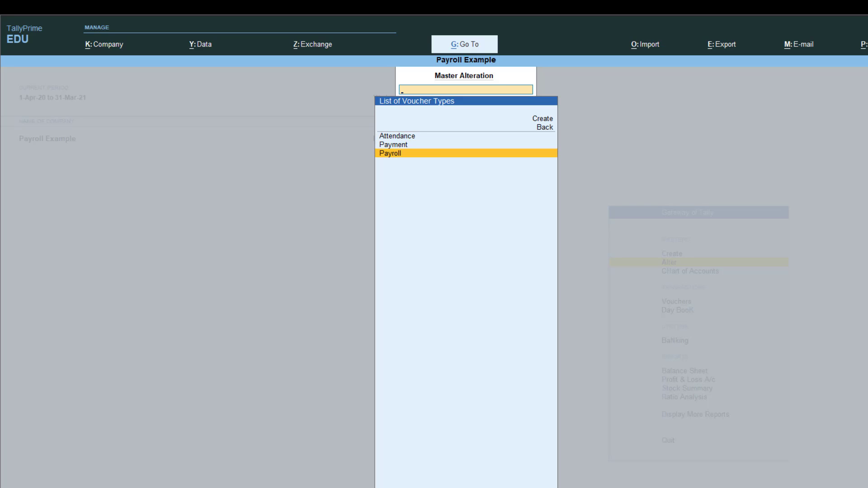
{"action": "key", "text": "Return"}
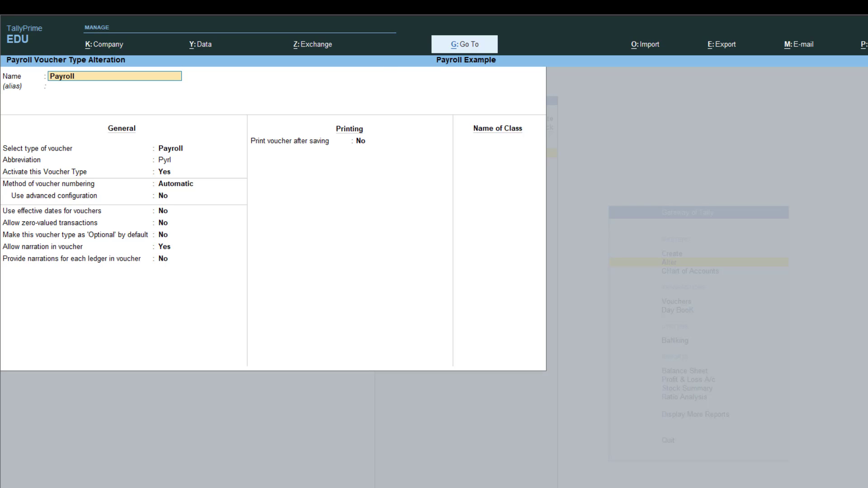
Add a Salary Payable class to the Payroll voucher type, using the Salary Payable ledger and no group restrictions
{"action": "left_click", "coordinate": [489, 142]}
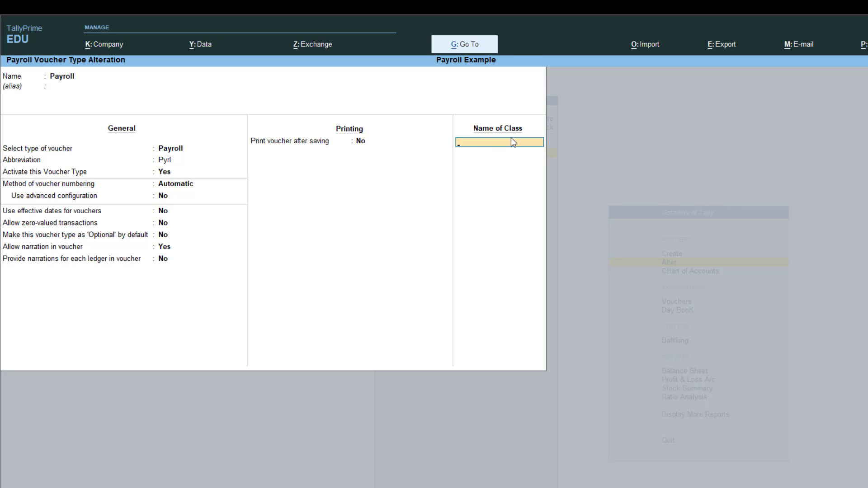
{"action": "type", "text": "Salary Payable"}
{"action": "key", "text": "Return"}
{"action": "key", "text": "Return"}
{"action": "key", "text": "Return"}
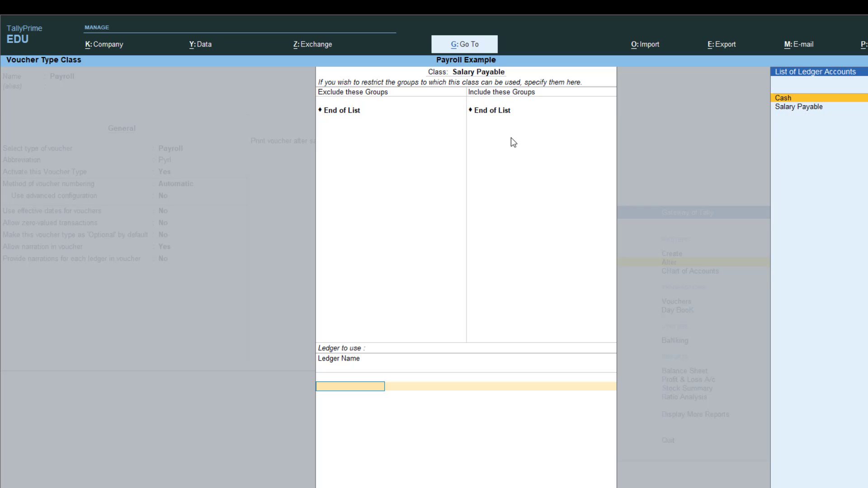
{"action": "key", "text": "Down"}
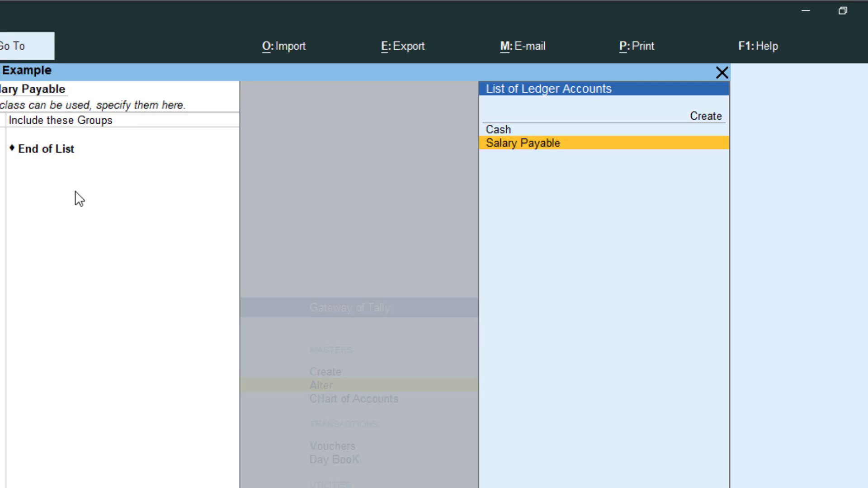
{"action": "key", "text": "Return"}
{"action": "key", "text": "Return"}
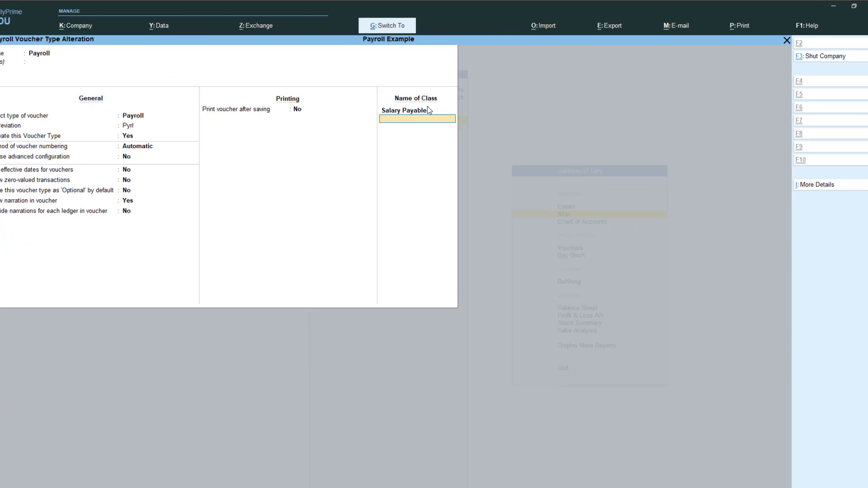
Save the Payroll voucher type and return to the Gateway of Tally
{"action": "key", "text": "ctrl+a"}
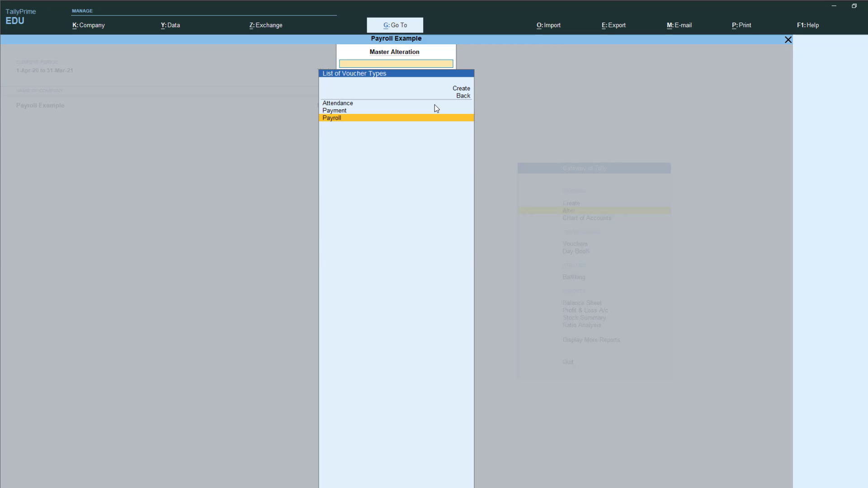
{"action": "key", "text": "Escape"}
{"action": "key", "text": "Escape"}
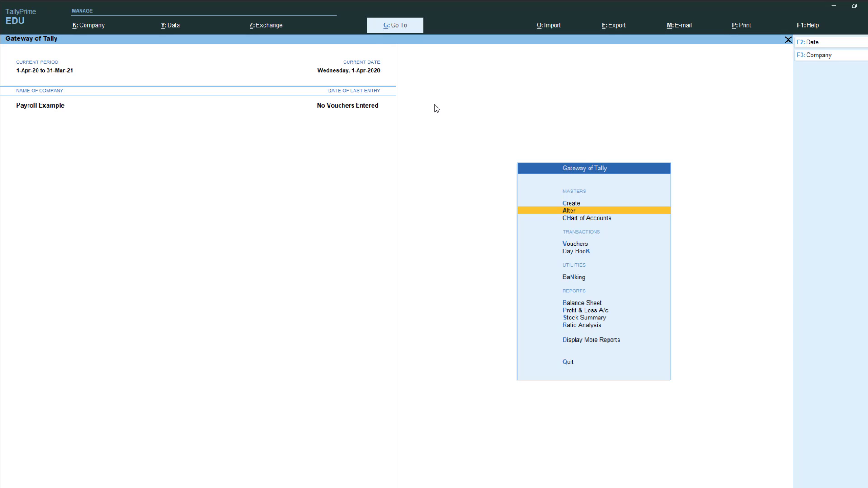
Start voucher entry and set the voucher date to 31-Jul-20
{"action": "key", "text": "Down"}
{"action": "key", "text": "Down"}
{"action": "key", "text": "Down"}
{"action": "key", "text": "Up"}
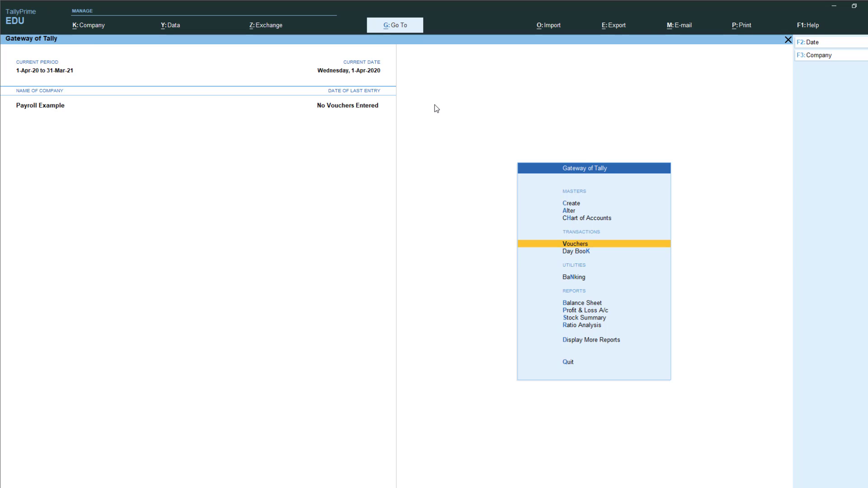
{"action": "key", "text": "Return"}
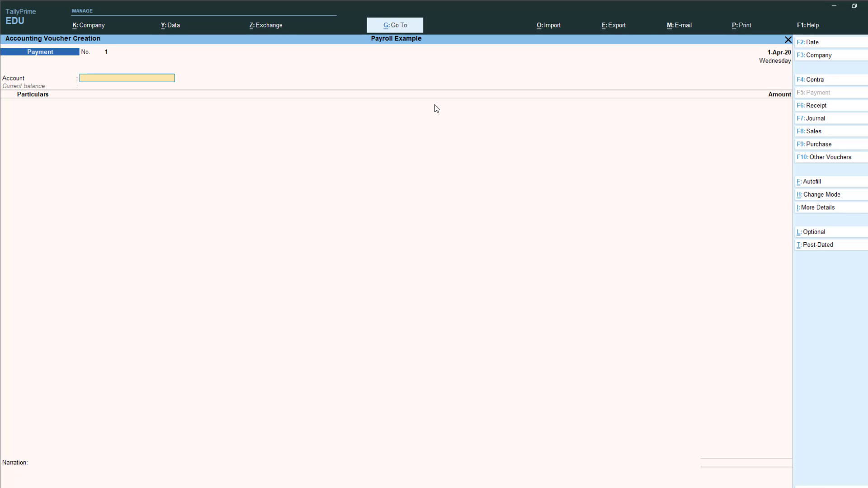
{"action": "key", "text": "F2"}
{"action": "type", "text": "31-7"}
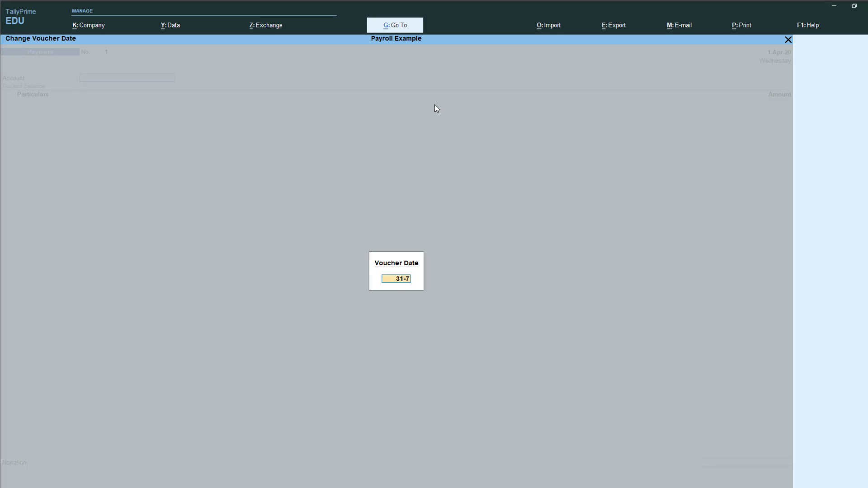
{"action": "key", "text": "Return"}
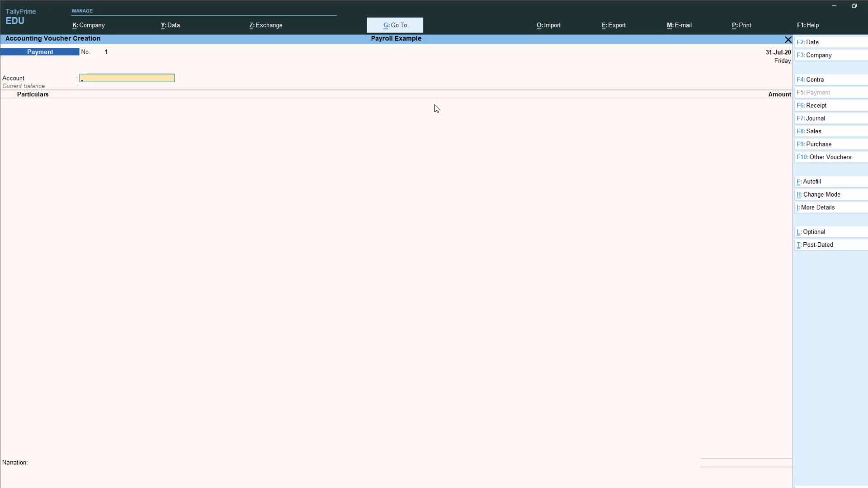
Change the voucher type to Attendance
{"action": "key", "text": "F10"}
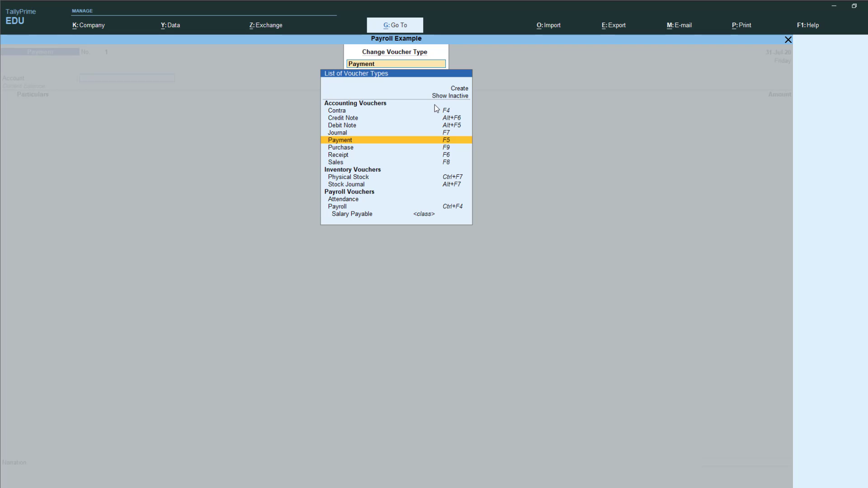
{"action": "key", "text": "Down"}
{"action": "key", "text": "Down"}
{"action": "key", "text": "Down"}
{"action": "key", "text": "Down"}
{"action": "key", "text": "Down"}
{"action": "key", "text": "Down"}
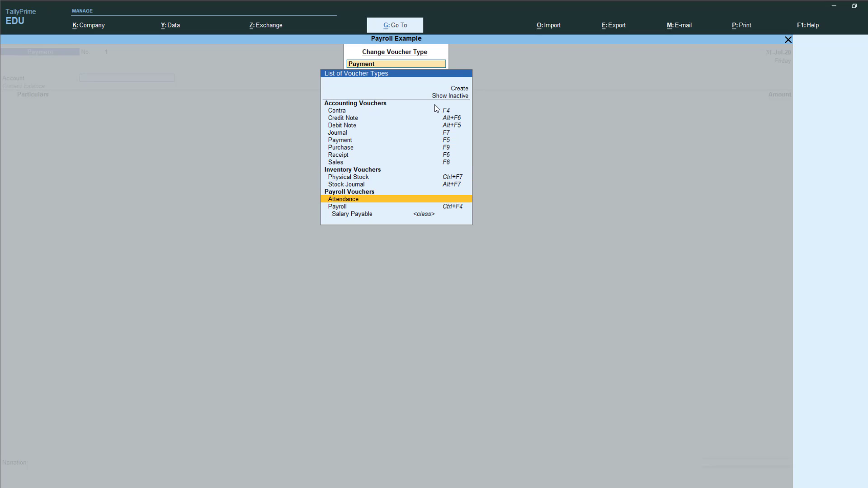
{"action": "key", "text": "Return"}
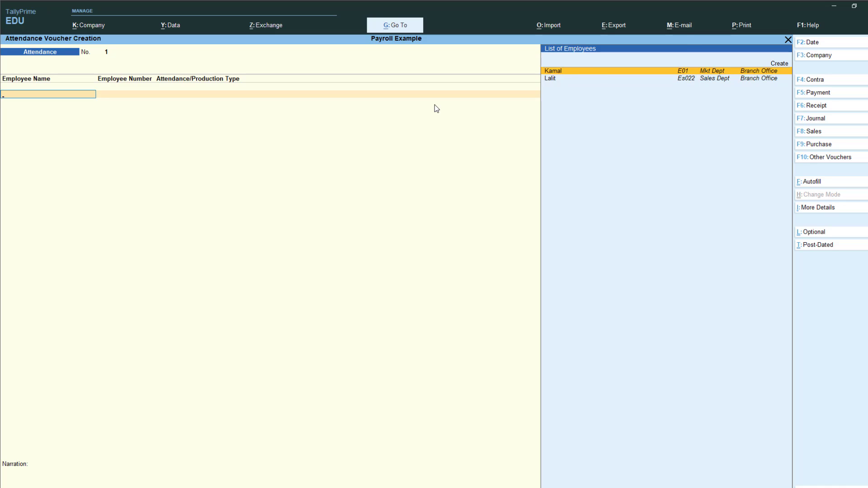
Record Absent as 3 days for the Mkt Dept employee and 2 days for the Sales Dept employee
{"action": "key", "text": "Return"}
{"action": "key", "text": "Return"}
{"action": "type", "text": "3"}
{"action": "key", "text": "Return"}
{"action": "key", "text": "Down"}
{"action": "key", "text": "Down"}
{"action": "key", "text": "Return"}
{"action": "key", "text": "Return"}
{"action": "type", "text": "2"}
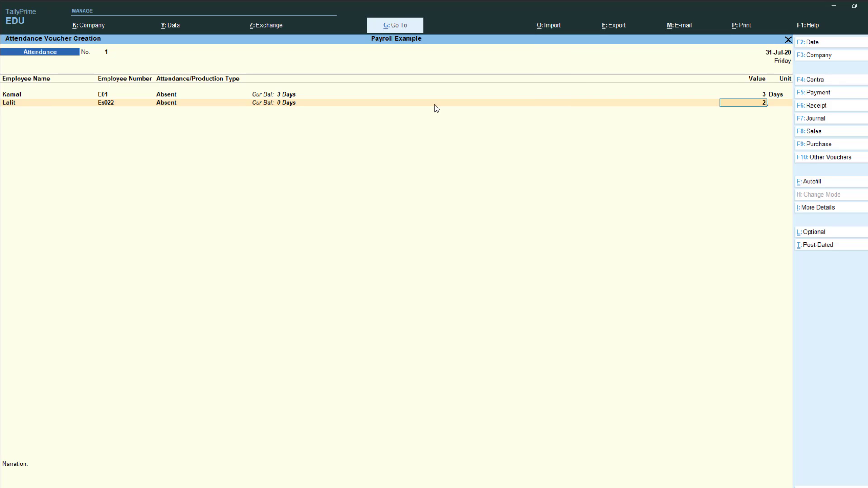
{"action": "key", "text": "Return"}
Record 6 hours of Overtime for the Mkt Dept employee
{"action": "key", "text": "Down"}
{"action": "key", "text": "Return"}
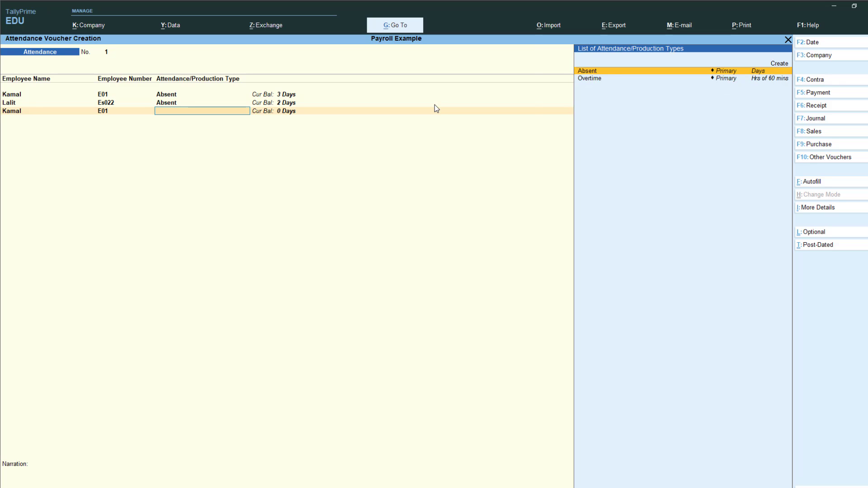
{"action": "key", "text": "Down"}
{"action": "key", "text": "Return"}
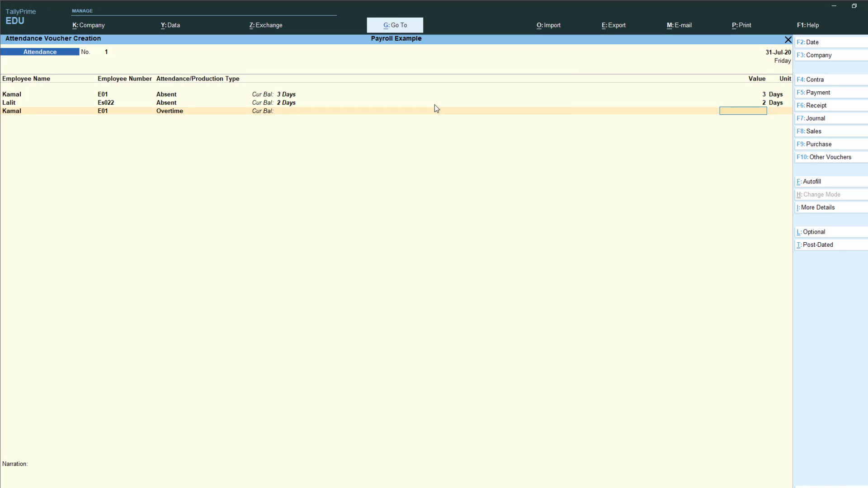
{"action": "key", "text": "Return"}
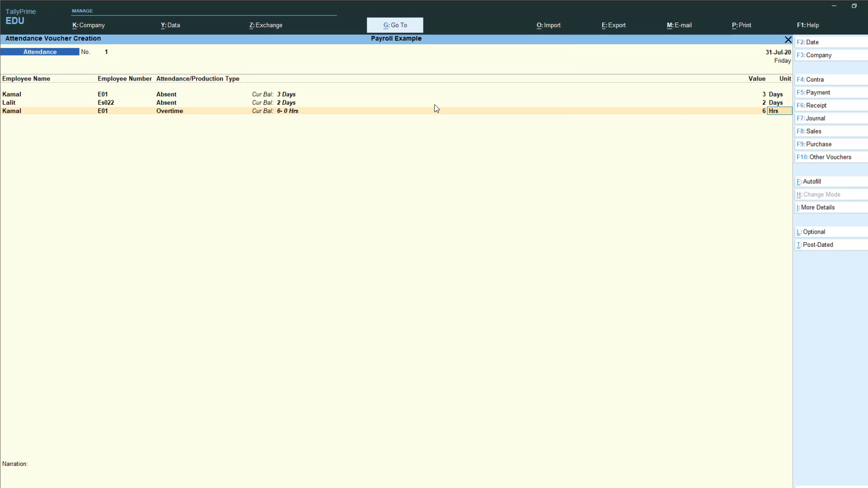
{"action": "key", "text": "Return"}
Record 7 hours of Overtime for the Sales Dept employee and save the attendance voucher
{"action": "key", "text": "Return"}
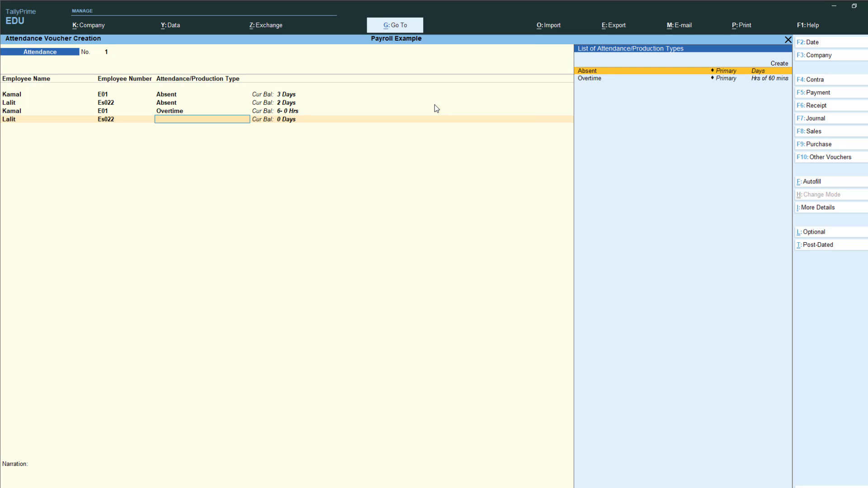
{"action": "key", "text": "Down"}
{"action": "key", "text": "Return"}
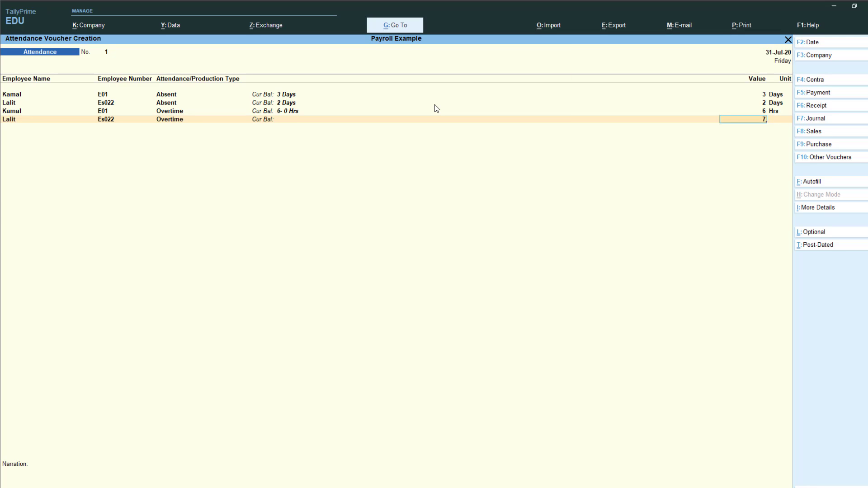
{"action": "key", "text": "Return"}
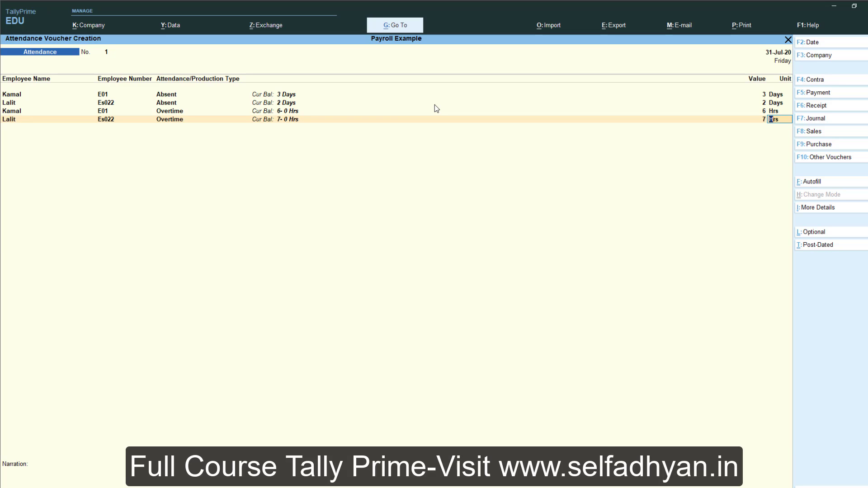
{"action": "key", "text": "Return"}
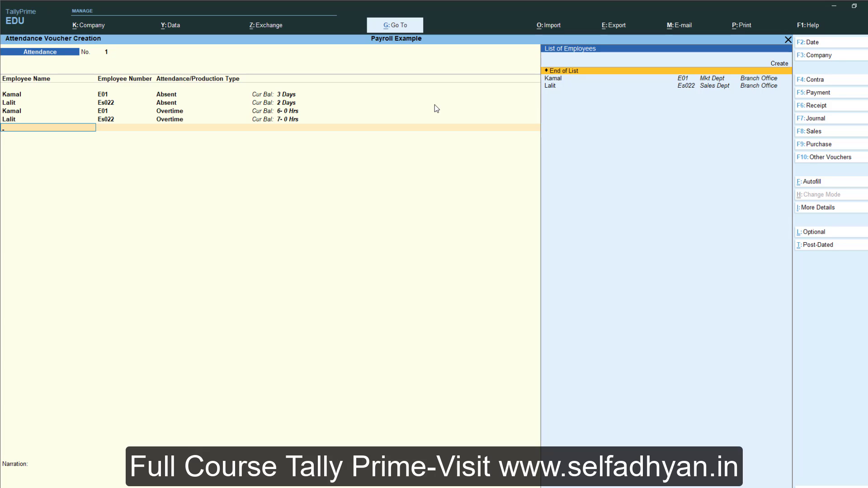
{"action": "key", "text": "ctrl+a"}
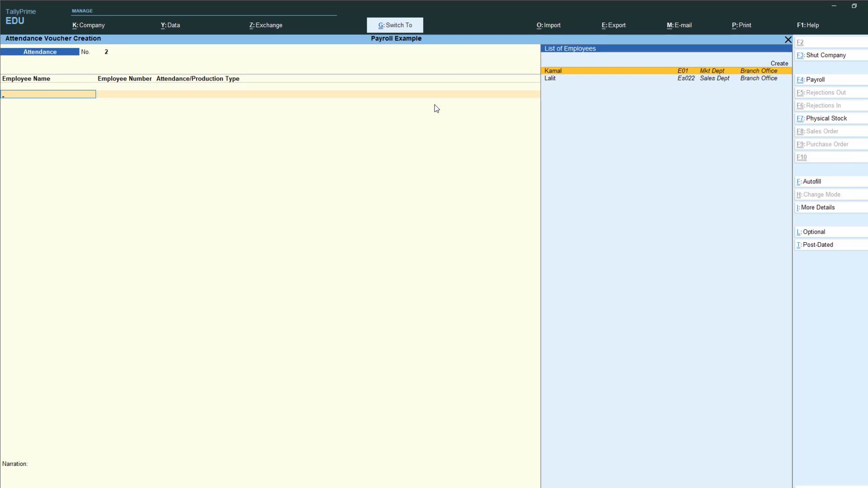
Switch to a Payroll voucher with the Salary Payable class
{"action": "key", "text": "ctrl+F4"}
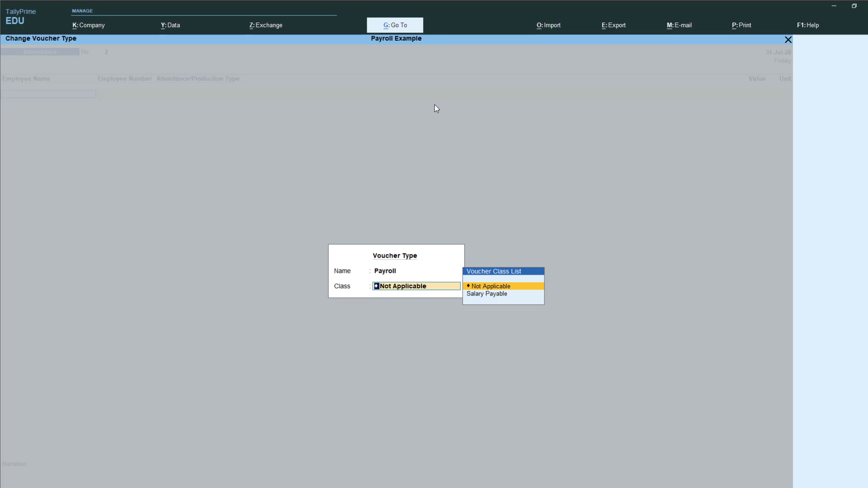
{"action": "key", "text": "Down"}
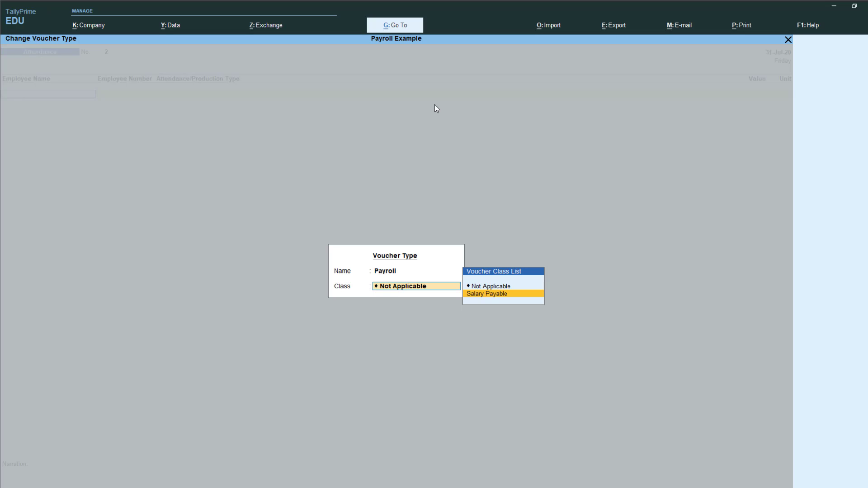
{"action": "key", "text": "Return"}
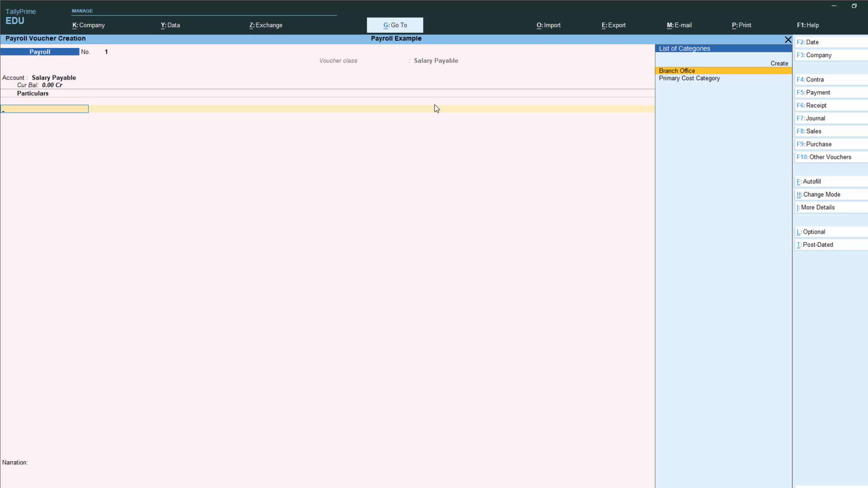
Start a Payroll Autofill for the voucher with User Defined as the process
{"action": "key", "text": "ctrl"}
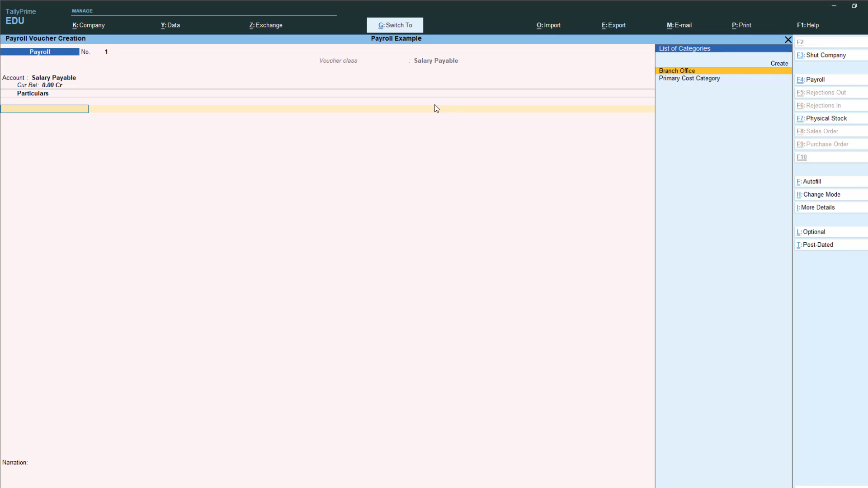
{"action": "key", "text": "ctrl+f"}
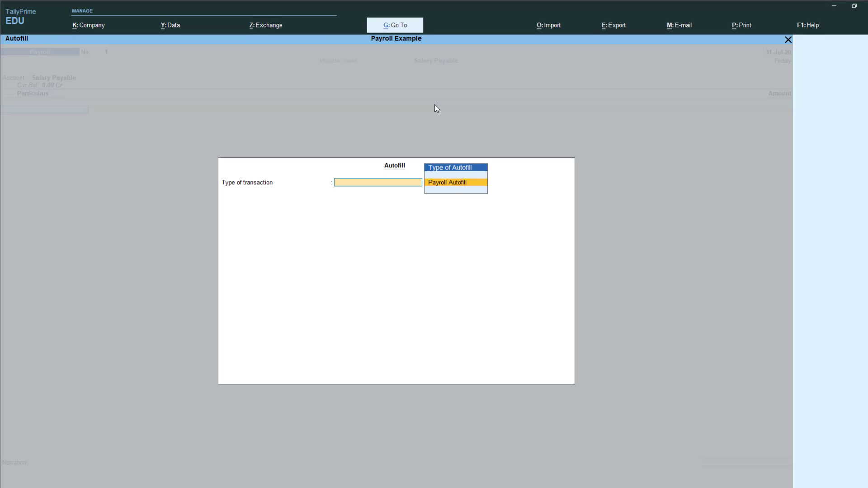
{"action": "key", "text": "Return"}
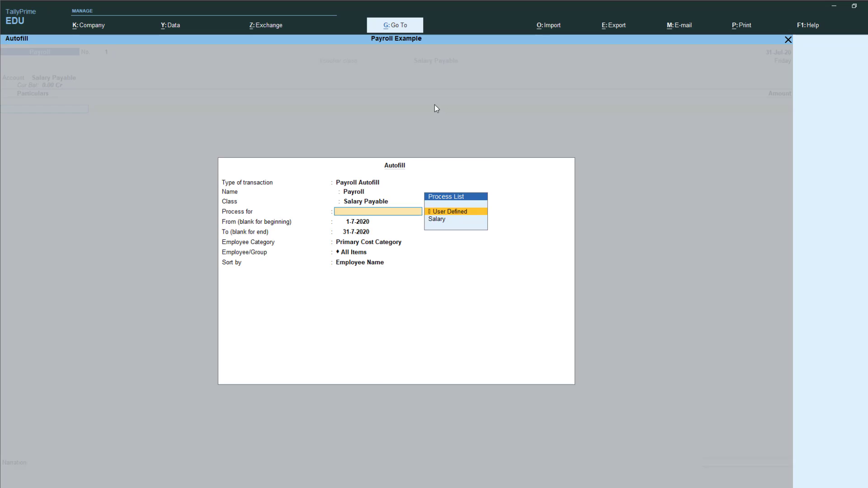
{"action": "key", "text": "Down"}
{"action": "key", "text": "Up"}
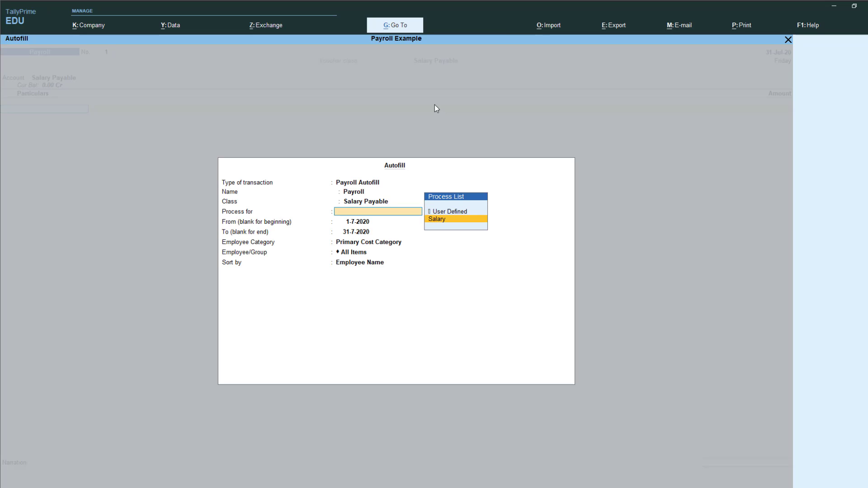
{"action": "key", "text": "Down"}
{"action": "key", "text": "Up"}
{"action": "key", "text": "Down"}
{"action": "key", "text": "Up"}
{"action": "key", "text": "Return"}
Autofill Branch Office employees for 1-7-2020 to 31-7-2020, with All Items, sorted by Employee Name
{"action": "key", "text": "Return"}
{"action": "key", "text": "Return"}
{"action": "key", "text": "Up"}
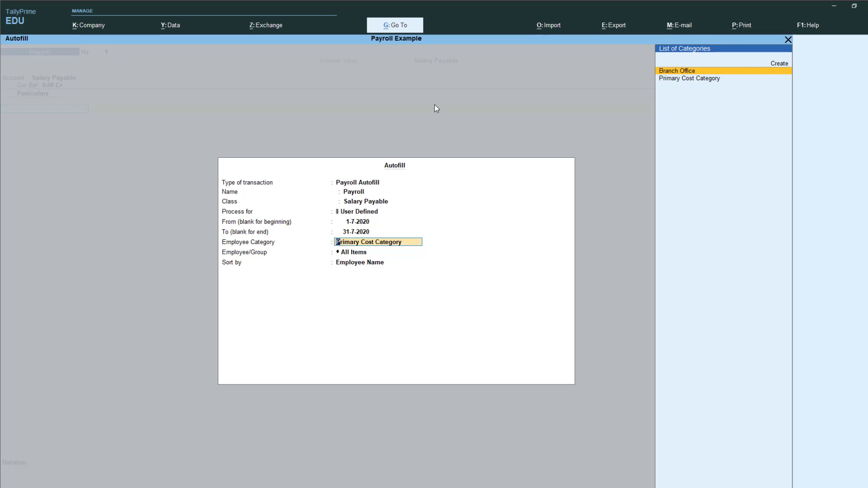
{"action": "key", "text": "Return"}
{"action": "key", "text": "Return"}
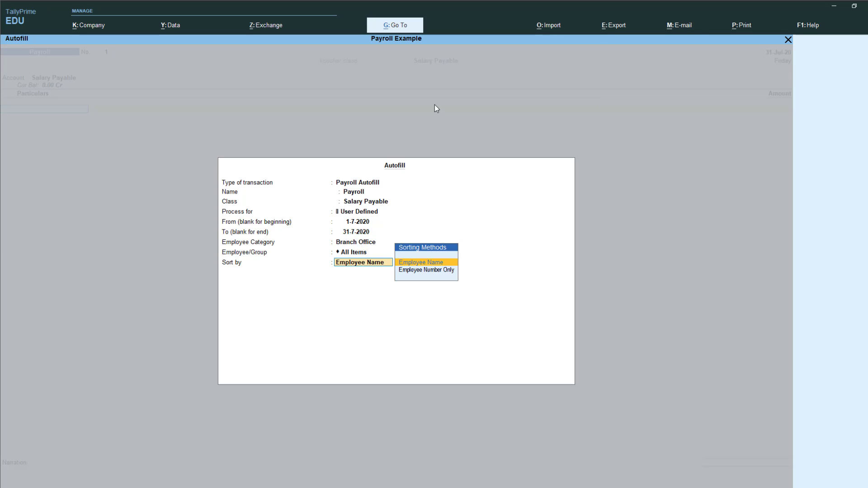
{"action": "key", "text": "Return"}
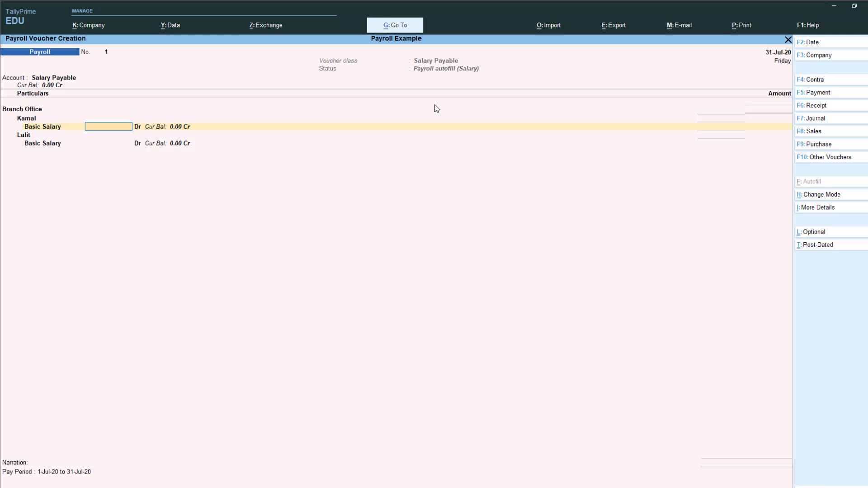
Enter Basic Salary as 14,500 for the Mkt Dept employee and 16,700 for the Sales Dept employee, and save the payroll voucher
{"action": "type", "text": "14,500"}
{"action": "key", "text": "Return"}
{"action": "type", "text": "16700"}
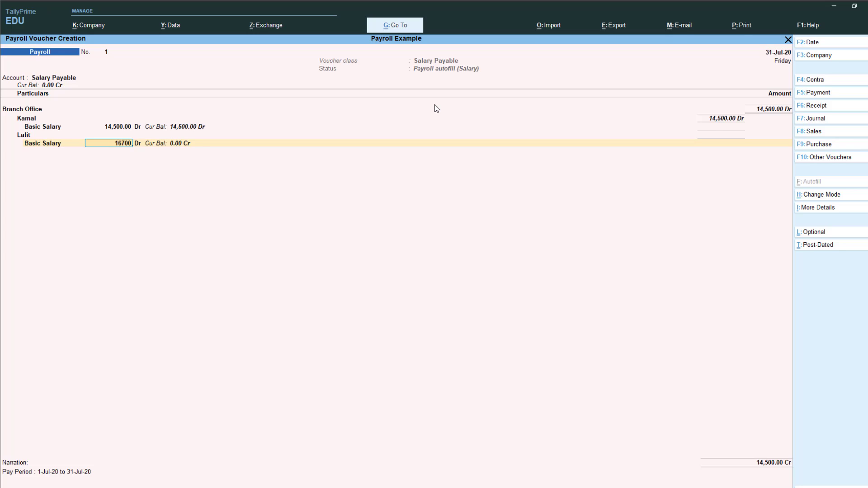
{"action": "key", "text": "Return"}
{"action": "key", "text": "Return"}
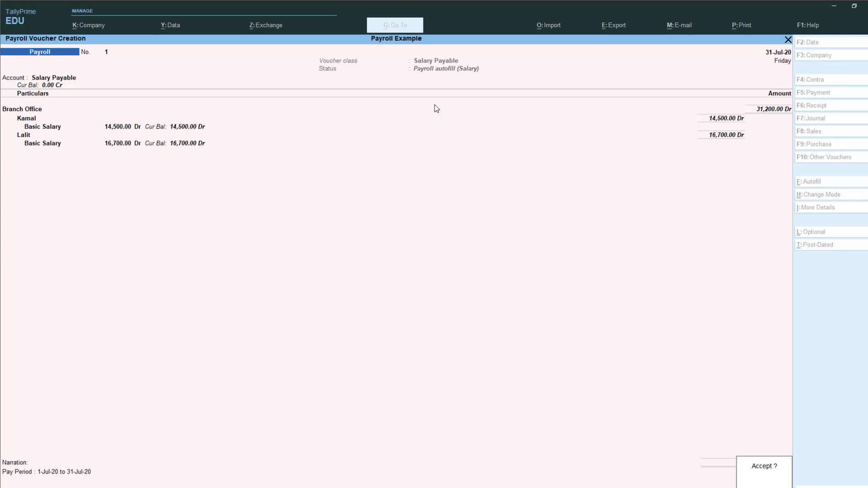
{"action": "key", "text": "Return"}
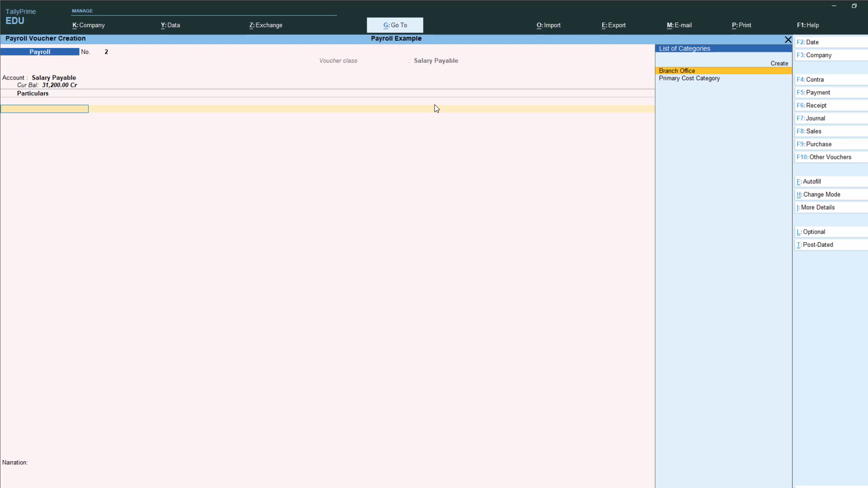
Start another Payroll voucher with the Salary Payable class and open its Payroll Autofill with Salary as the process
{"action": "key", "text": "ctrl"}
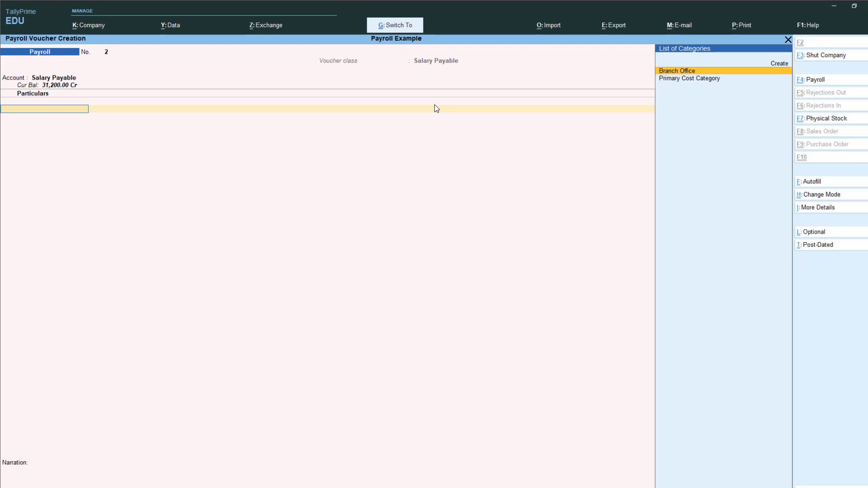
{"action": "key", "text": "ctrl+F4"}
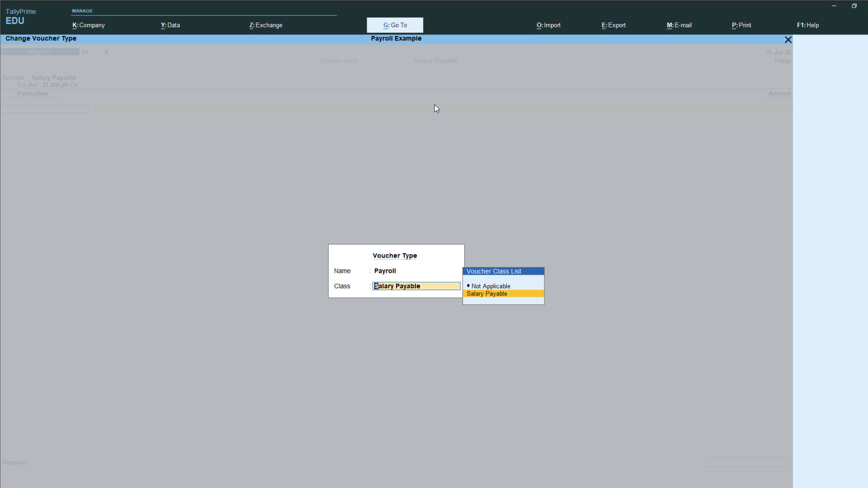
{"action": "key", "text": "Return"}
{"action": "key", "text": "ctrl"}
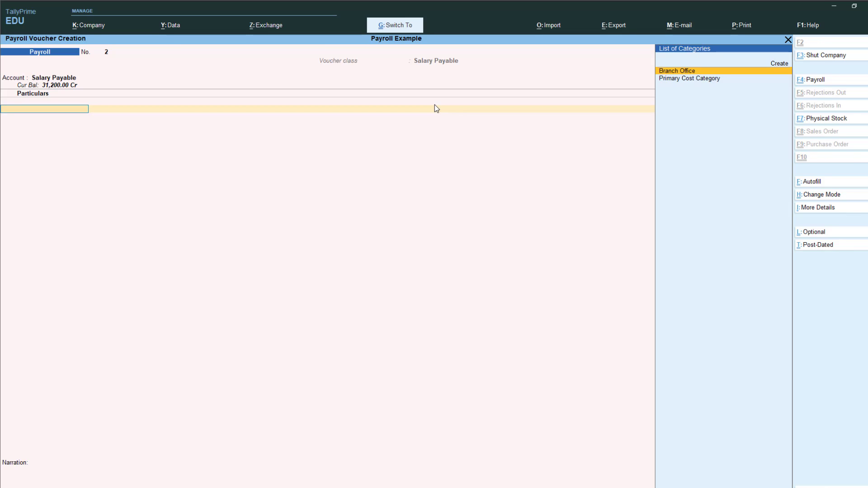
{"action": "key", "text": "ctrl+e"}
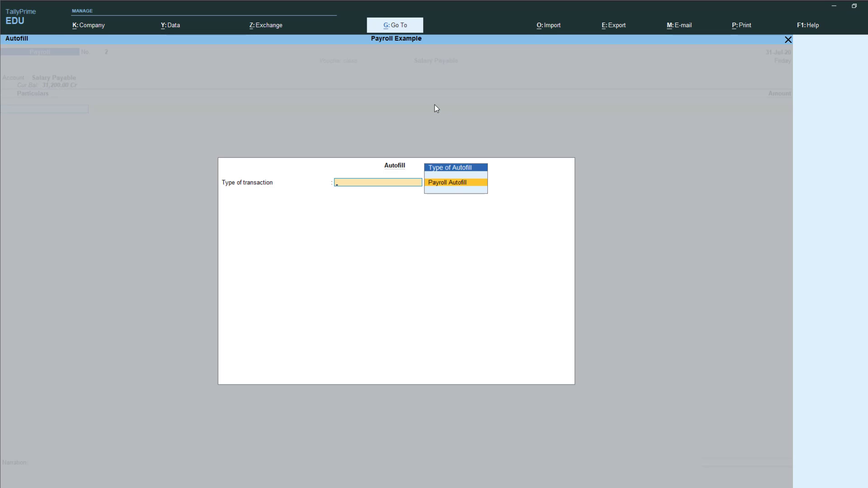
{"action": "key", "text": "Return"}
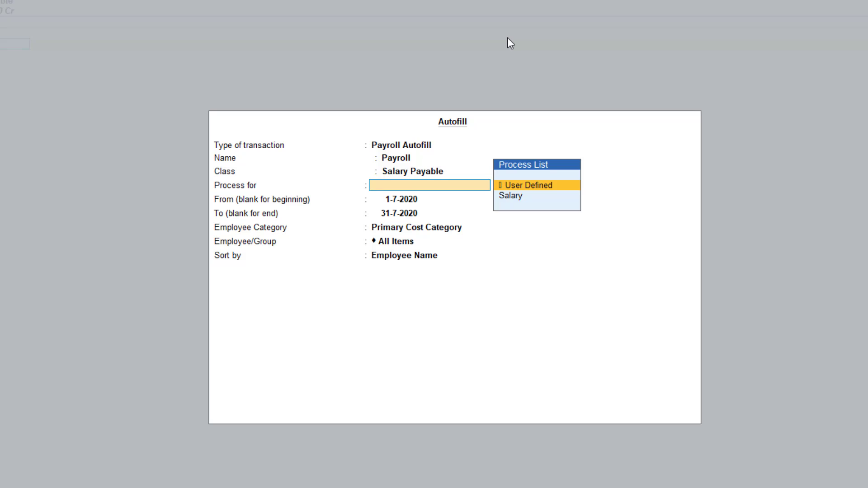
{"action": "key", "text": "Down"}
{"action": "key", "text": "Return"}
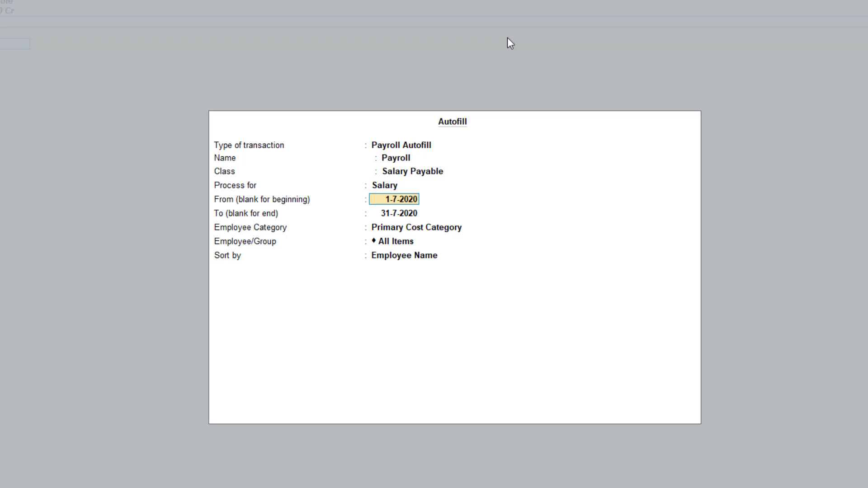
Autofill Branch Office salaries for 1-7-2020 to 31-7-2020, with All Items, sorted by Employee Name, then save the voucher and leave voucher entry
{"action": "key", "text": "Return"}
{"action": "key", "text": "Return"}
{"action": "key", "text": "Down"}
{"action": "key", "text": "Return"}
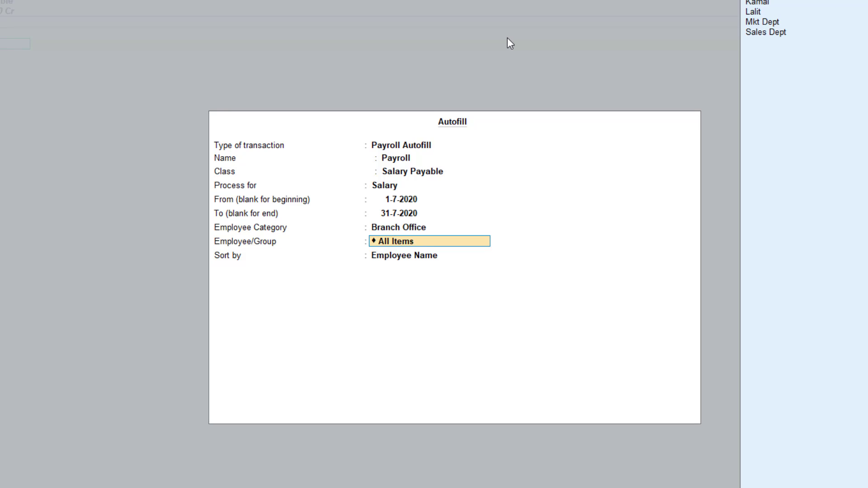
{"action": "key", "text": "Return"}
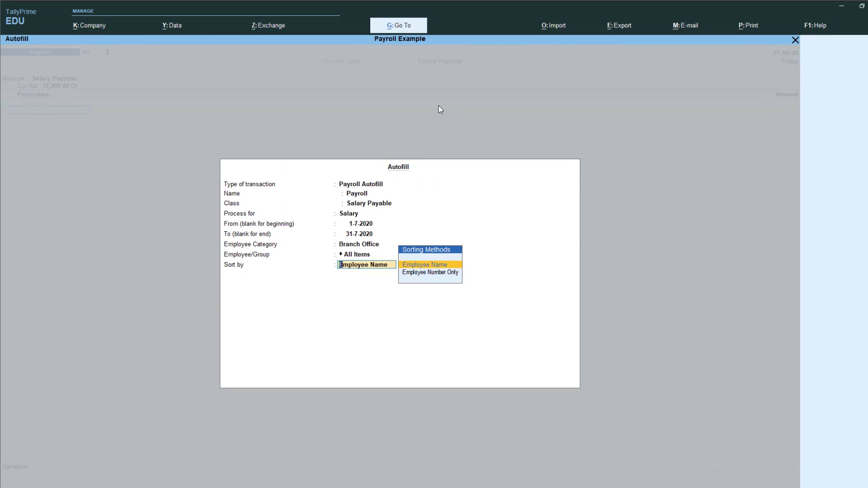
{"action": "key", "text": "Return"}
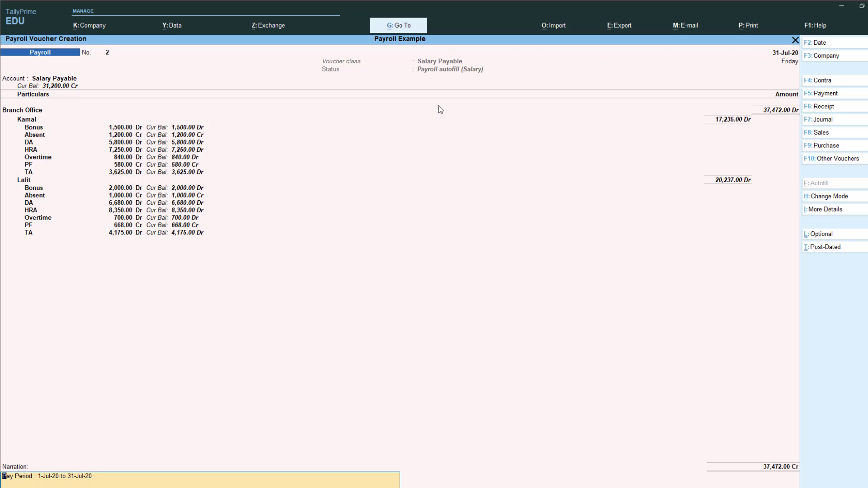
{"action": "key", "text": "Return"}
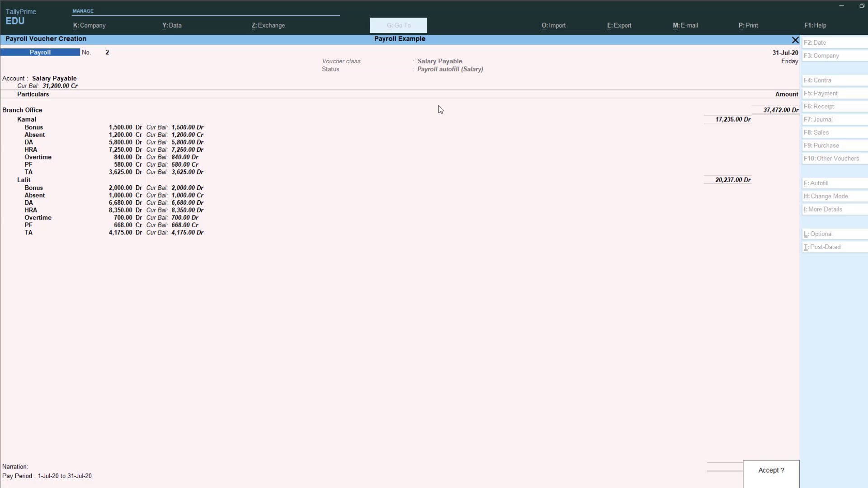
{"action": "key", "text": "Return"}
{"action": "key", "text": "Escape"}
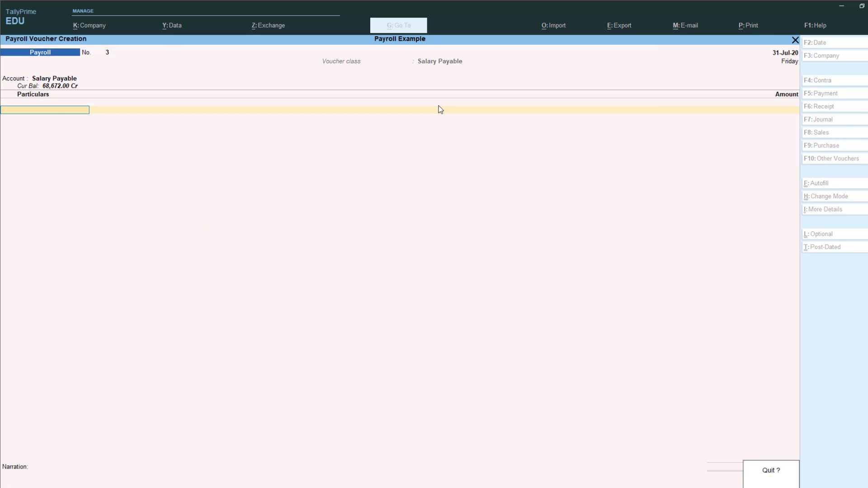
{"action": "key", "text": "Return"}
Open the list of Payroll Reports among the additional display reports
{"action": "key", "text": "Up"}
{"action": "key", "text": "Up"}
{"action": "key", "text": "Up"}
{"action": "key", "text": "Up"}
{"action": "key", "text": "Up"}
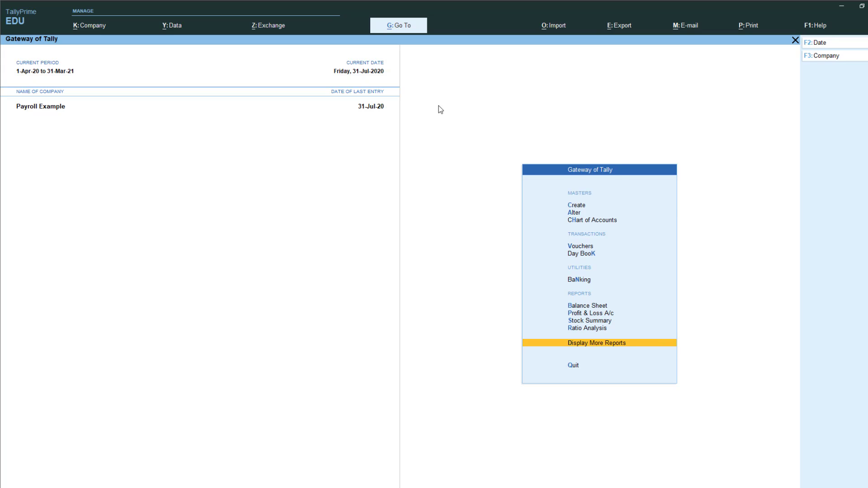
{"action": "key", "text": "Return"}
{"action": "key", "text": "Down"}
{"action": "key", "text": "Down"}
{"action": "key", "text": "Down"}
{"action": "key", "text": "Down"}
{"action": "key", "text": "Down"}
{"action": "key", "text": "Down"}
{"action": "key", "text": "Down"}
{"action": "key", "text": "Down"}
{"action": "key", "text": "Return"}
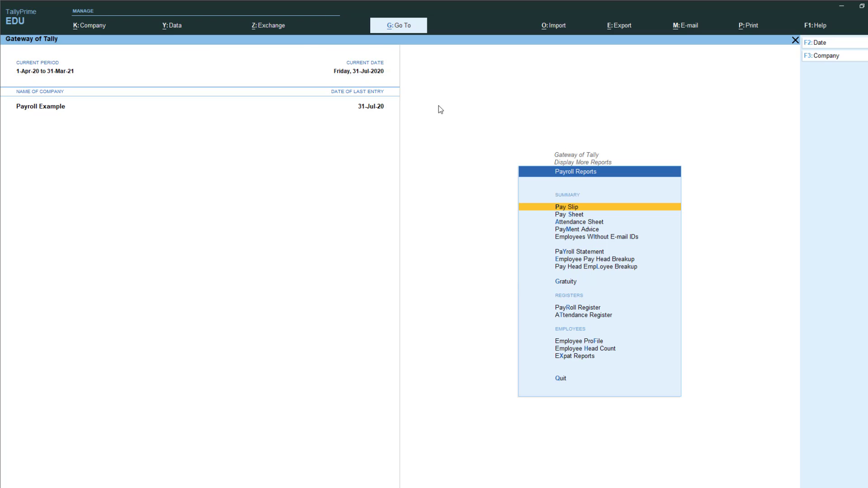
View the July 2020 pay slip of the Mkt Dept employee with All Items as the employee category, and close it
{"action": "key", "text": "Return"}
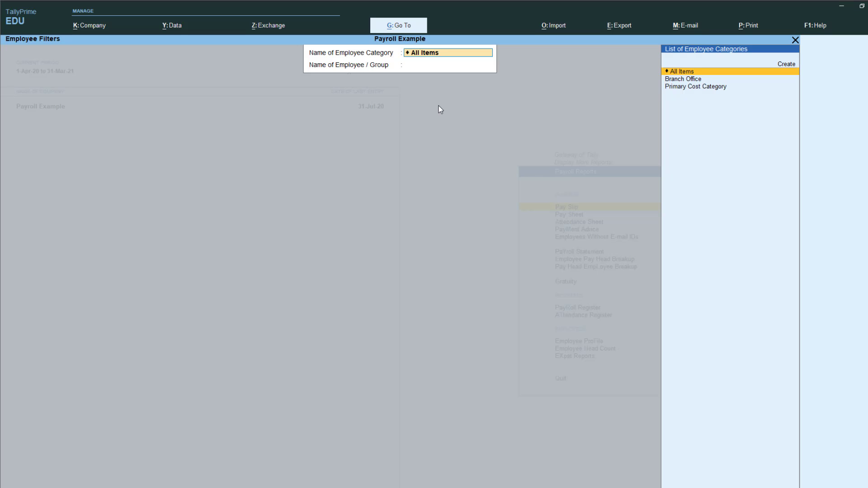
{"action": "key", "text": "Return"}
{"action": "key", "text": "Down"}
{"action": "key", "text": "Return"}
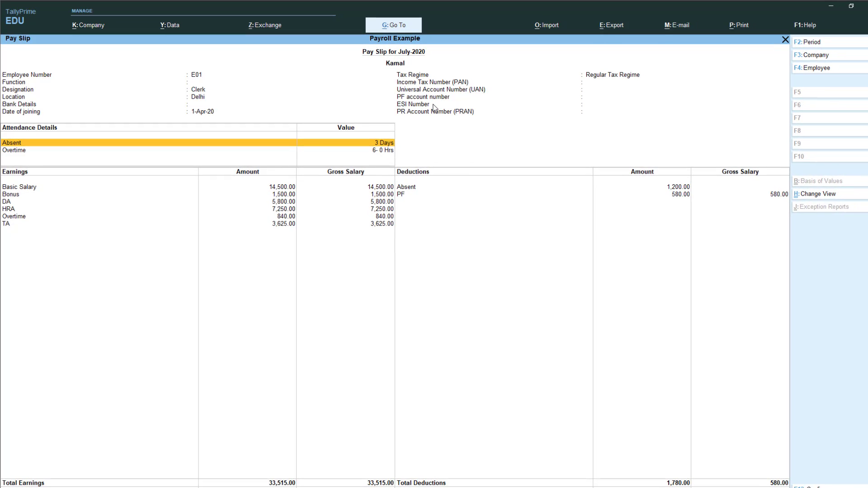
{"action": "key", "text": "Escape"}
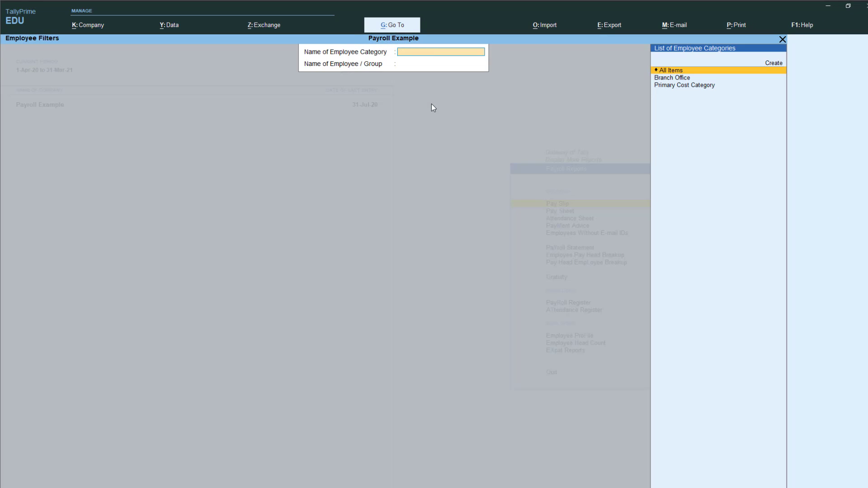
{"action": "key", "text": "Escape"}
Open the Pay Sheet for all employee categories and employees, review the pay head columns along the first employee's row, and close it
{"action": "key", "text": "Down"}
{"action": "key", "text": "Return"}
{"action": "key", "text": "Return"}
{"action": "key", "text": "Return"}
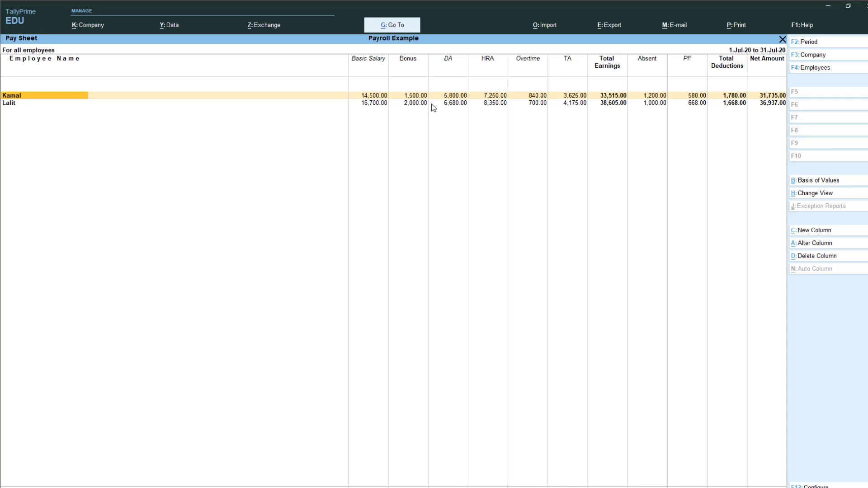
{"action": "key", "text": "Right"}
{"action": "key", "text": "Right"}
{"action": "key", "text": "Right"}
{"action": "key", "text": "Right"}
{"action": "key", "text": "Right"}
{"action": "key", "text": "Right"}
{"action": "key", "text": "Right"}
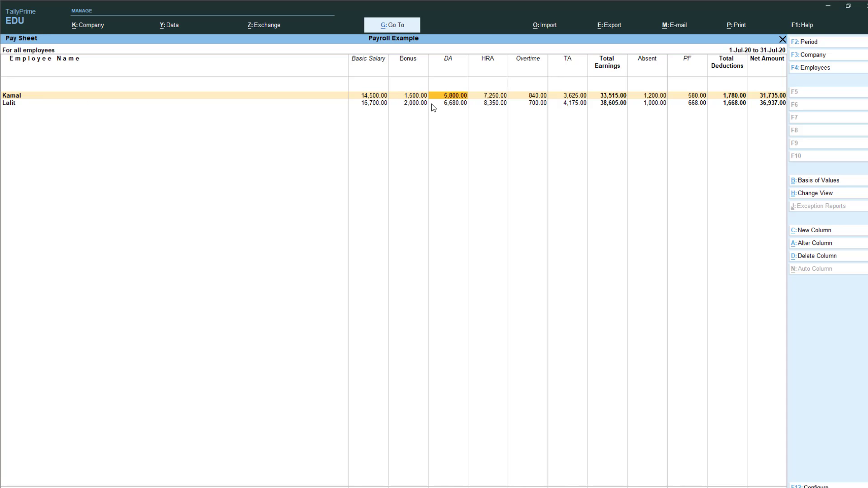
{"action": "key", "text": "Right"}
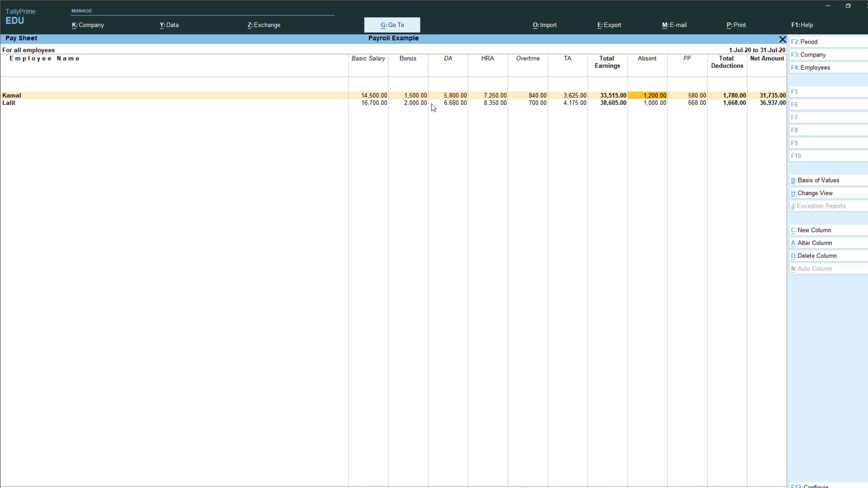
{"action": "key", "text": "Escape"}
{"action": "key", "text": "Escape"}
{"action": "key", "text": "Escape"}
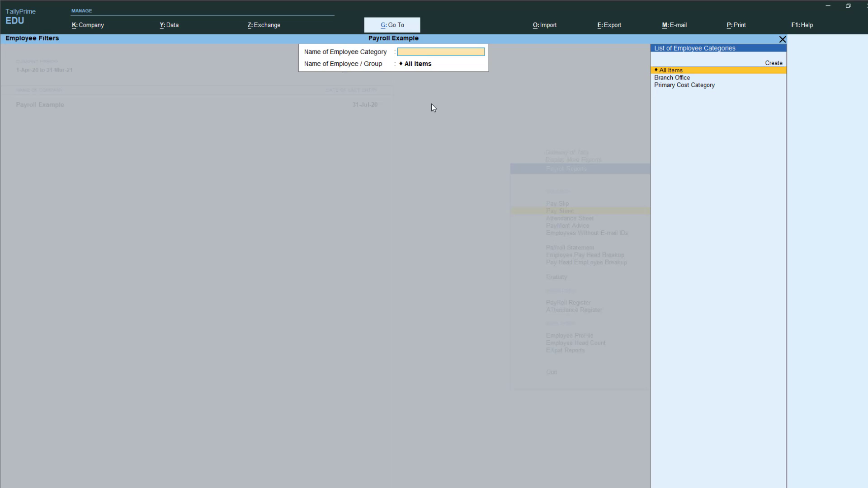
Reopen the Mkt Dept employee's pay slip with All Items as the employee category
{"action": "key", "text": "Up"}
{"action": "key", "text": "Return"}
{"action": "key", "text": "Return"}
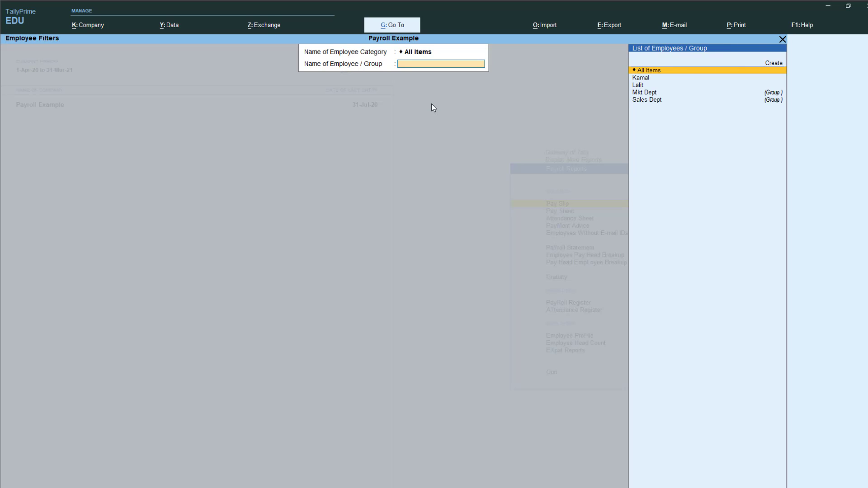
{"action": "key", "text": "Return"}
{"action": "key", "text": "Escape"}
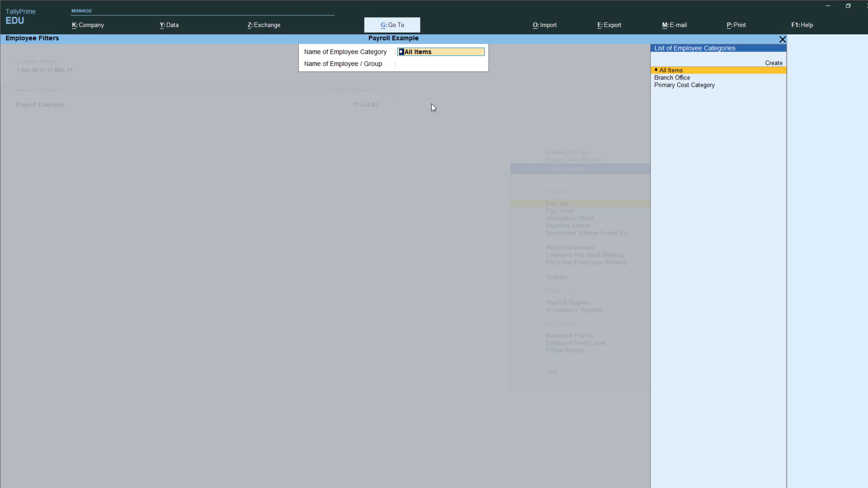
{"action": "key", "text": "Return"}
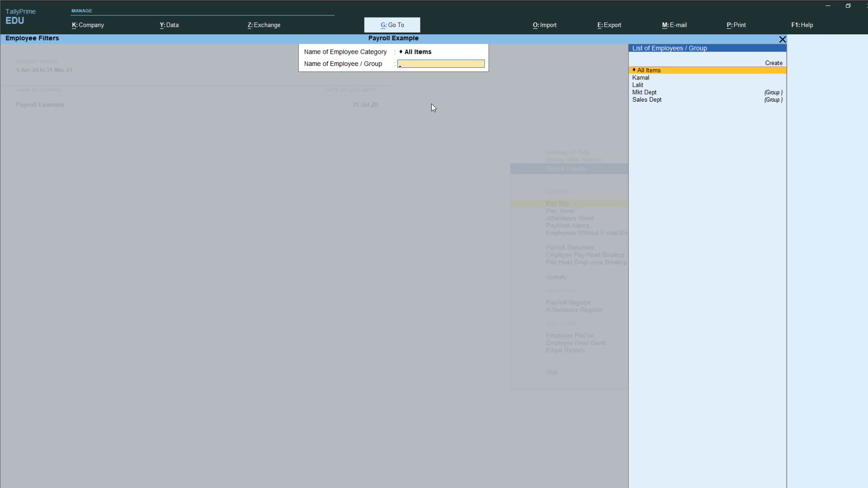
{"action": "key", "text": "Down"}
{"action": "key", "text": "Return"}
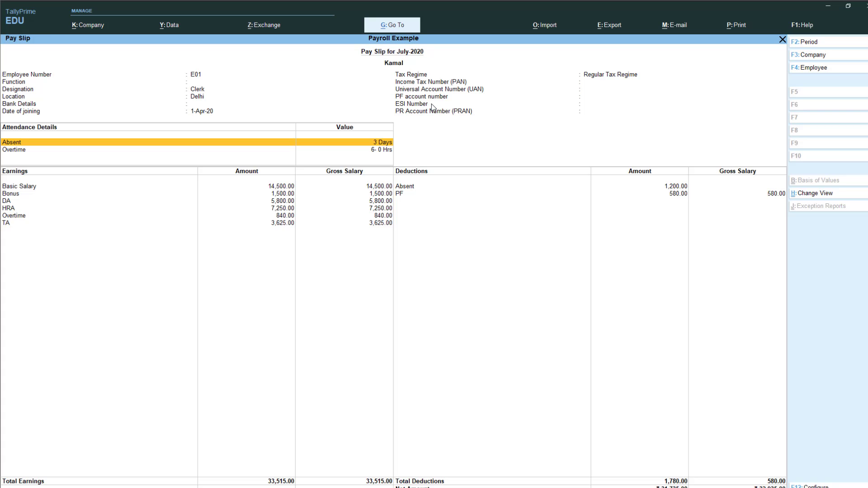
Preview the current pay slip for printing and zoom in on the preview to read it
{"action": "left_click", "coordinate": [734, 29]}
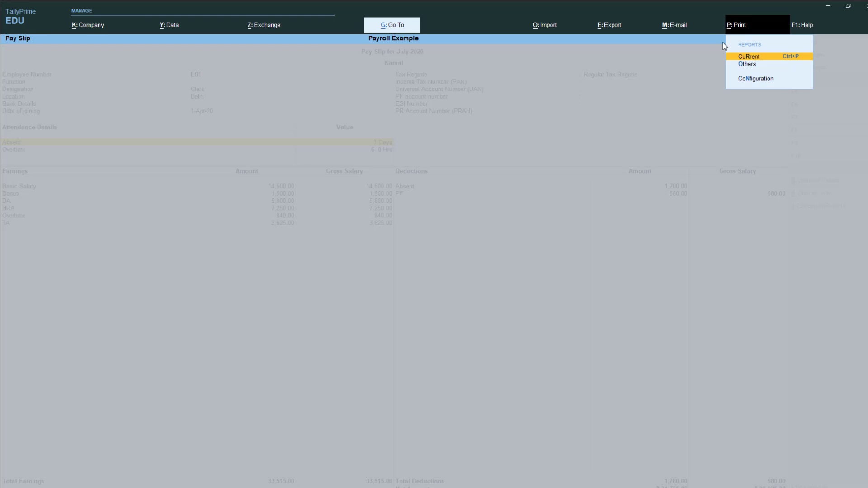
{"action": "left_click", "coordinate": [752, 58]}
{"action": "left_click", "coordinate": [401, 304]}
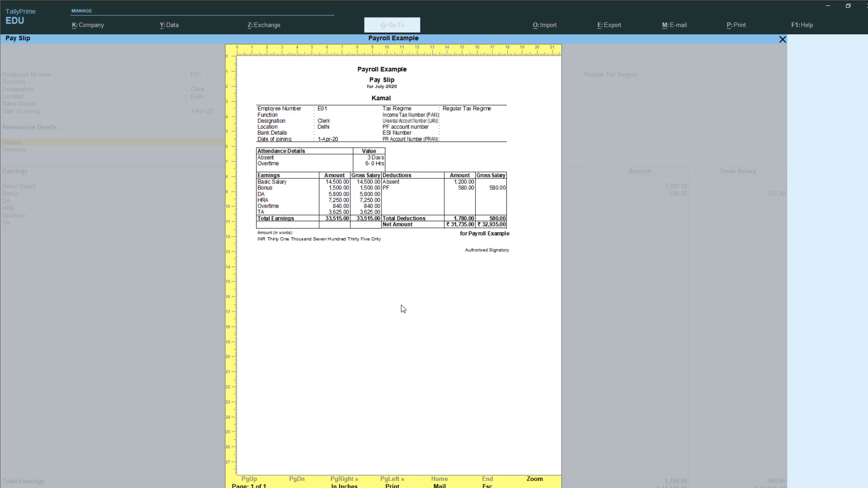
{"action": "left_click", "coordinate": [533, 481]}
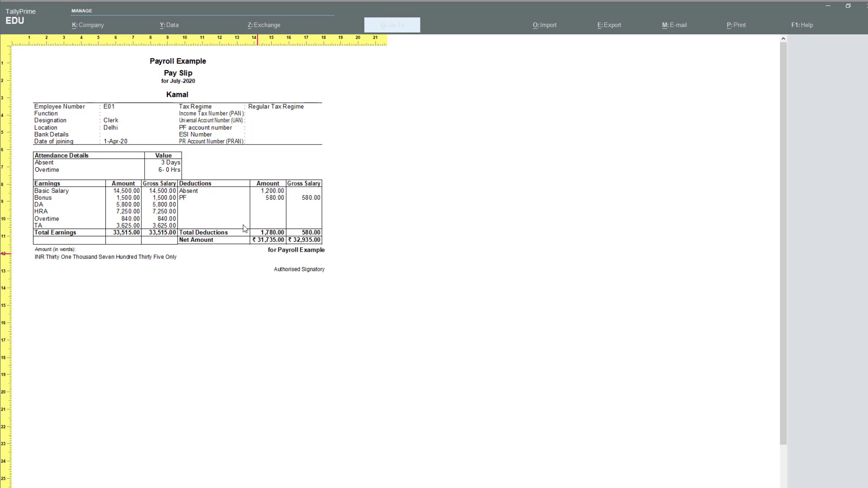